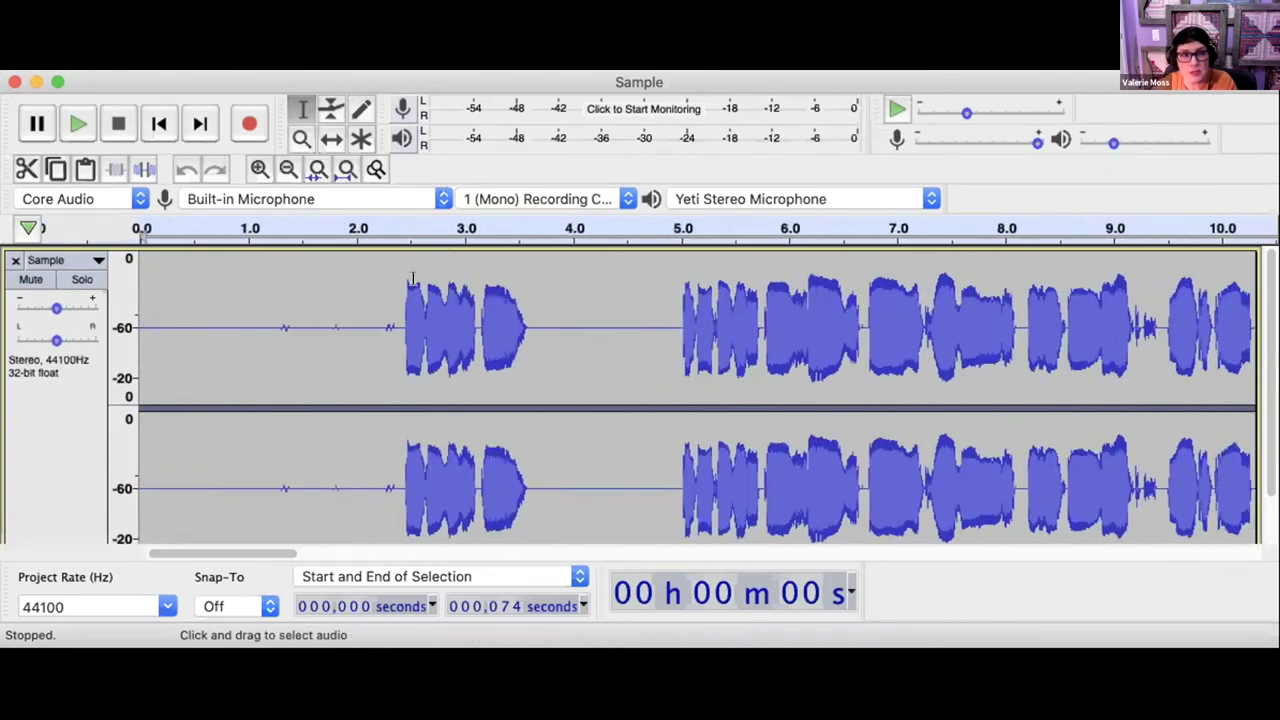
Step: Split the stereo Sample track into separate left and right channel tracks
{"action": "left_click", "coordinate": [400, 310]}
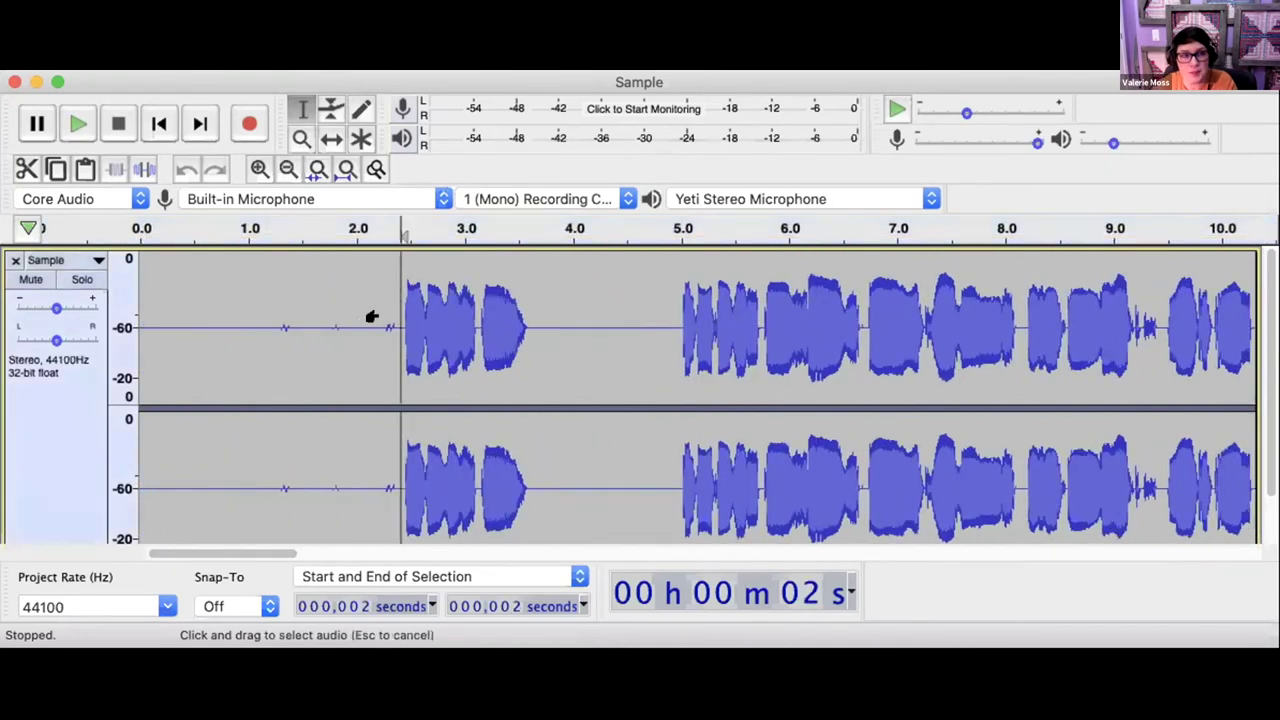
{"action": "scroll", "coordinate": [371, 317], "scroll_direction": "down", "scroll_amount": 1}
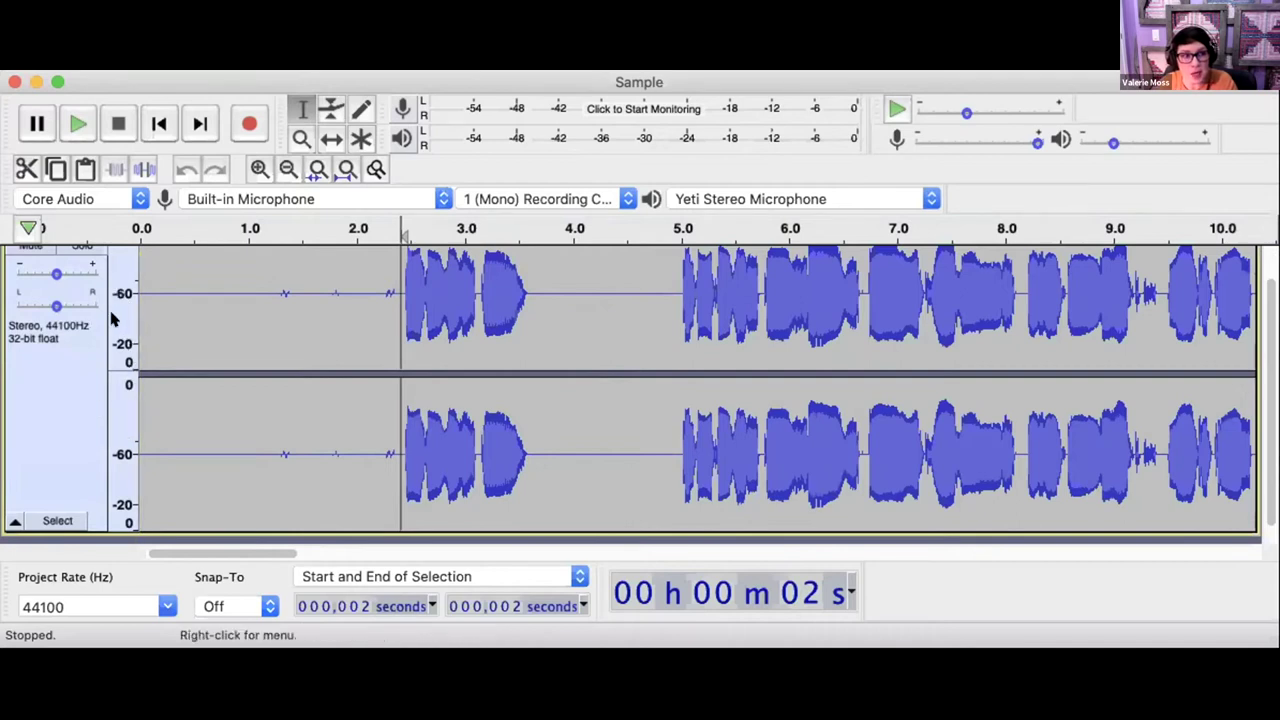
{"action": "scroll", "coordinate": [113, 308], "scroll_direction": "up", "scroll_amount": 1}
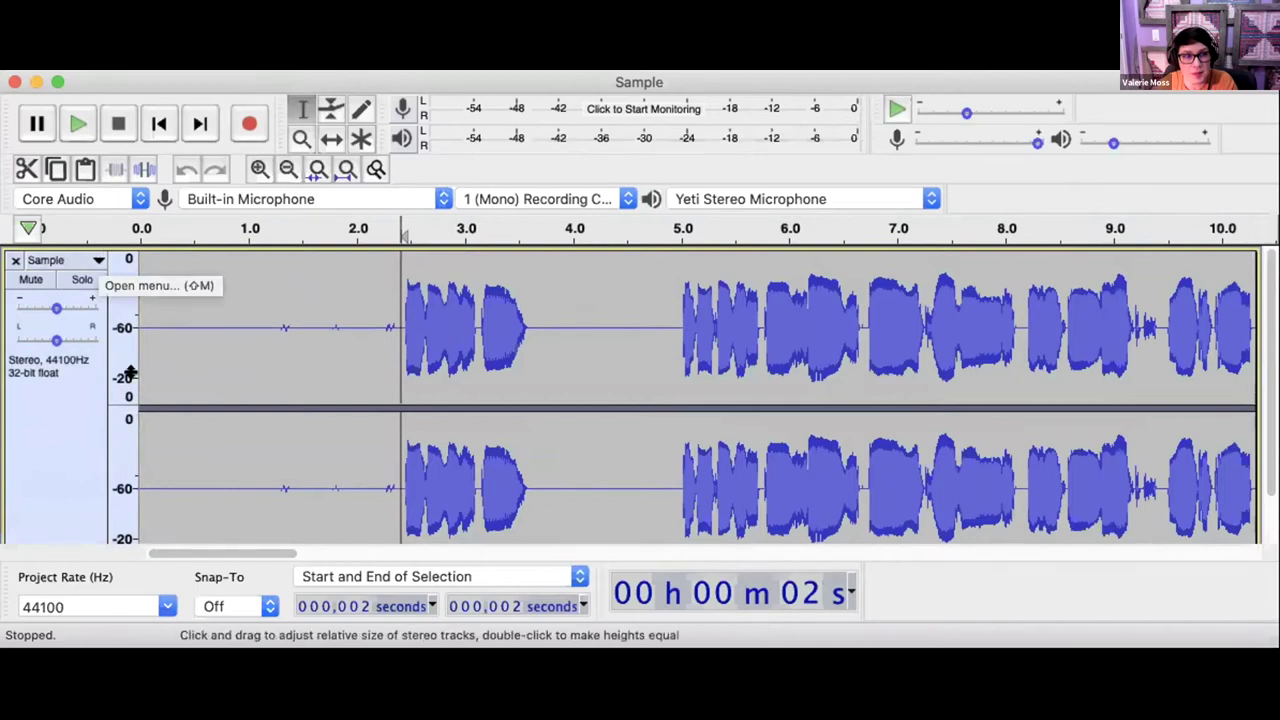
{"action": "left_click", "coordinate": [82, 260]}
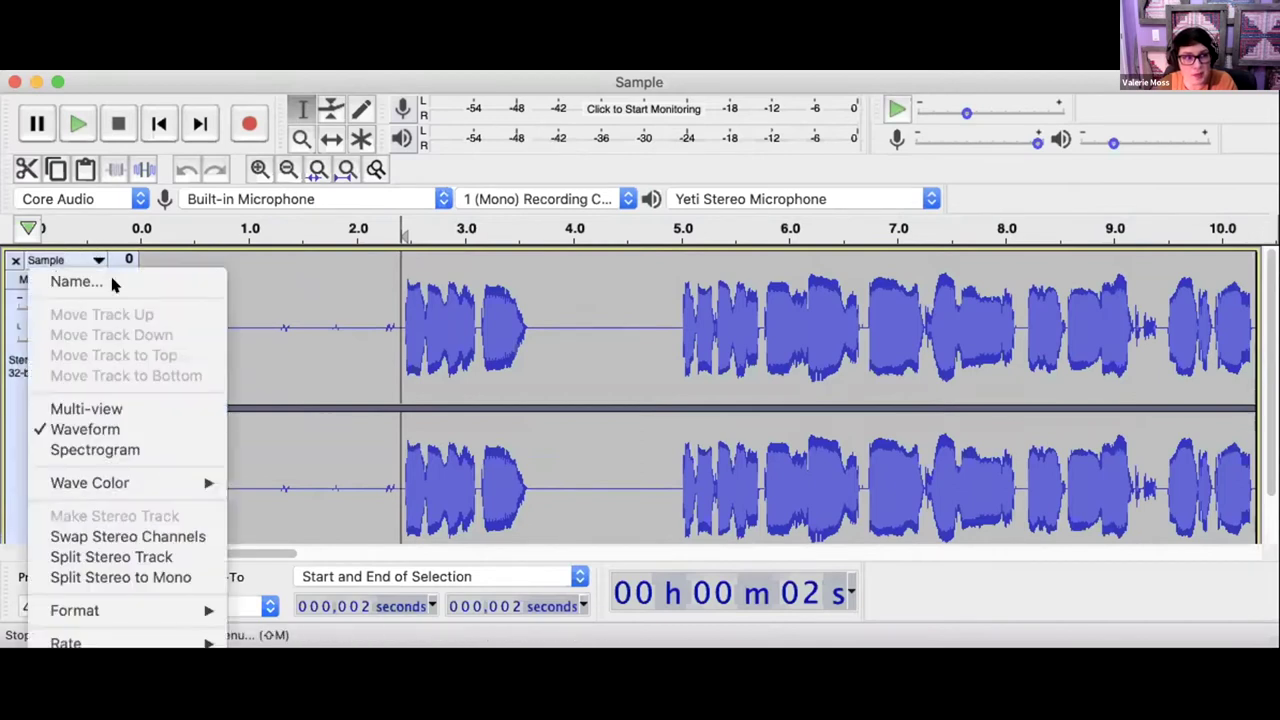
{"action": "left_click", "coordinate": [178, 557]}
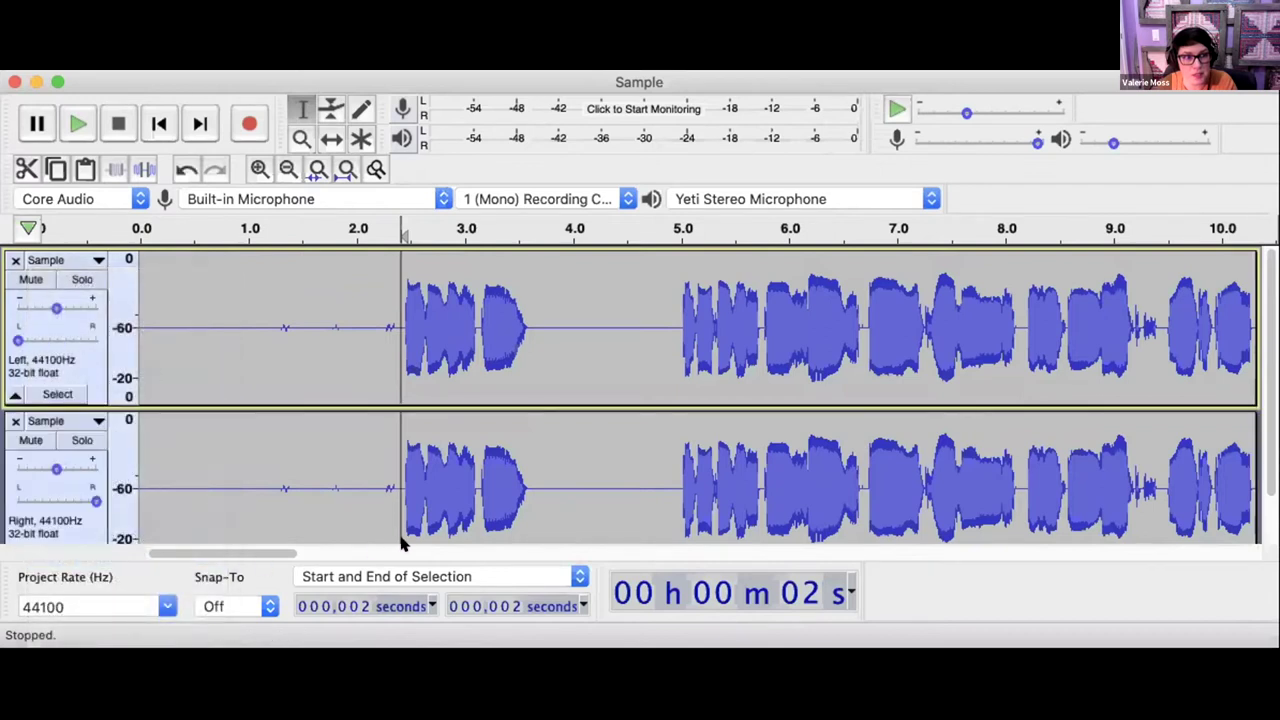
Step: Apply the Filter Curve EQ to the whole left-channel track using the factory preset Low rolloff for speech
{"action": "left_click", "coordinate": [78, 355]}
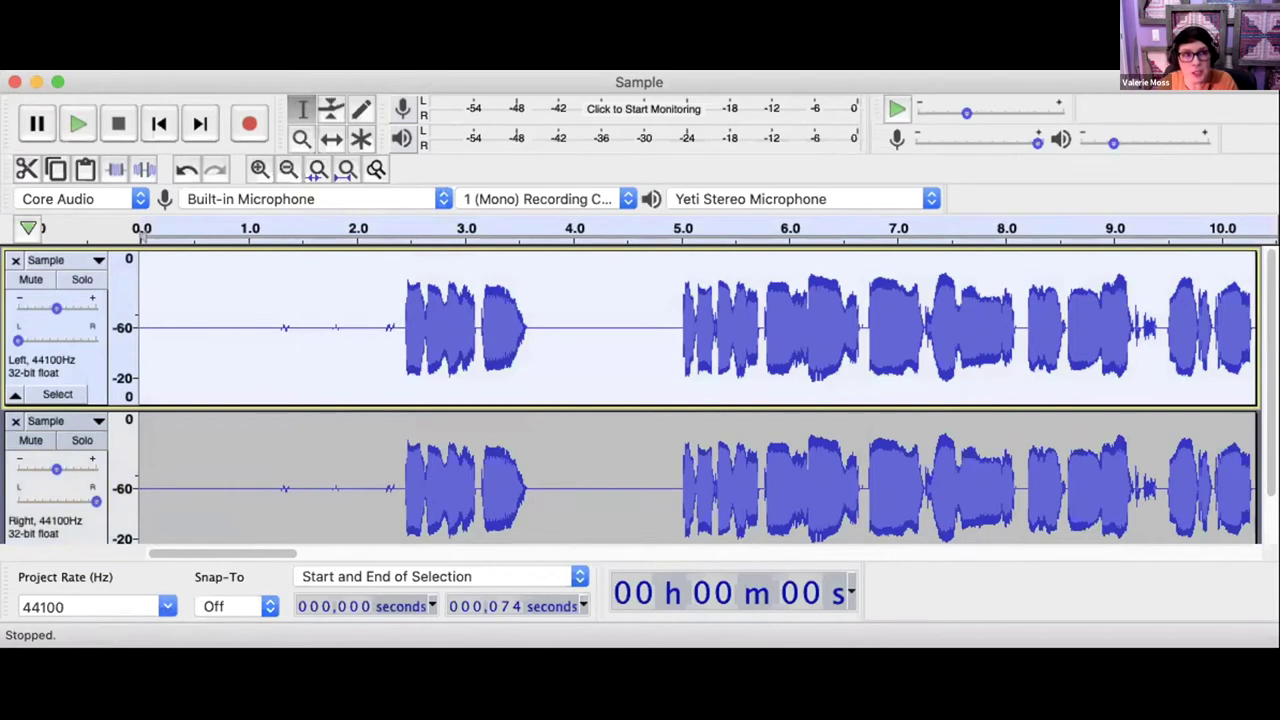
{"action": "left_click", "coordinate": [268, 60]}
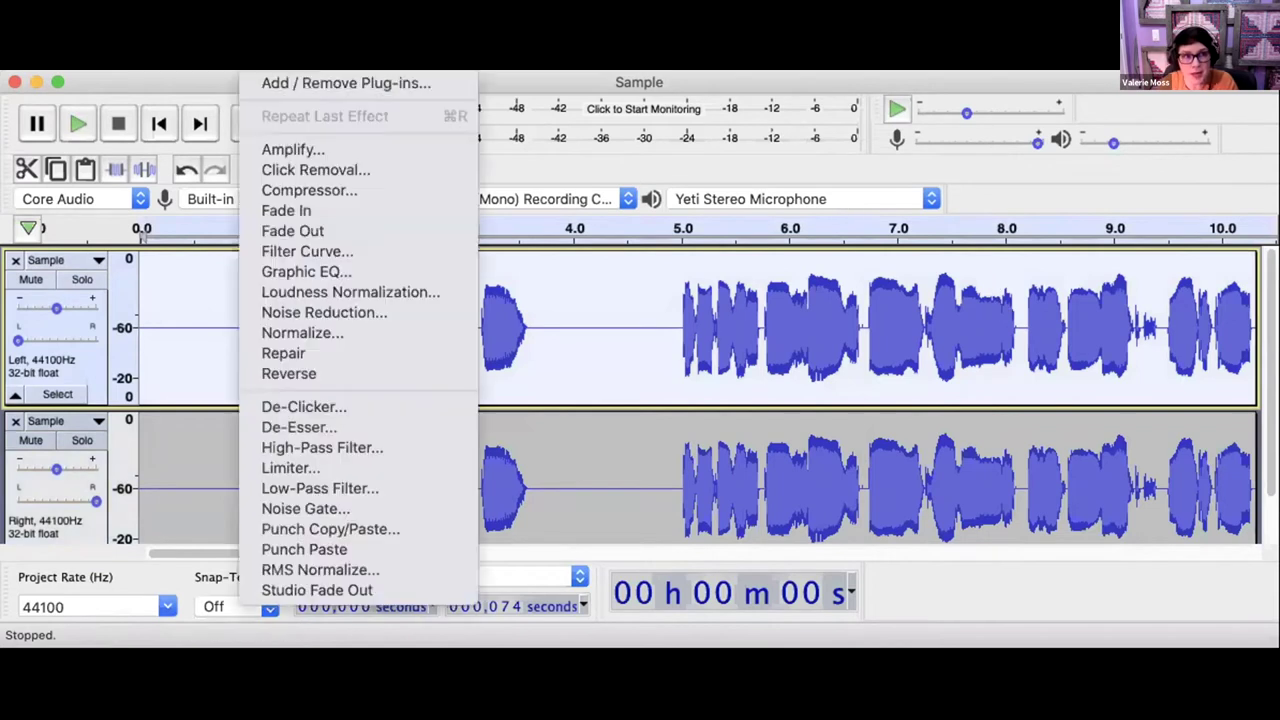
{"action": "left_click", "coordinate": [297, 251]}
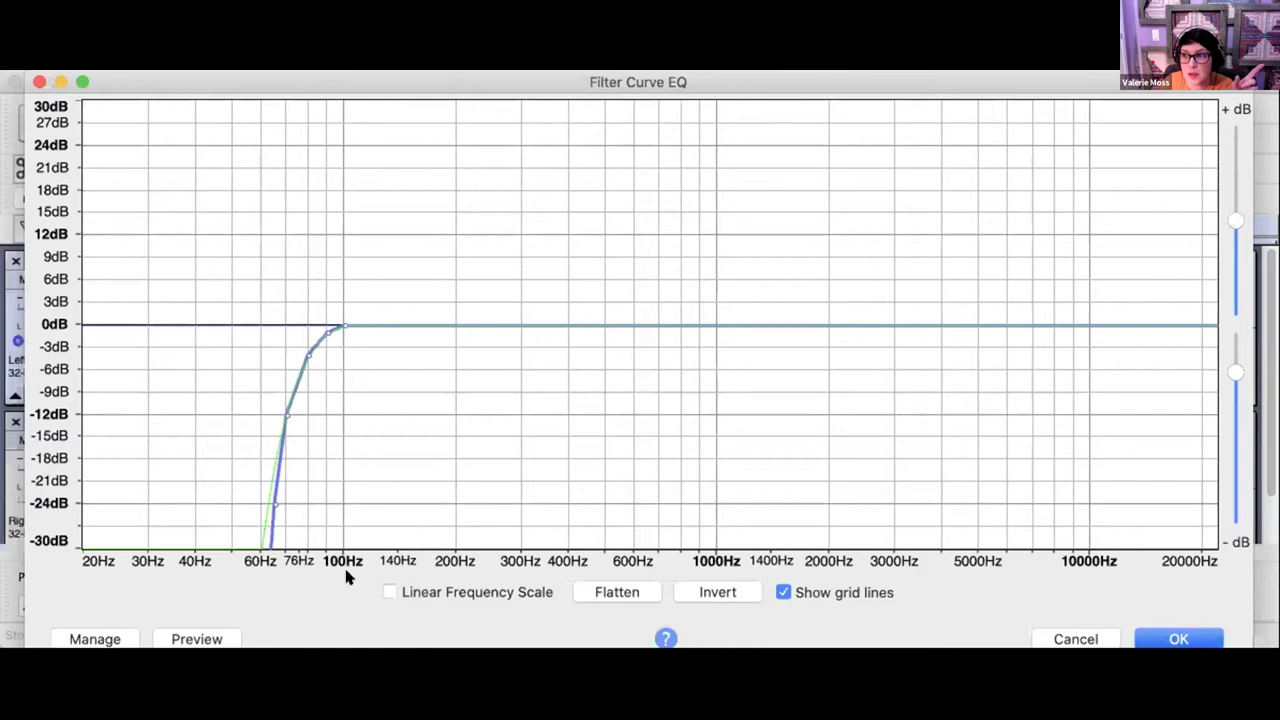
{"action": "left_click", "coordinate": [95, 639]}
{"action": "mouse_move", "coordinate": [226, 330]}
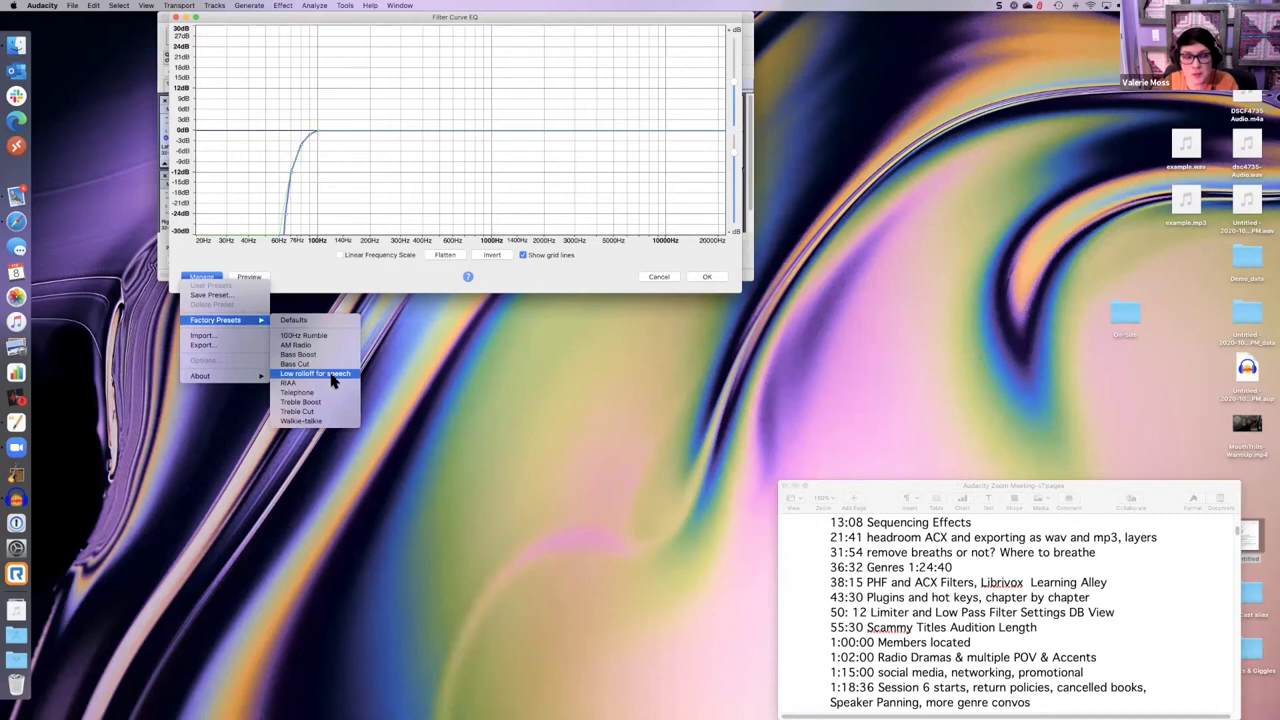
{"action": "left_click", "coordinate": [333, 374]}
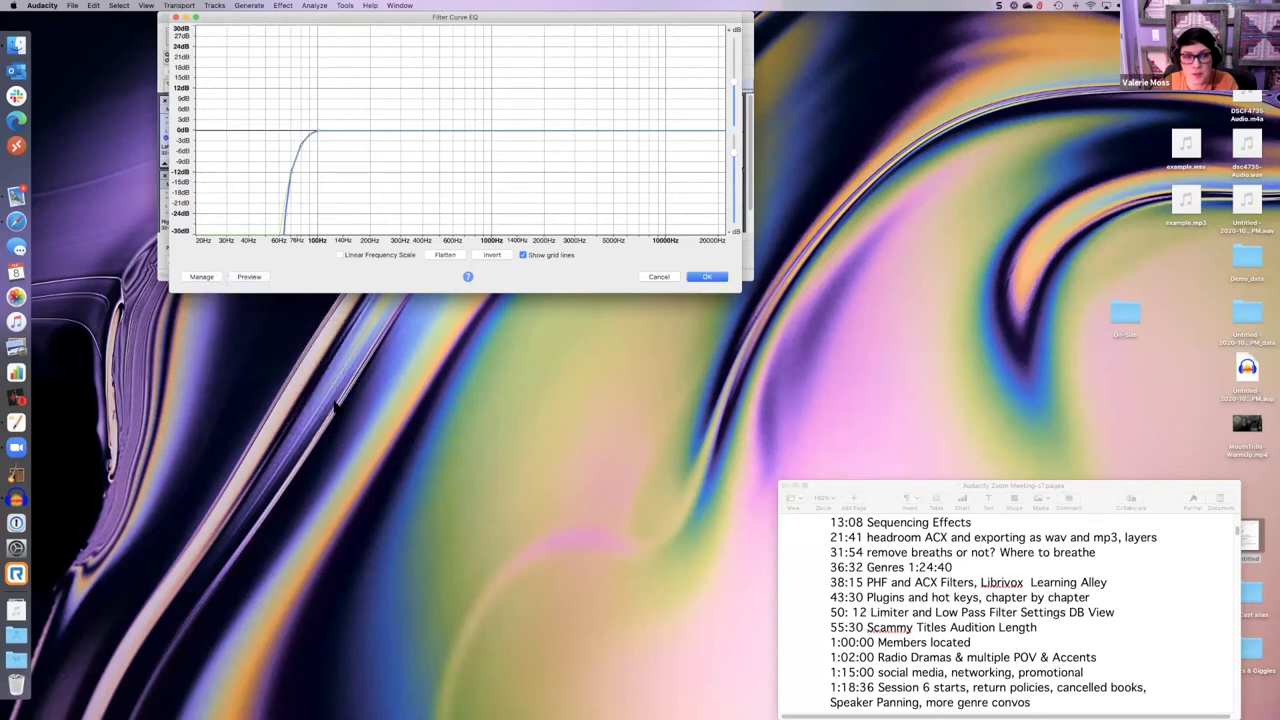
{"action": "left_click", "coordinate": [708, 278]}
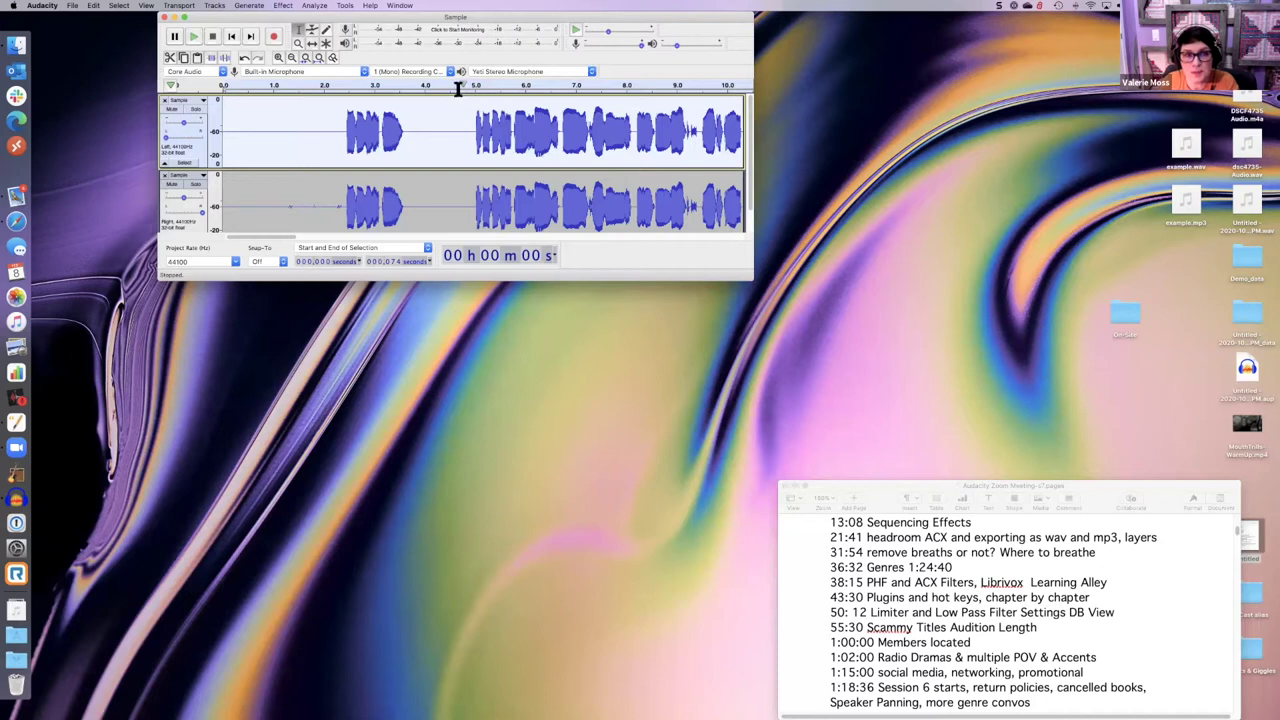
Step: Undo the Filter Curve effect and the stereo track split, with the Time Shift Tool active
{"action": "left_click", "coordinate": [313, 44]}
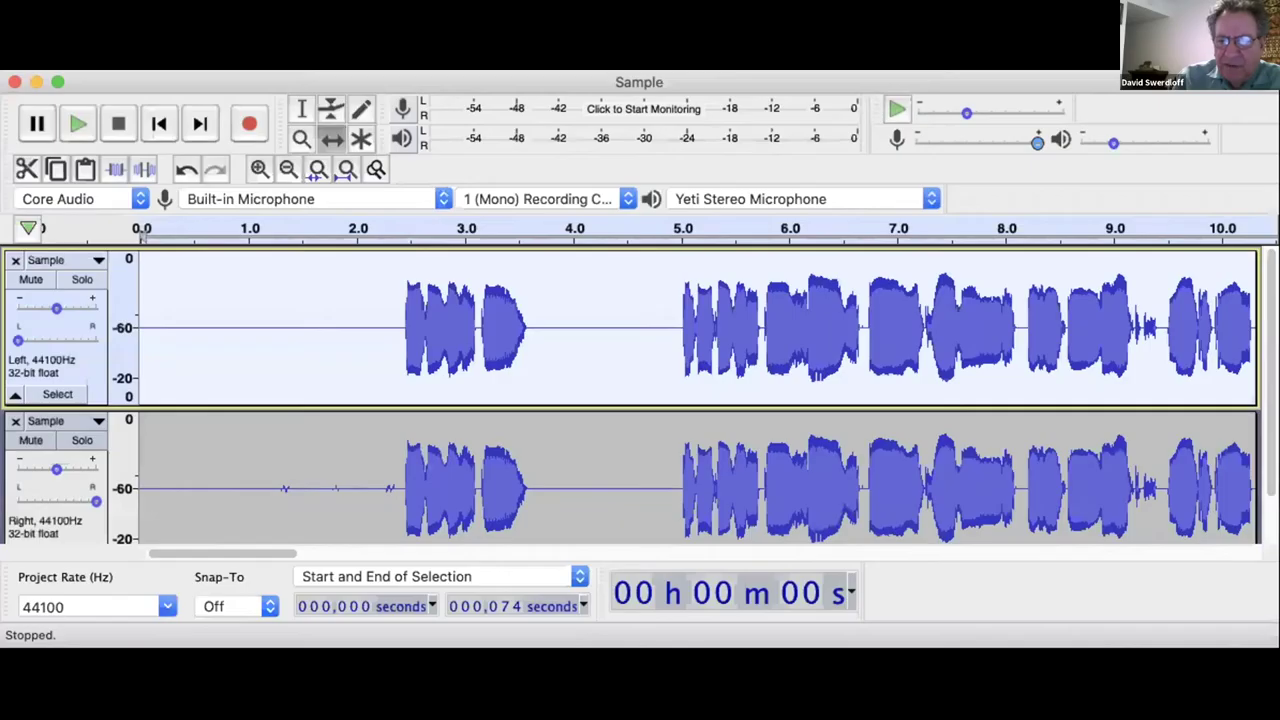
{"action": "left_click", "coordinate": [331, 108]}
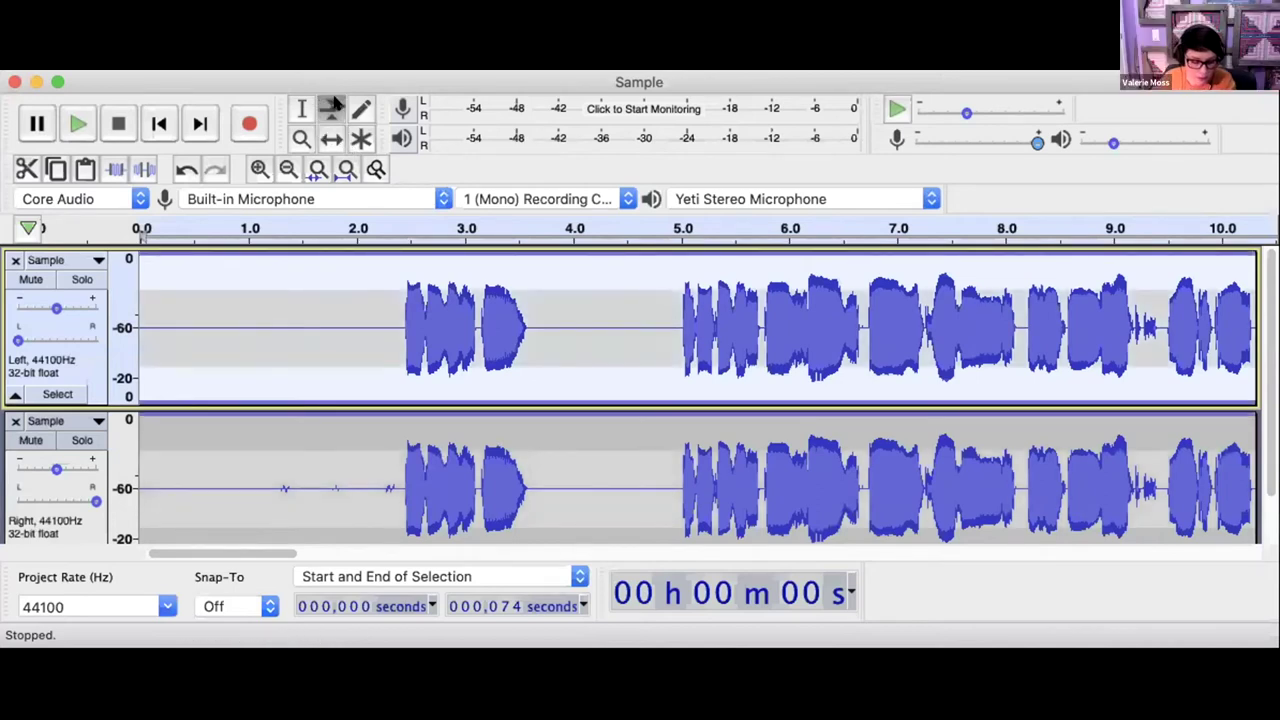
{"action": "left_click", "coordinate": [331, 138]}
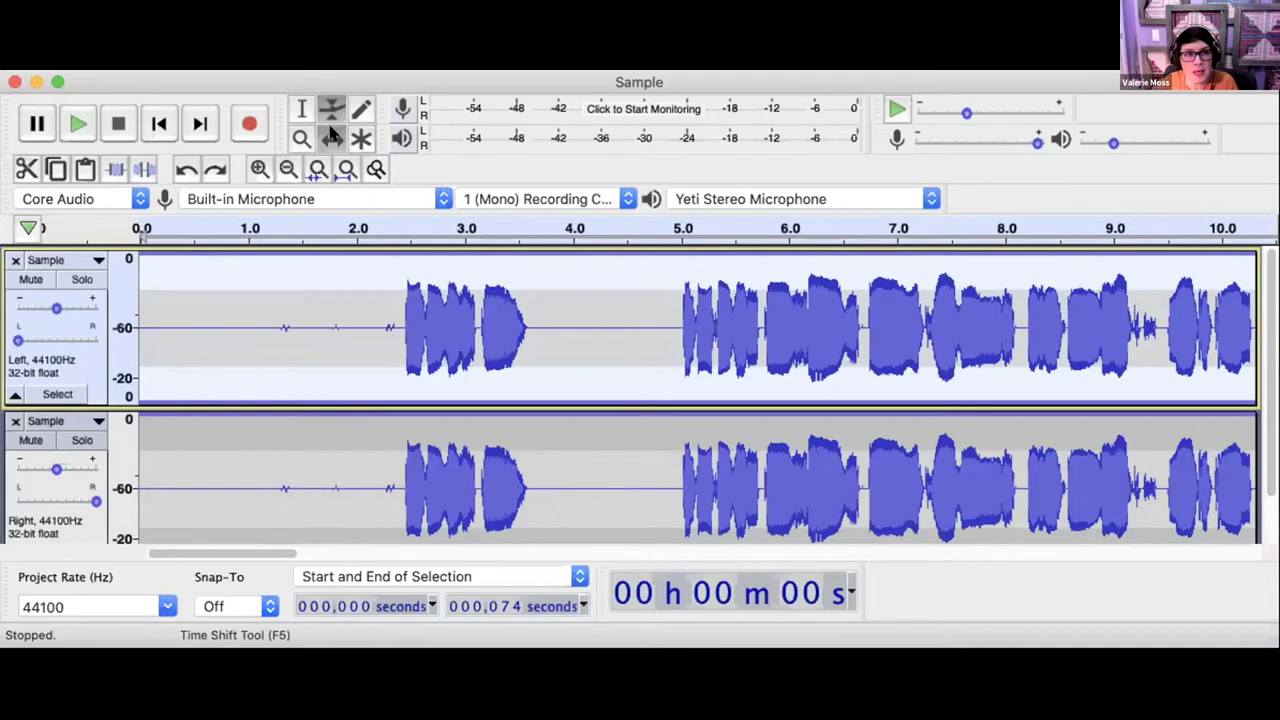
{"action": "key", "text": "super+z"}
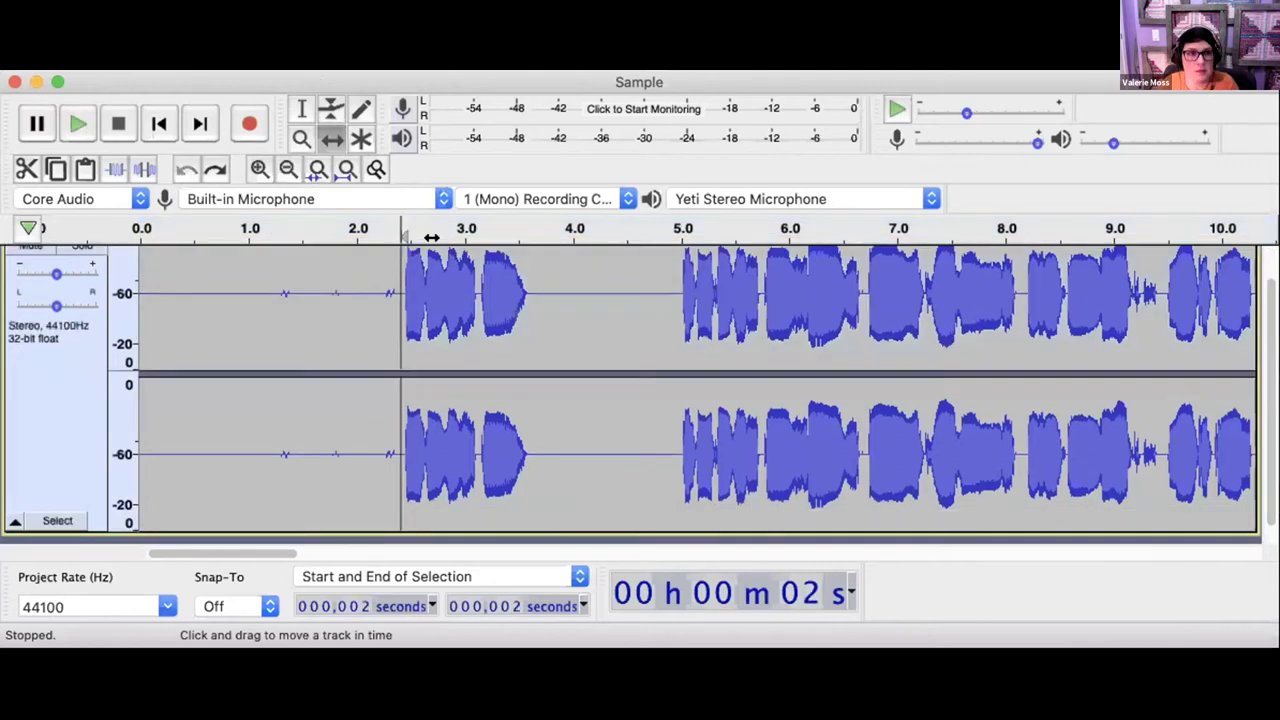
{"action": "scroll", "coordinate": [240, 262], "scroll_direction": "up", "scroll_amount": 1}
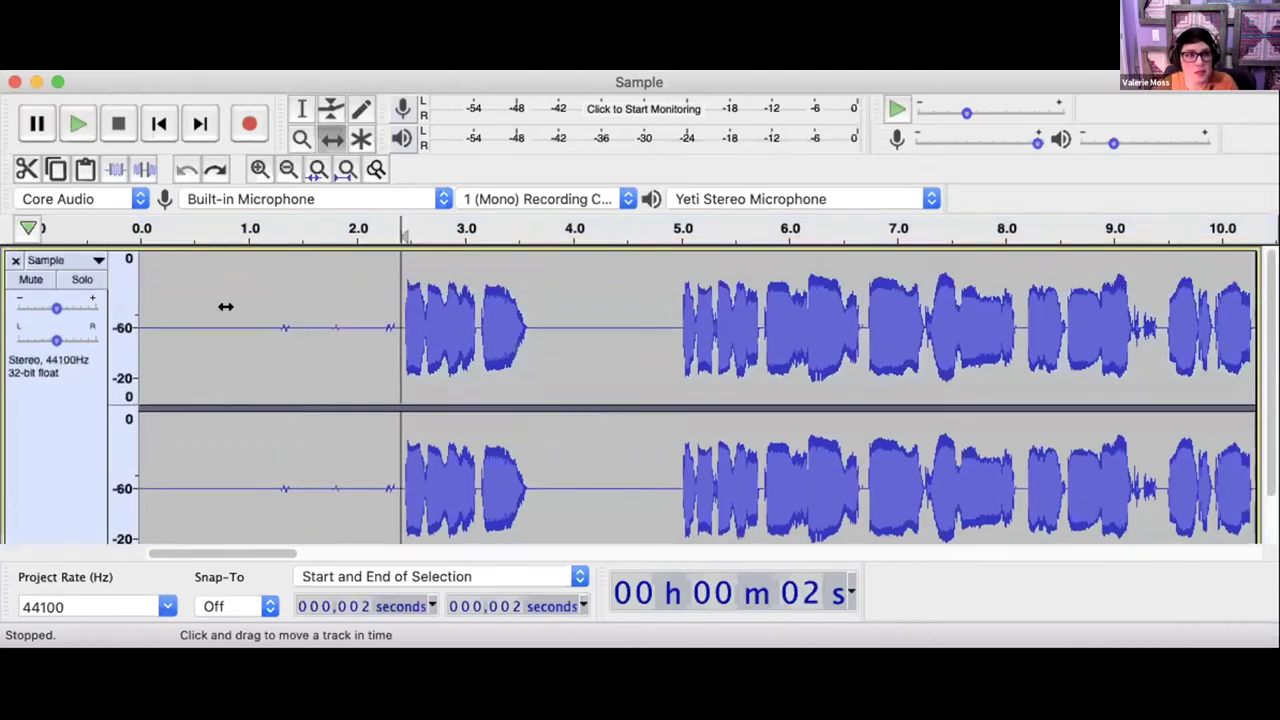
Step: Select the entire stereo Sample track and split it into separate left and right channel tracks
{"action": "left_click", "coordinate": [80, 358]}
{"action": "scroll", "coordinate": [80, 358], "scroll_direction": "down", "scroll_amount": 1}
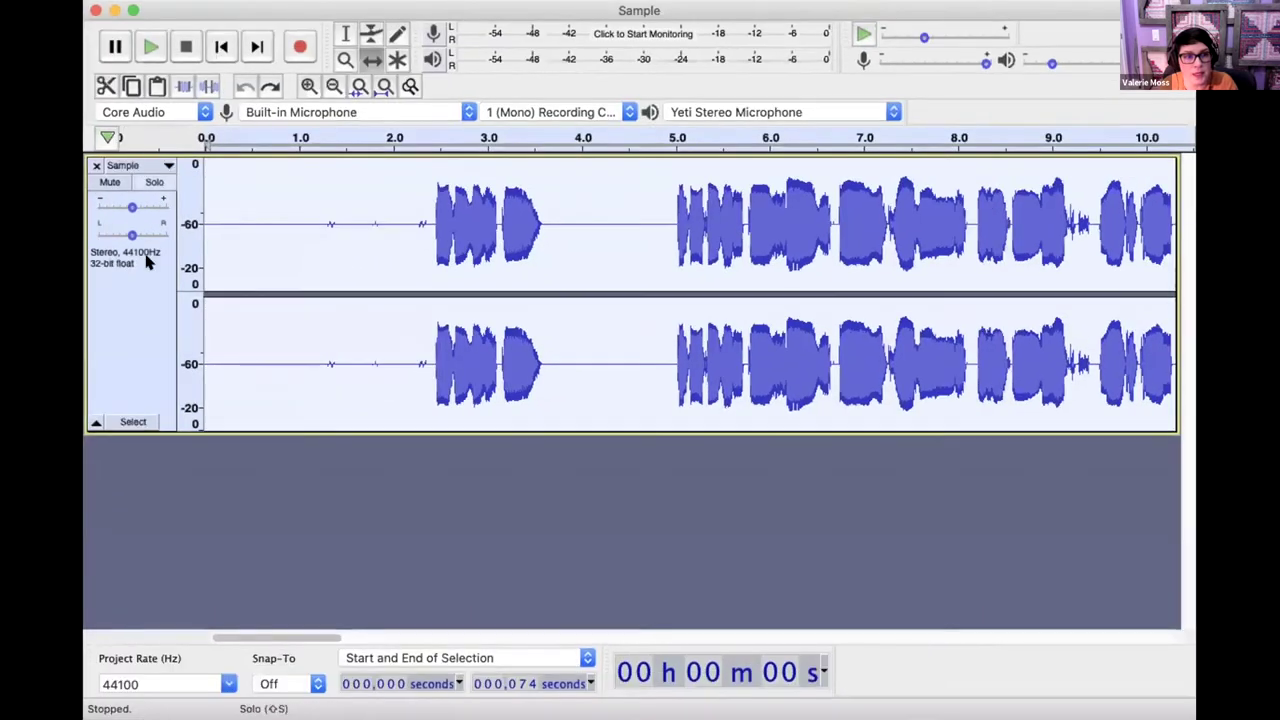
{"action": "left_click", "coordinate": [165, 165]}
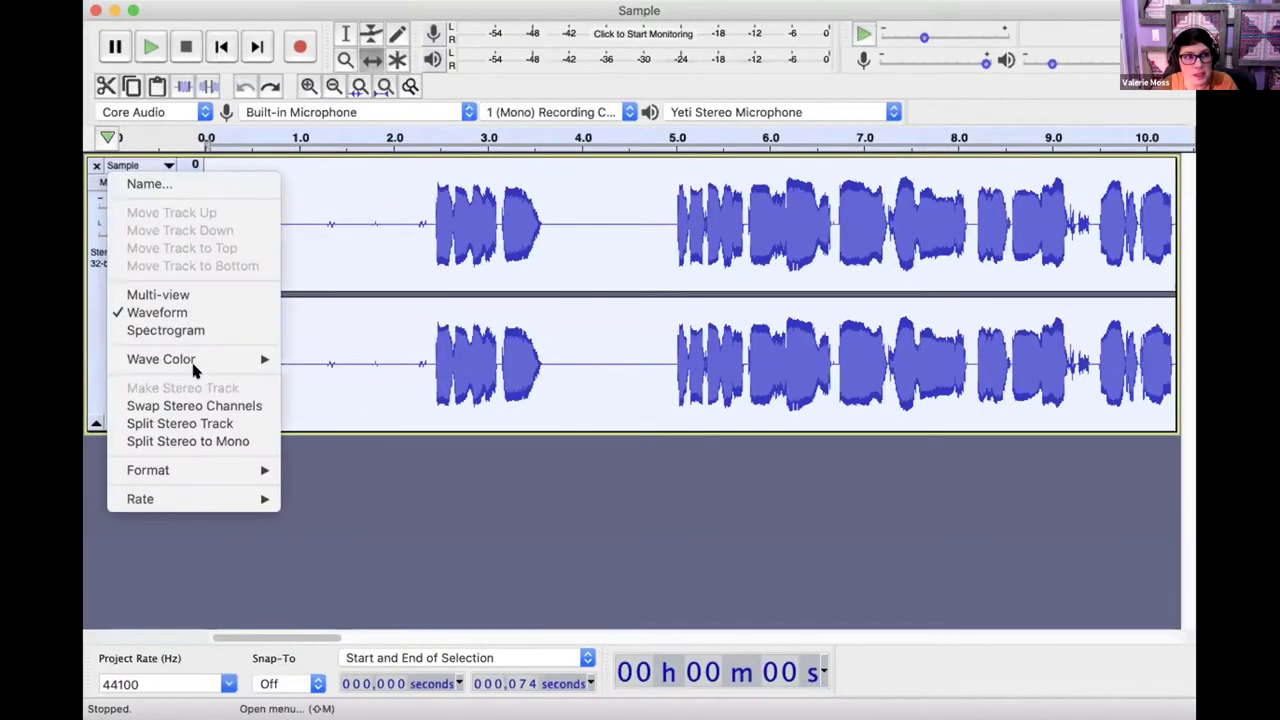
{"action": "left_click", "coordinate": [208, 424]}
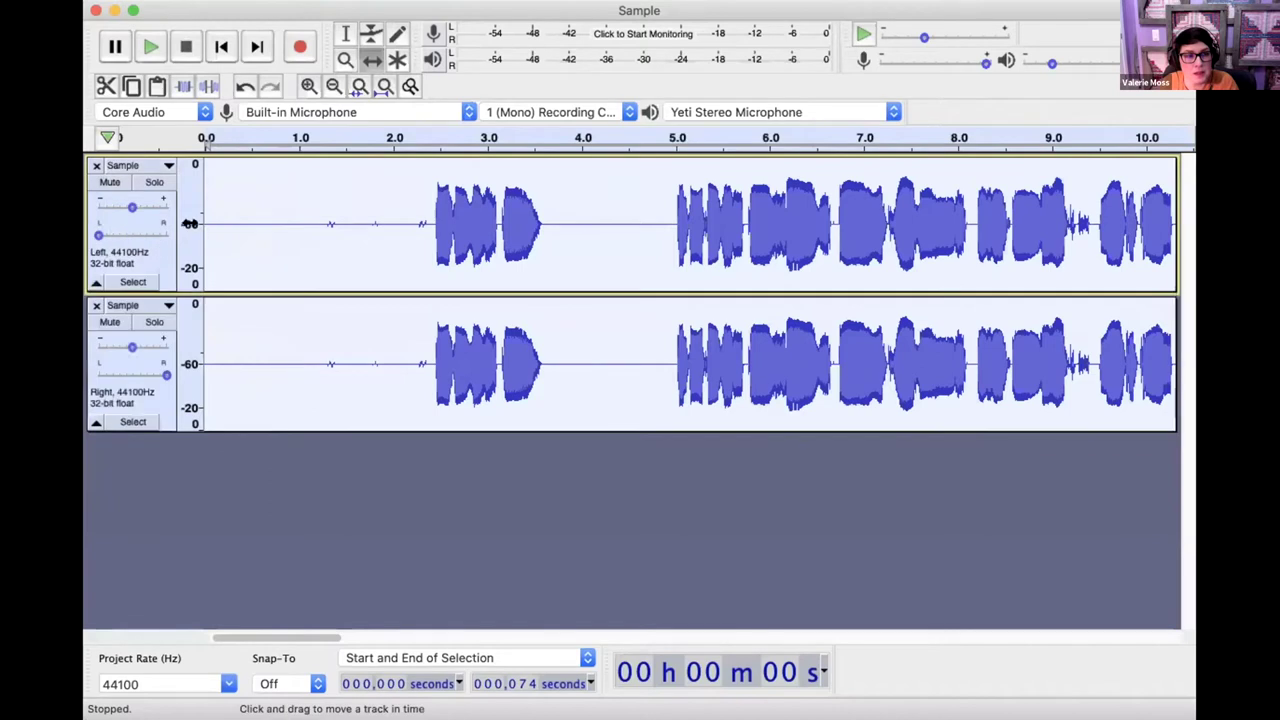
Step: Select only the left-channel track, run ACX Check on it and close the report
{"action": "left_click", "coordinate": [147, 241]}
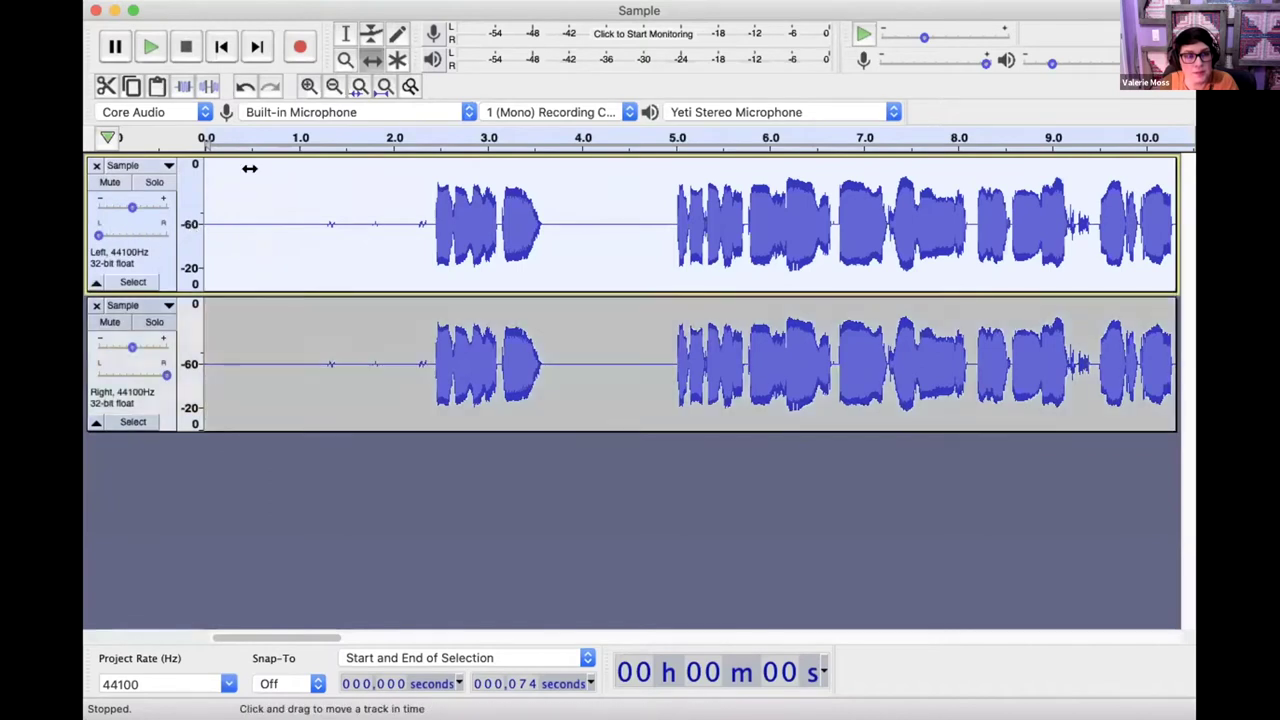
{"action": "left_click", "coordinate": [380, 0]}
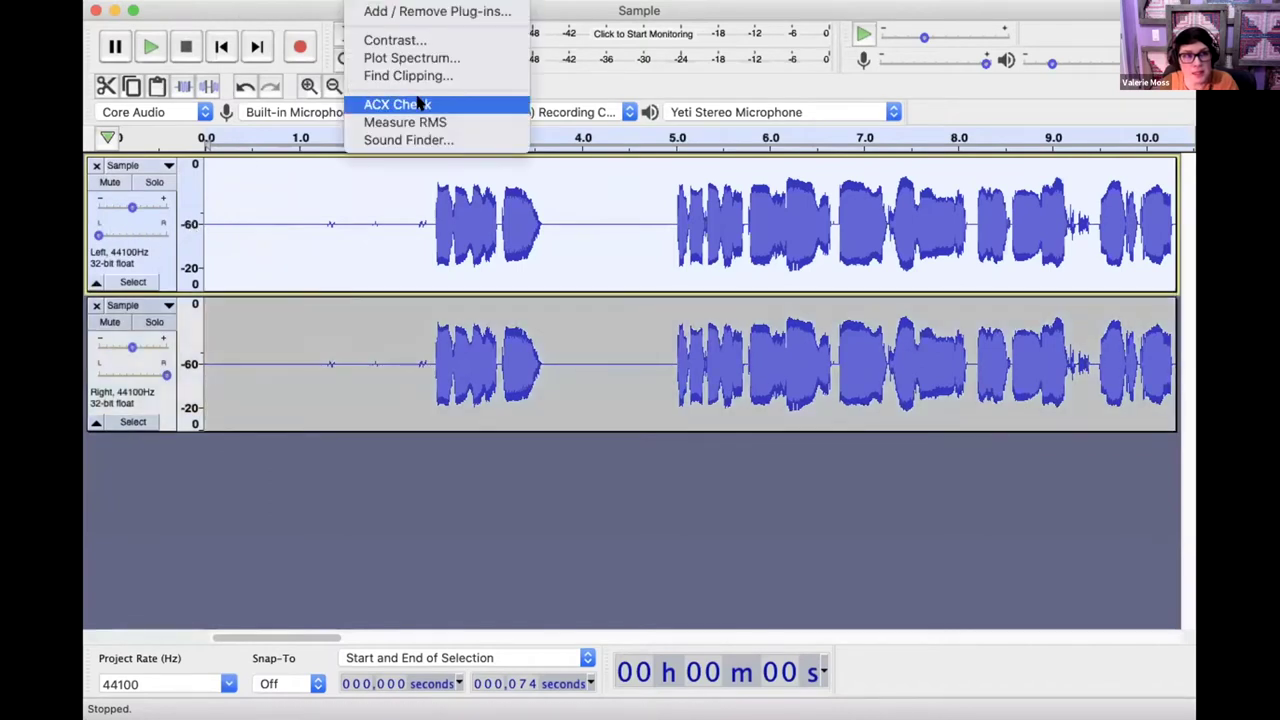
{"action": "left_click", "coordinate": [420, 104]}
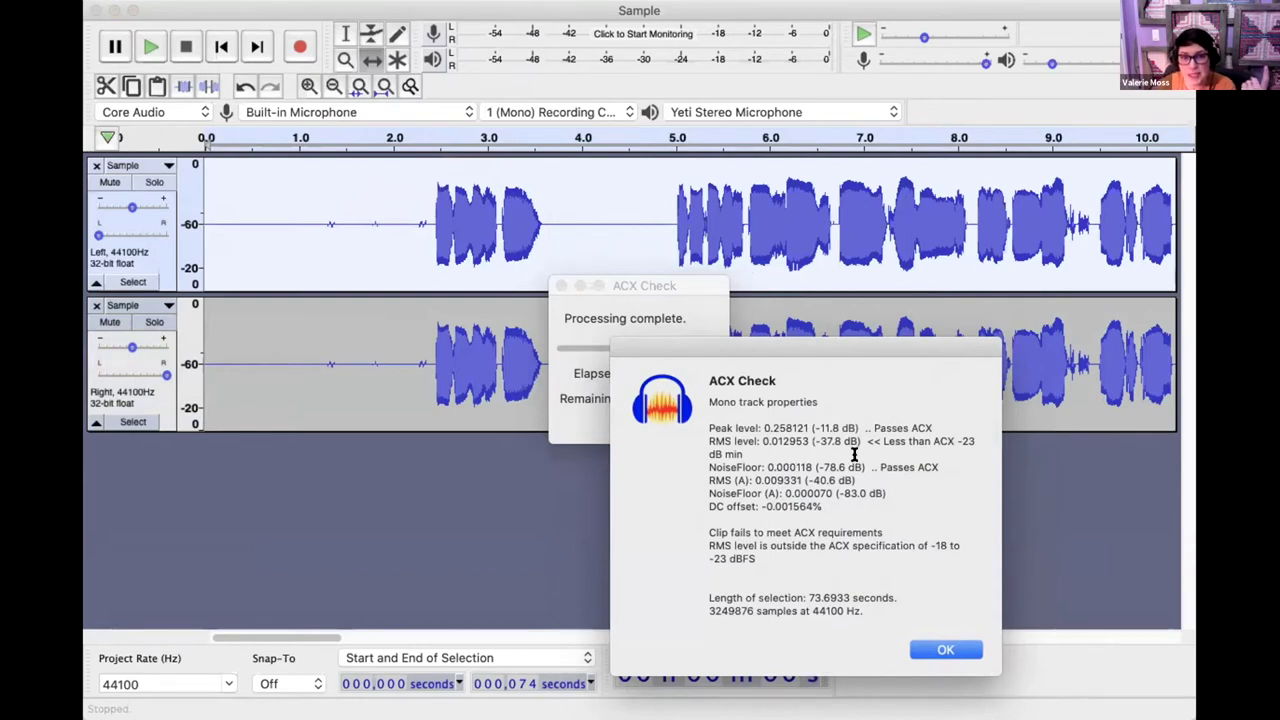
{"action": "left_click", "coordinate": [943, 651]}
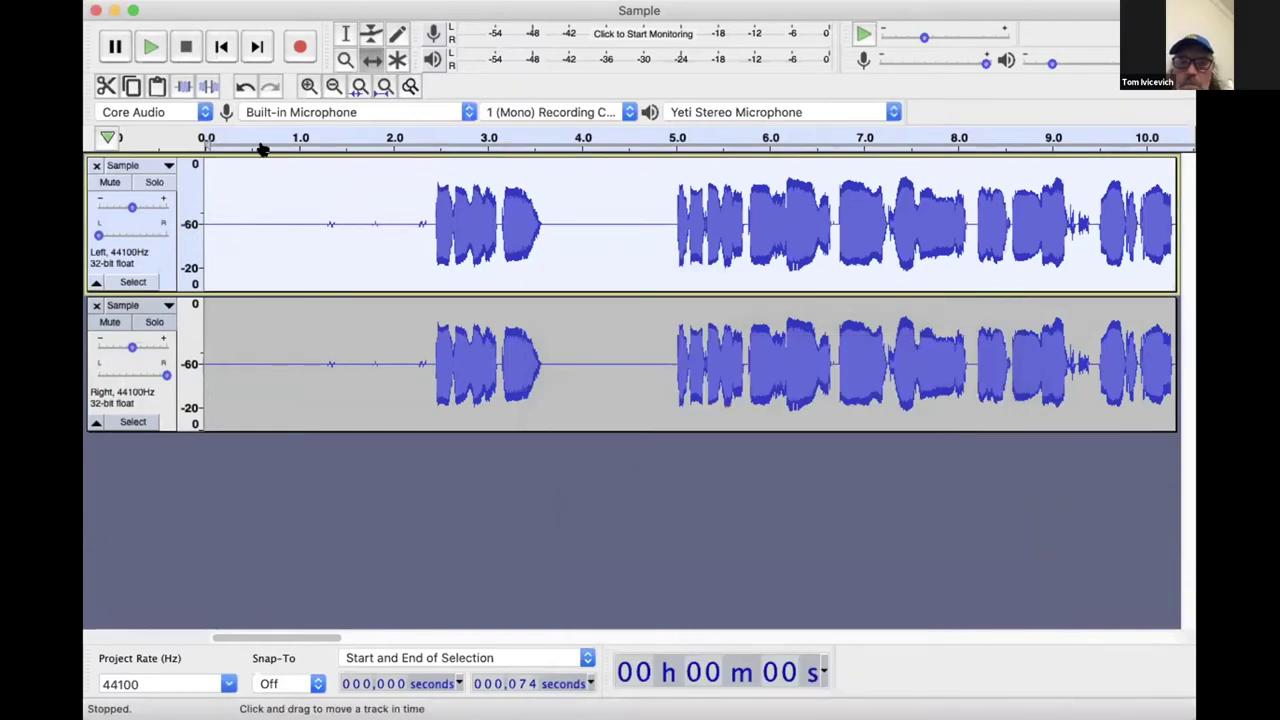
Step: Apply the Filter Curve EQ with the low rolloff below 100 Hz to the left-channel track and run ACX Check on it again
{"action": "left_click", "coordinate": [303, 0]}
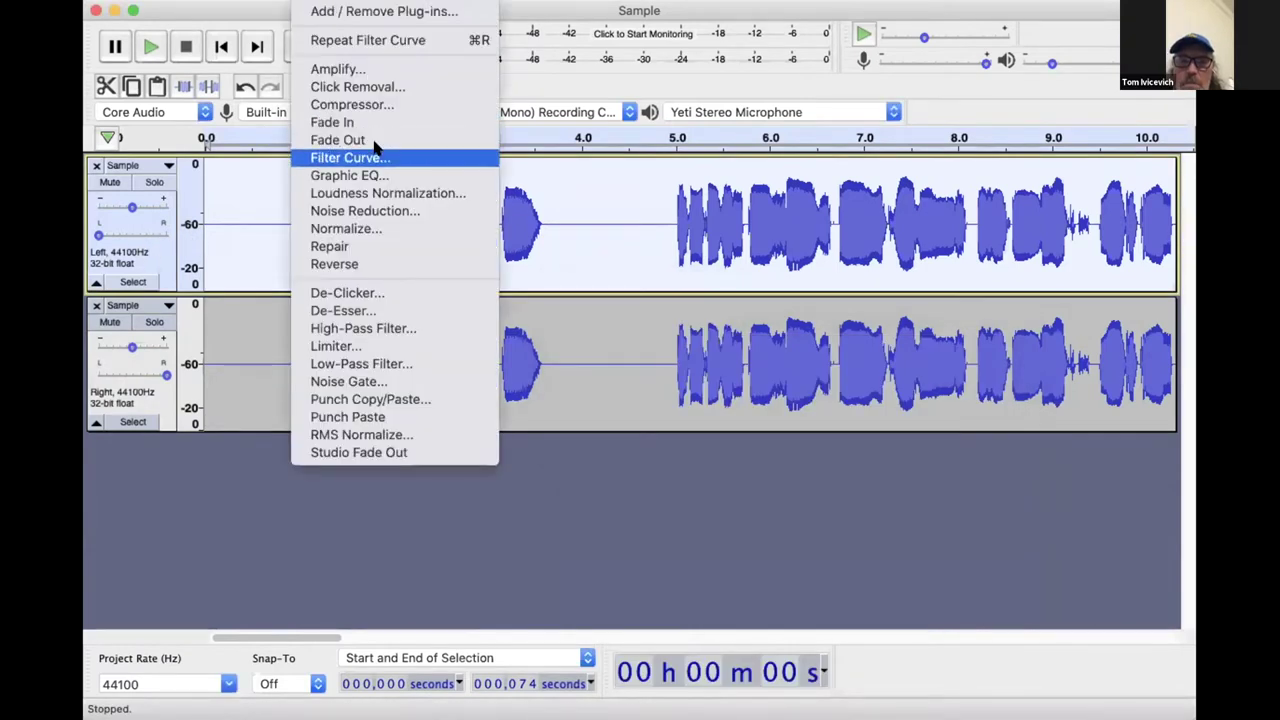
{"action": "left_click", "coordinate": [372, 157]}
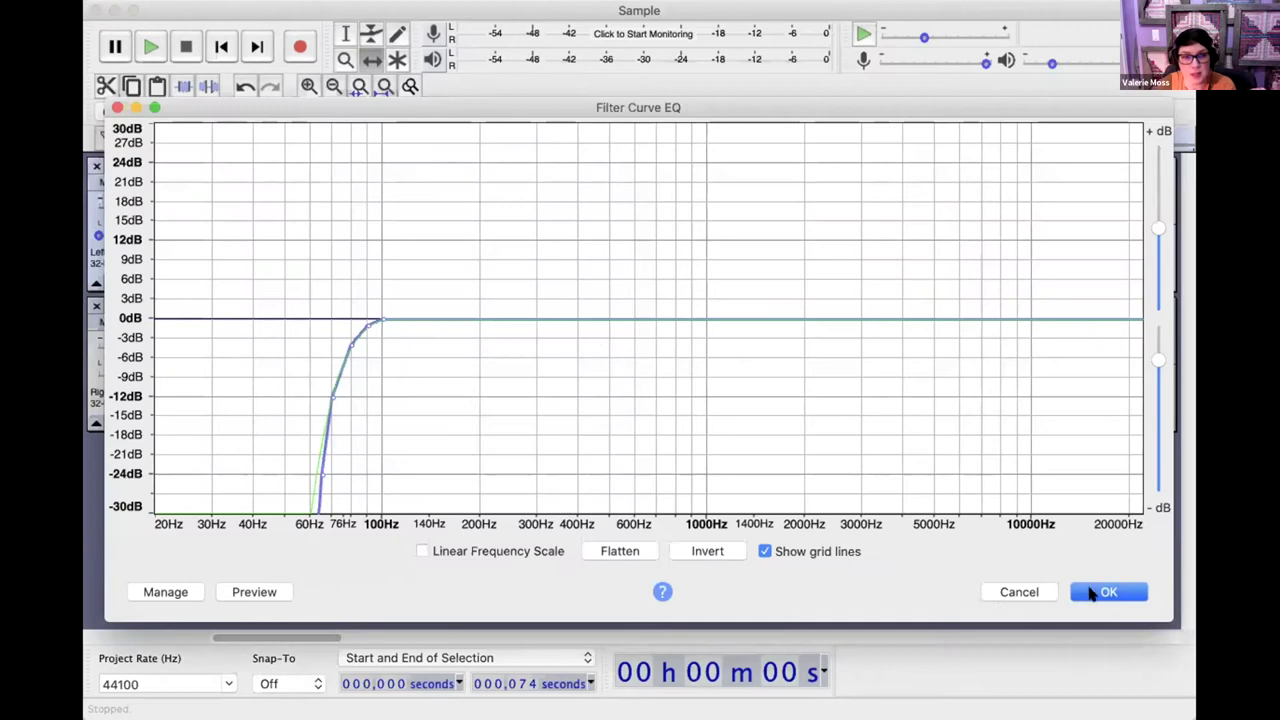
{"action": "left_click", "coordinate": [166, 591]}
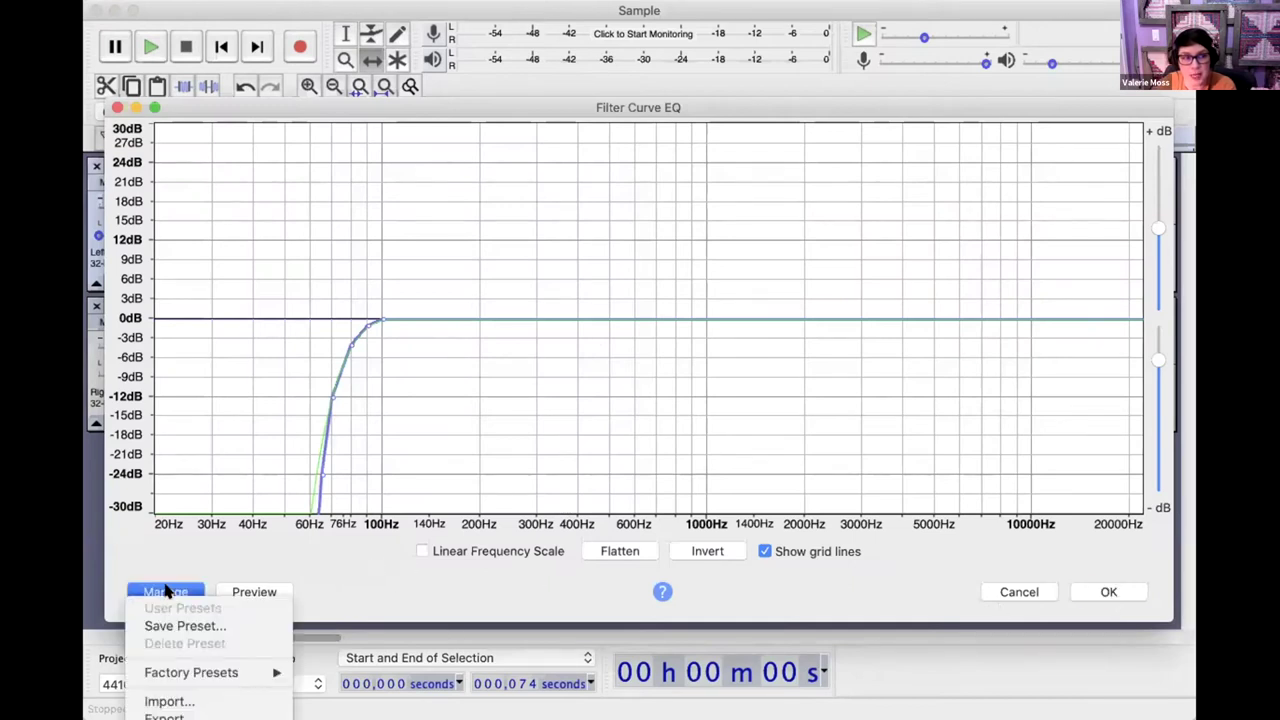
{"action": "mouse_move", "coordinate": [214, 672]}
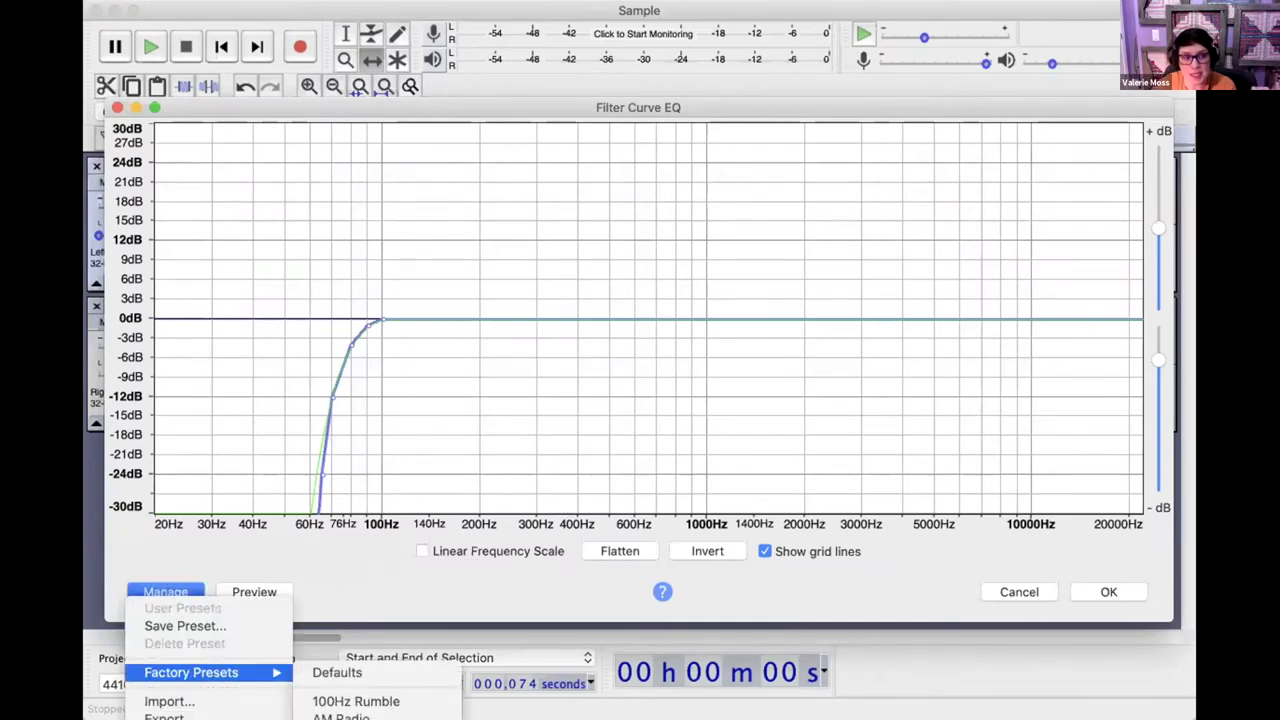
{"action": "key", "text": "Escape"}
{"action": "left_click", "coordinate": [1112, 592]}
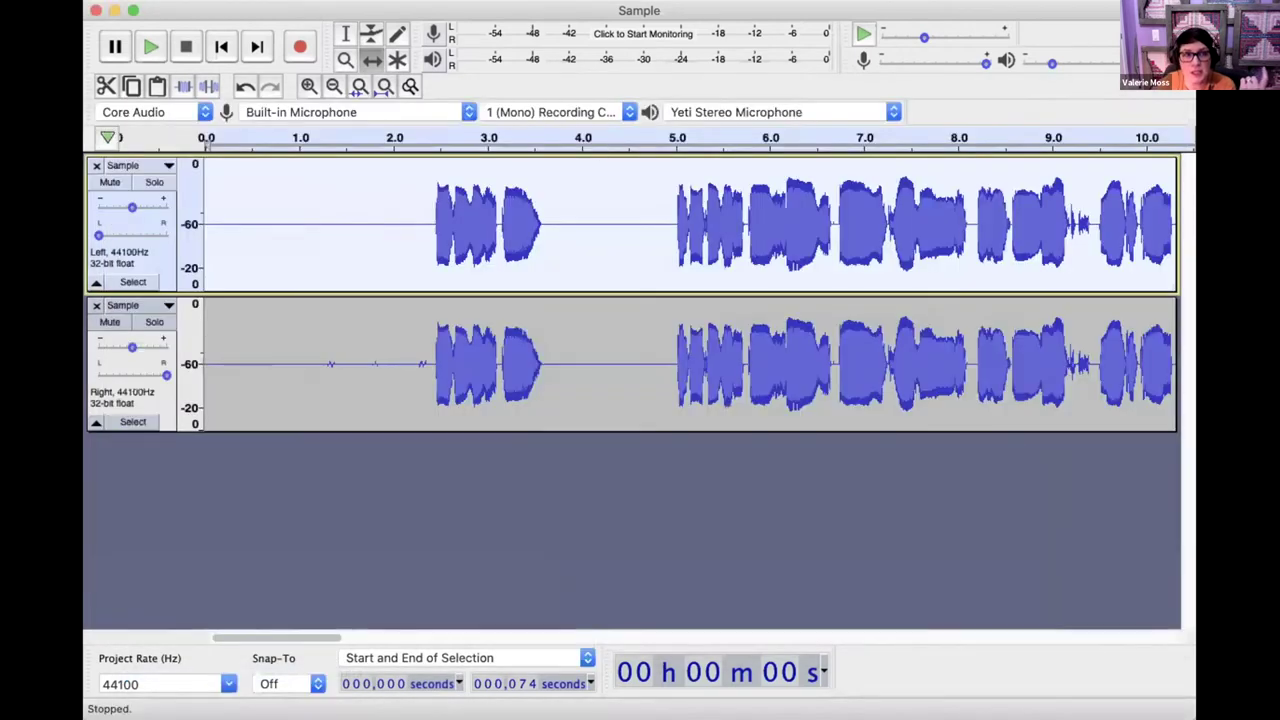
{"action": "left_click", "coordinate": [414, 103]}
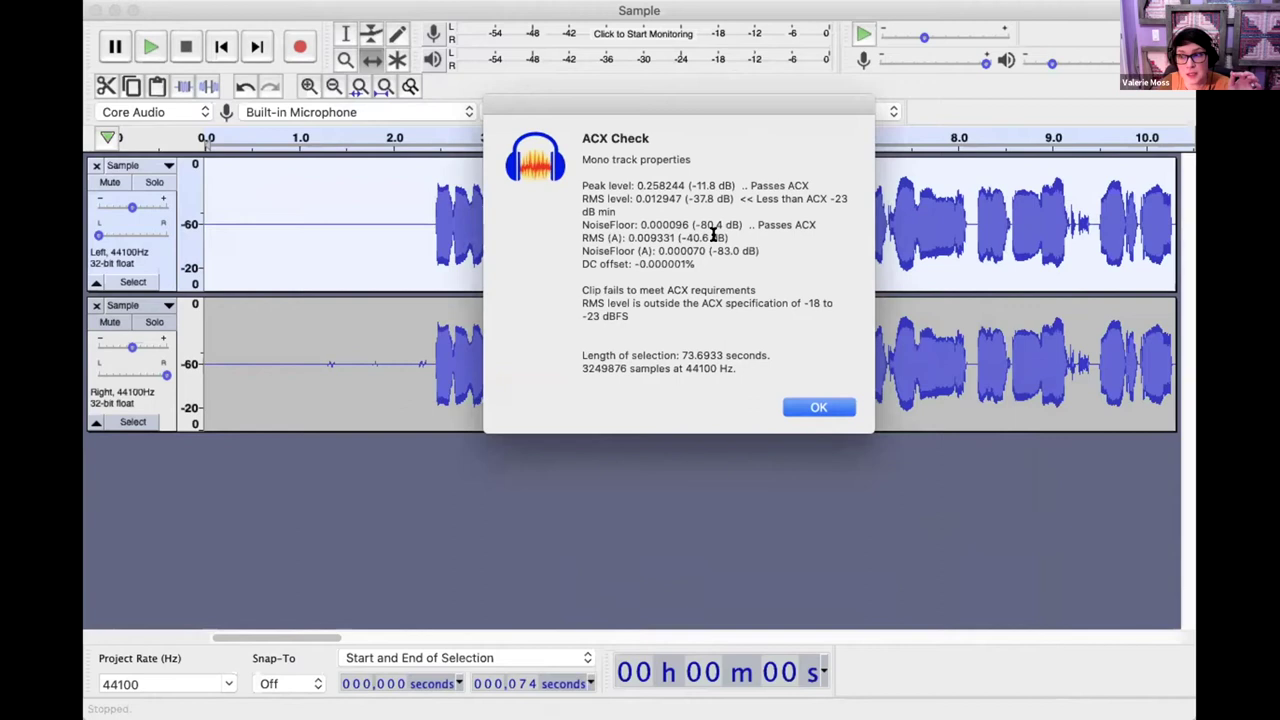
{"action": "left_click", "coordinate": [840, 410]}
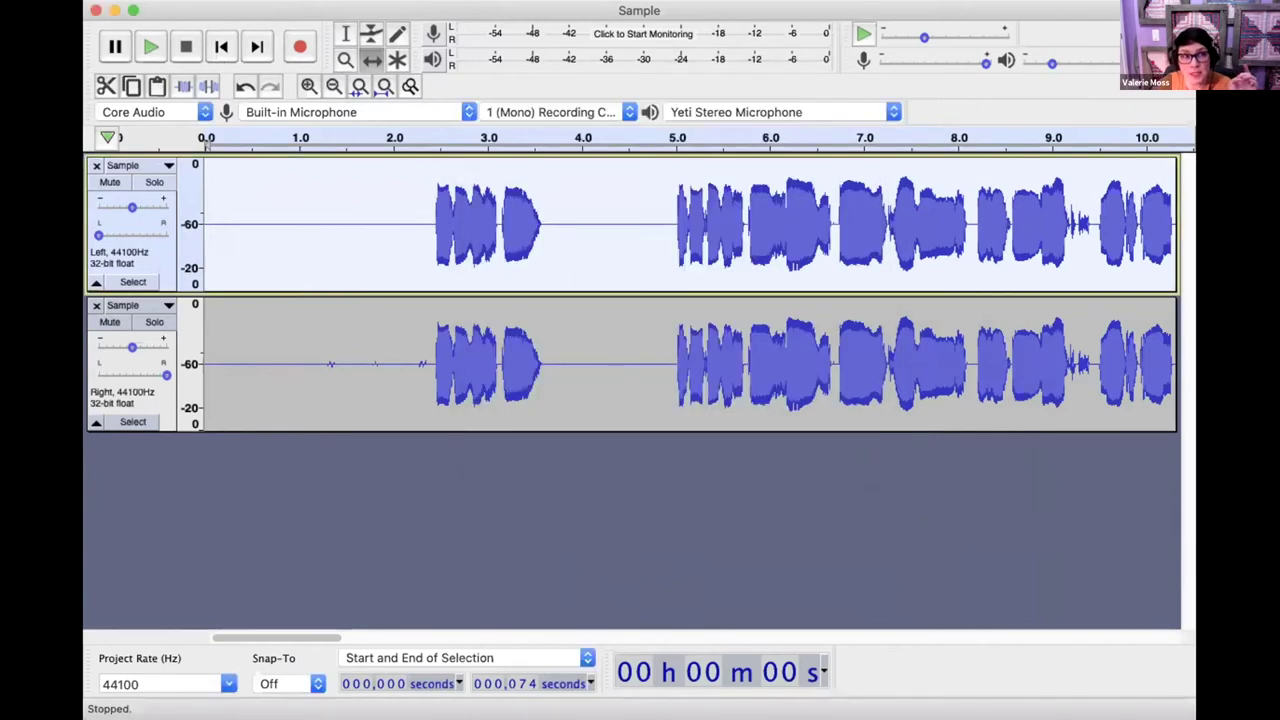
Step: Apply Loudness Normalization to the left-channel track, normalizing RMS to -20.5 dB
{"action": "left_click", "coordinate": [318, 0]}
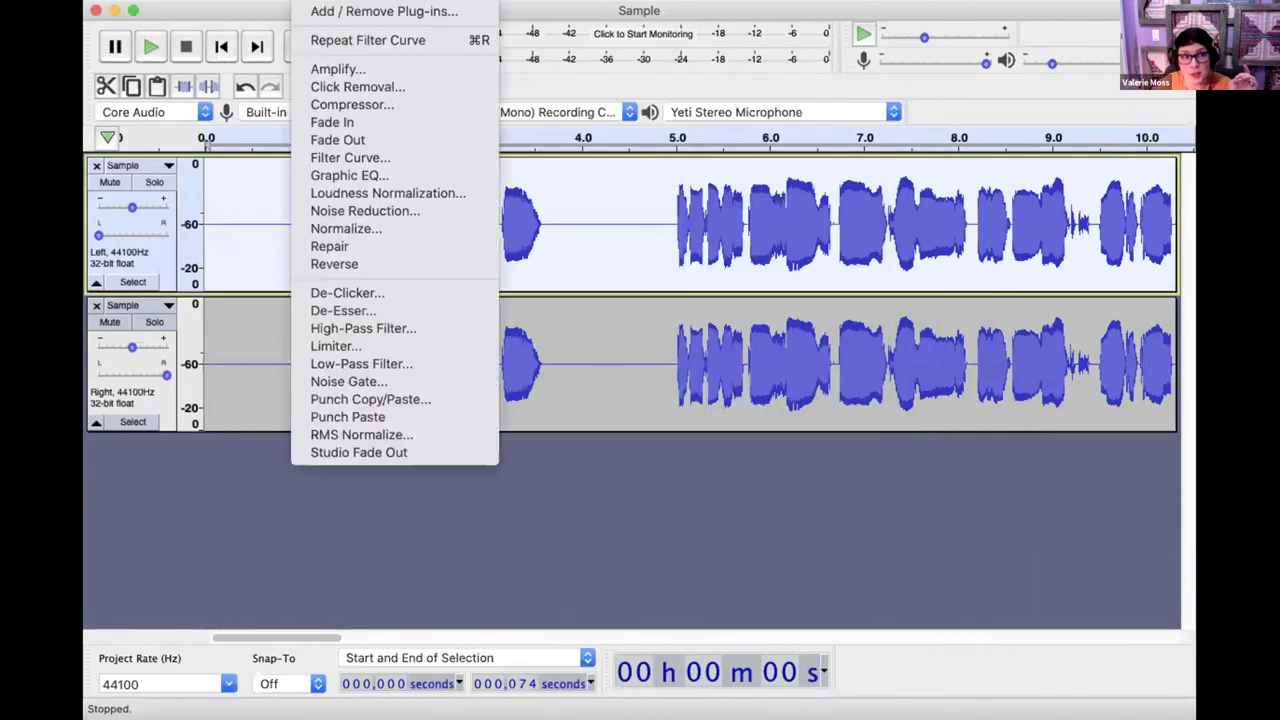
{"action": "left_click", "coordinate": [365, 194]}
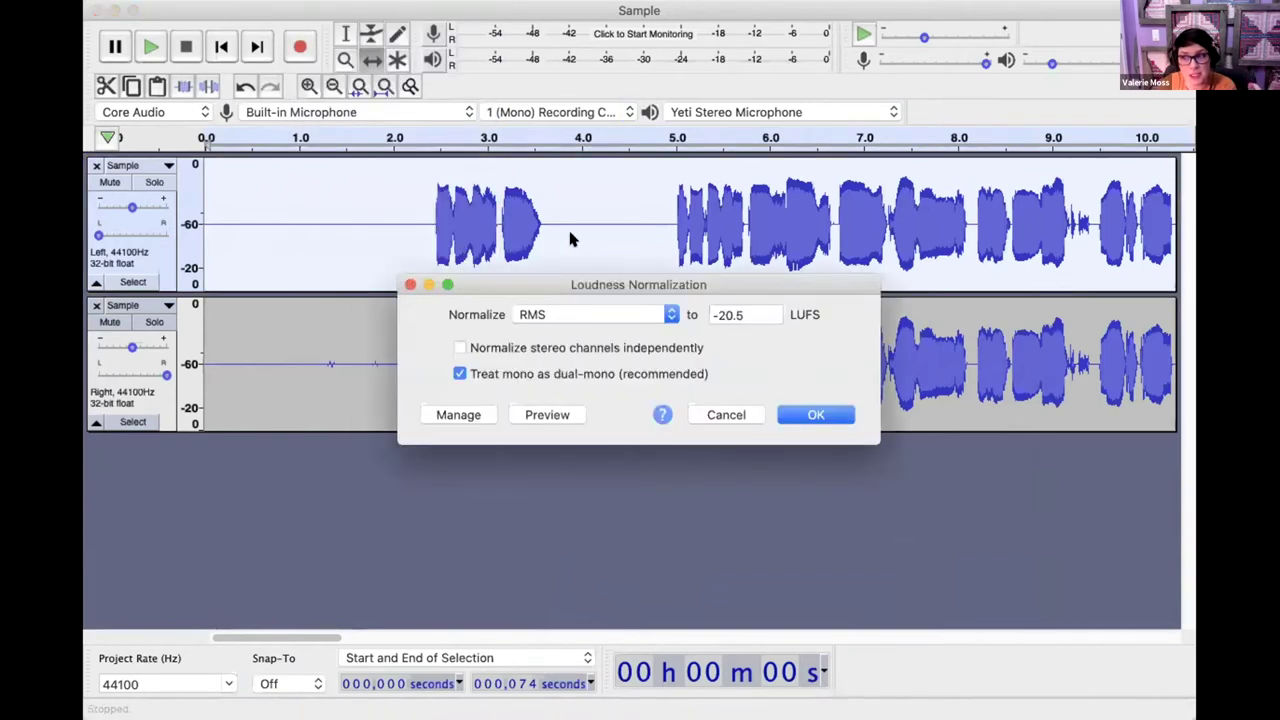
{"action": "left_click_drag", "start_coordinate": [635, 281], "coordinate": [635, 233]}
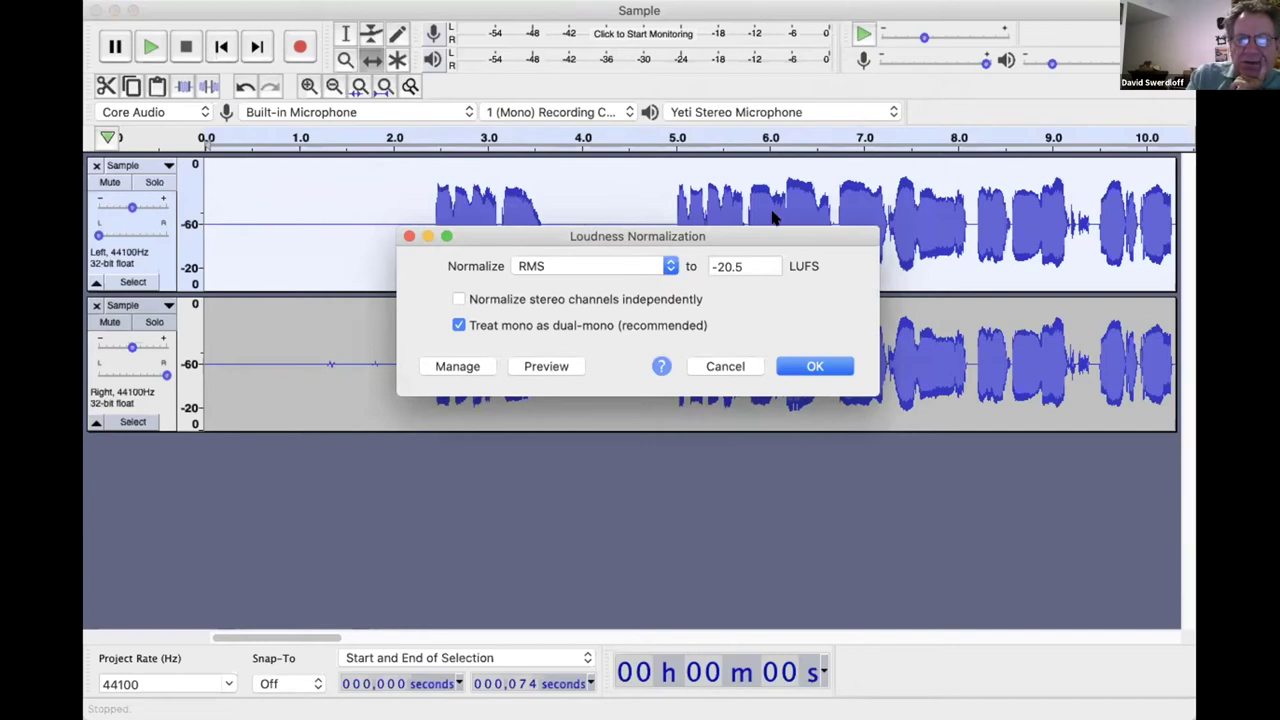
{"action": "left_click", "coordinate": [594, 264]}
{"action": "left_click", "coordinate": [595, 265]}
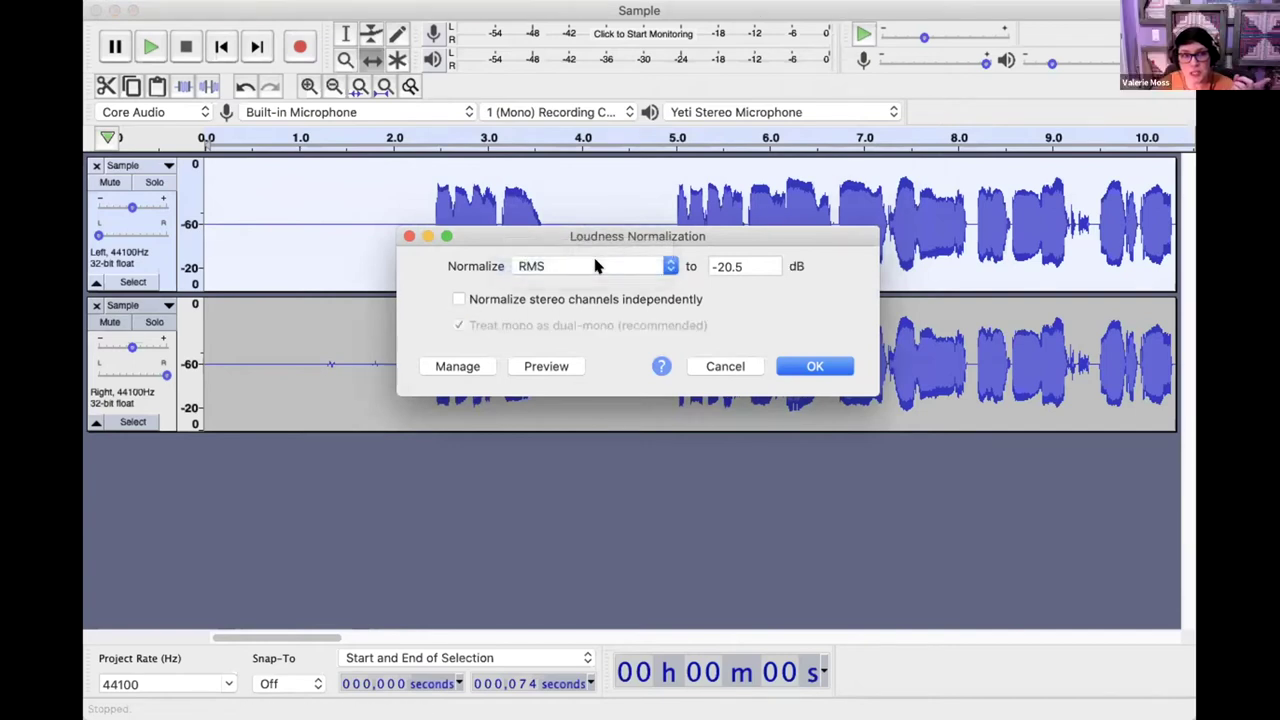
{"action": "left_click", "coordinate": [595, 265]}
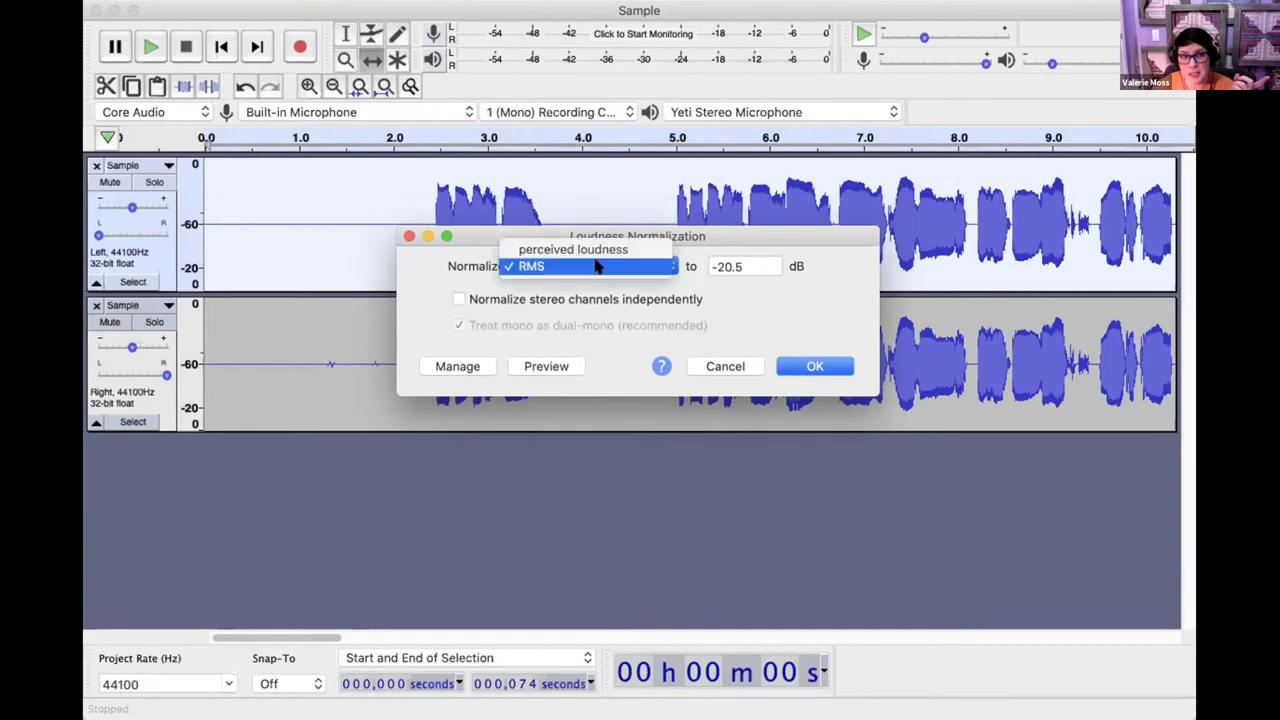
{"action": "left_click", "coordinate": [595, 265]}
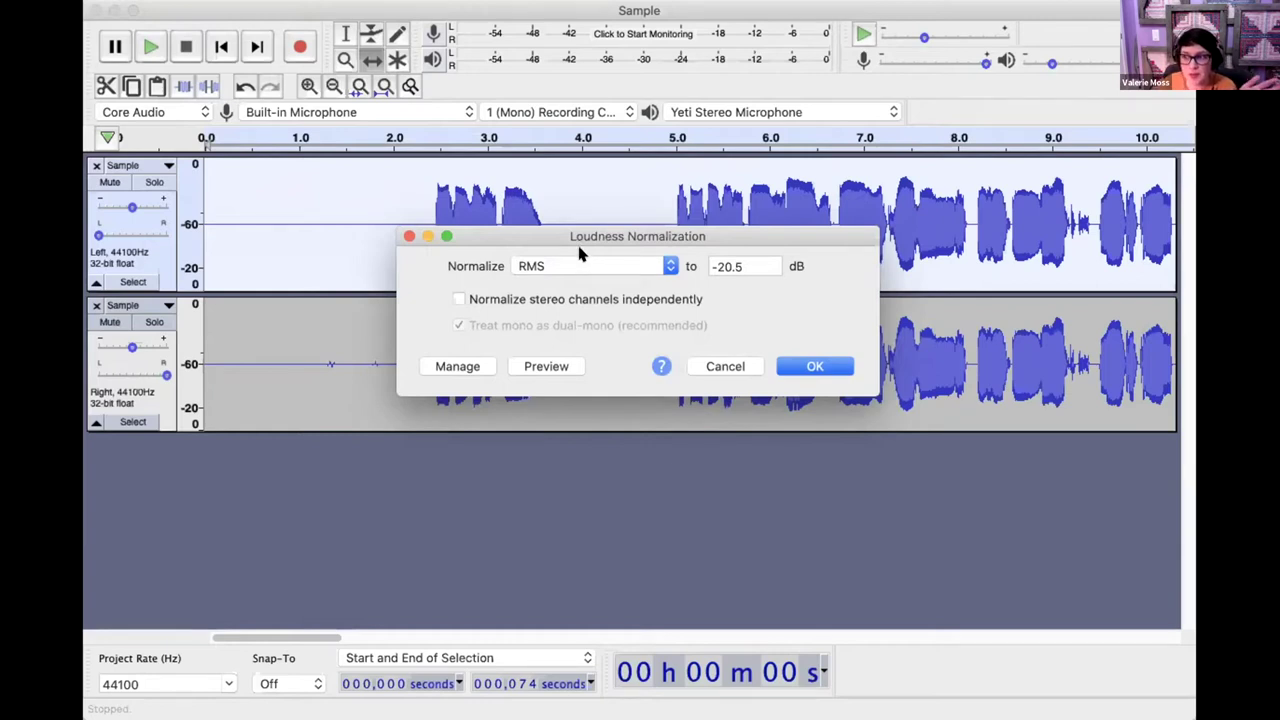
{"action": "left_click", "coordinate": [810, 368]}
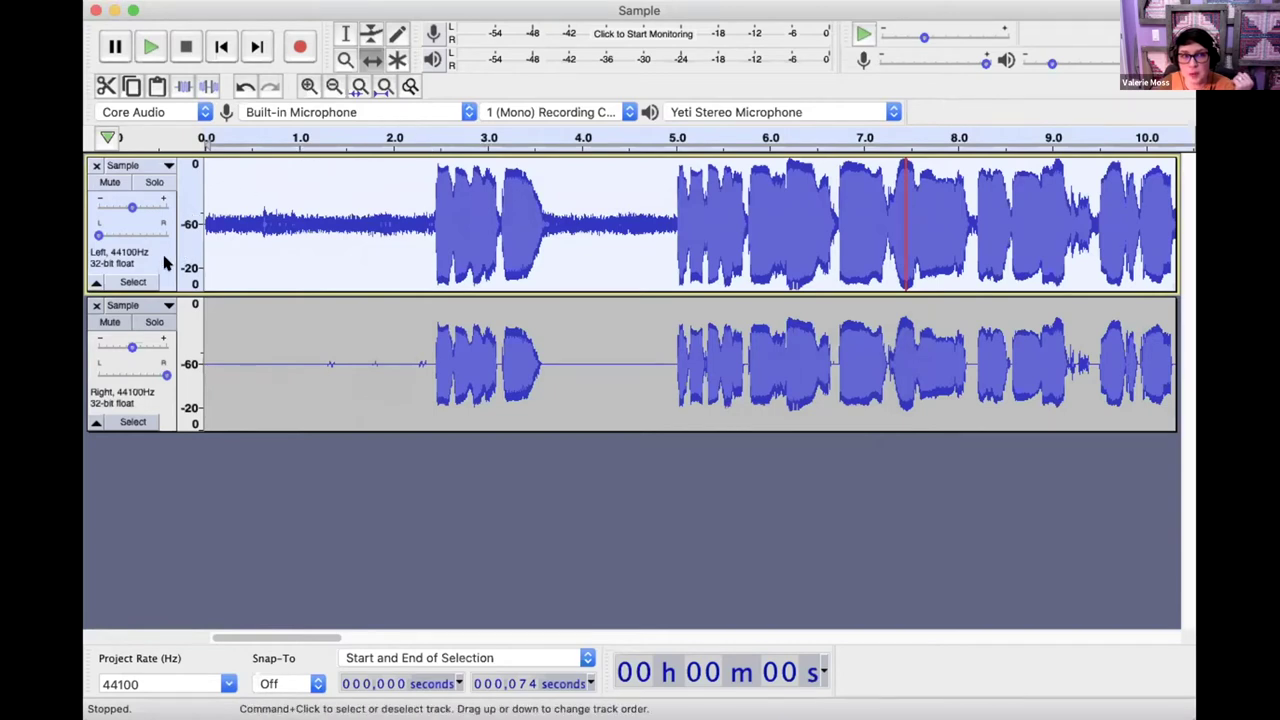
Step: Run ACX Check on the normalized left-channel track, review the peak, RMS and noise floor levels, and close the report
{"action": "left_click", "coordinate": [365, 2]}
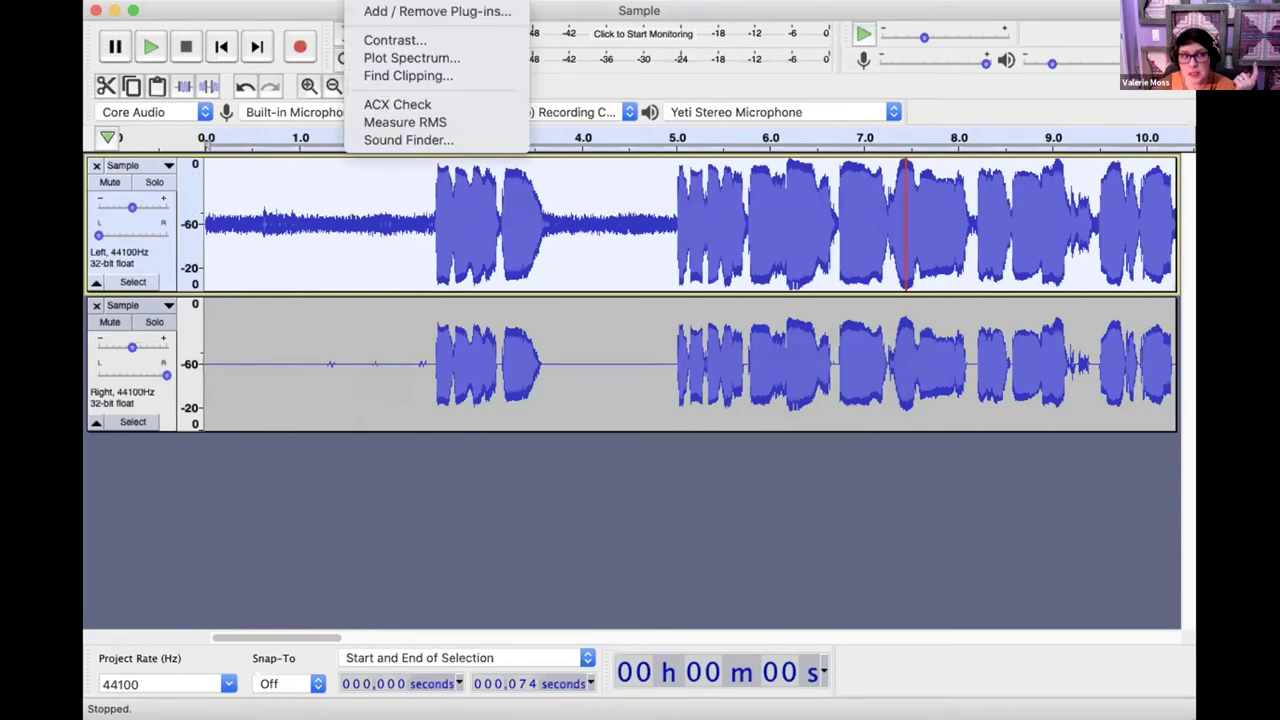
{"action": "left_click", "coordinate": [449, 100]}
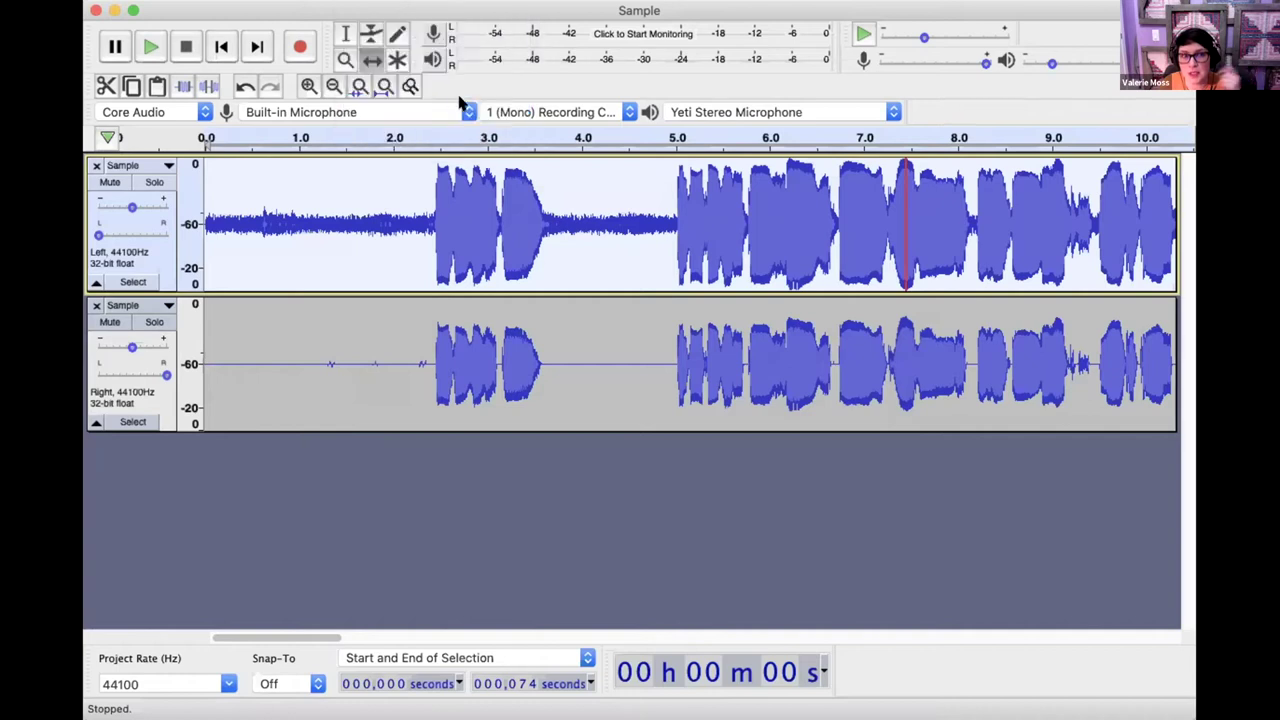
{"action": "left_click_drag", "start_coordinate": [857, 270], "coordinate": [760, 90]}
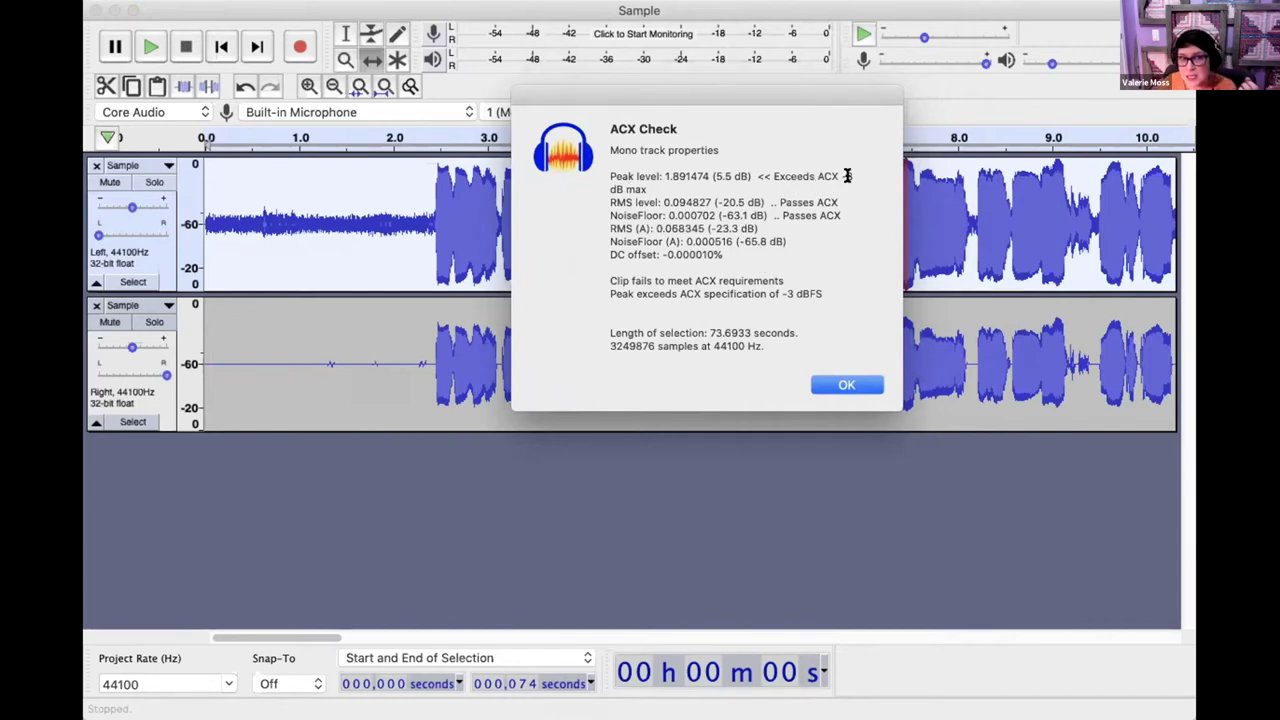
{"action": "left_click", "coordinate": [838, 383]}
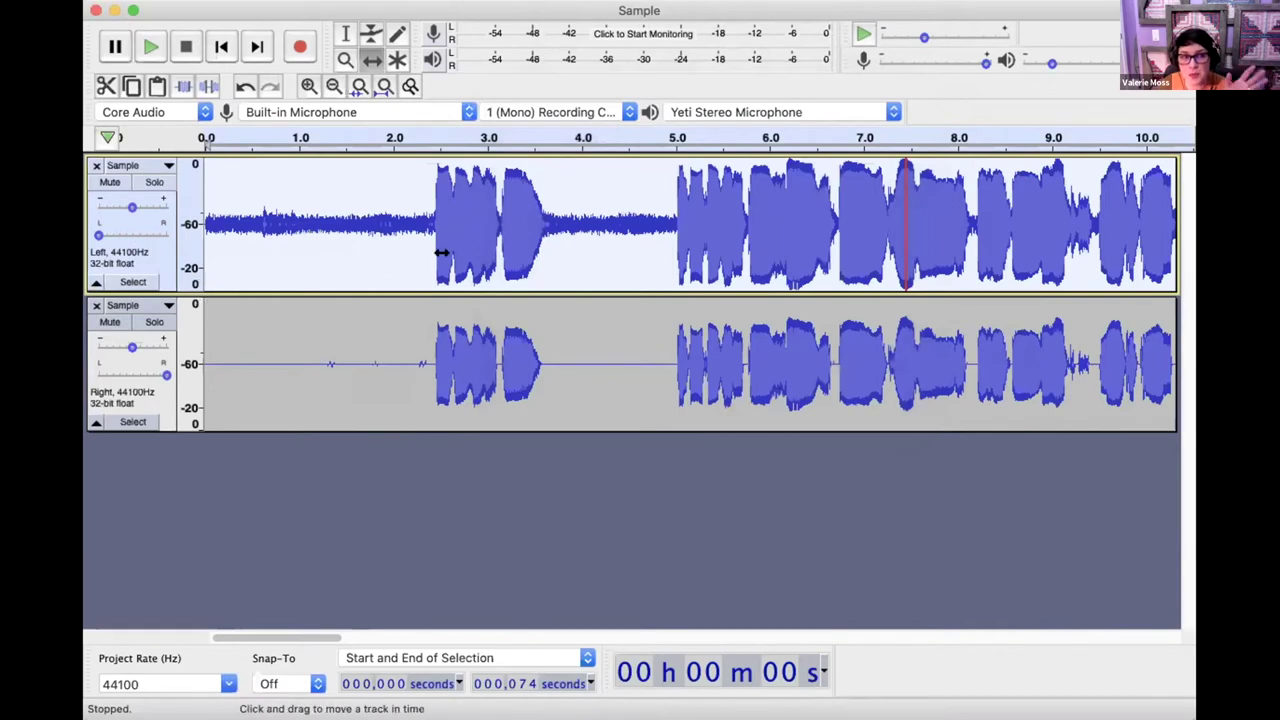
Step: With the Selection Tool active and the entire left-channel track selected, apply a Soft Limit Limiter at -4.00 dB, 10.00 ms hold, no make-up gain
{"action": "left_click", "coordinate": [346, 33]}
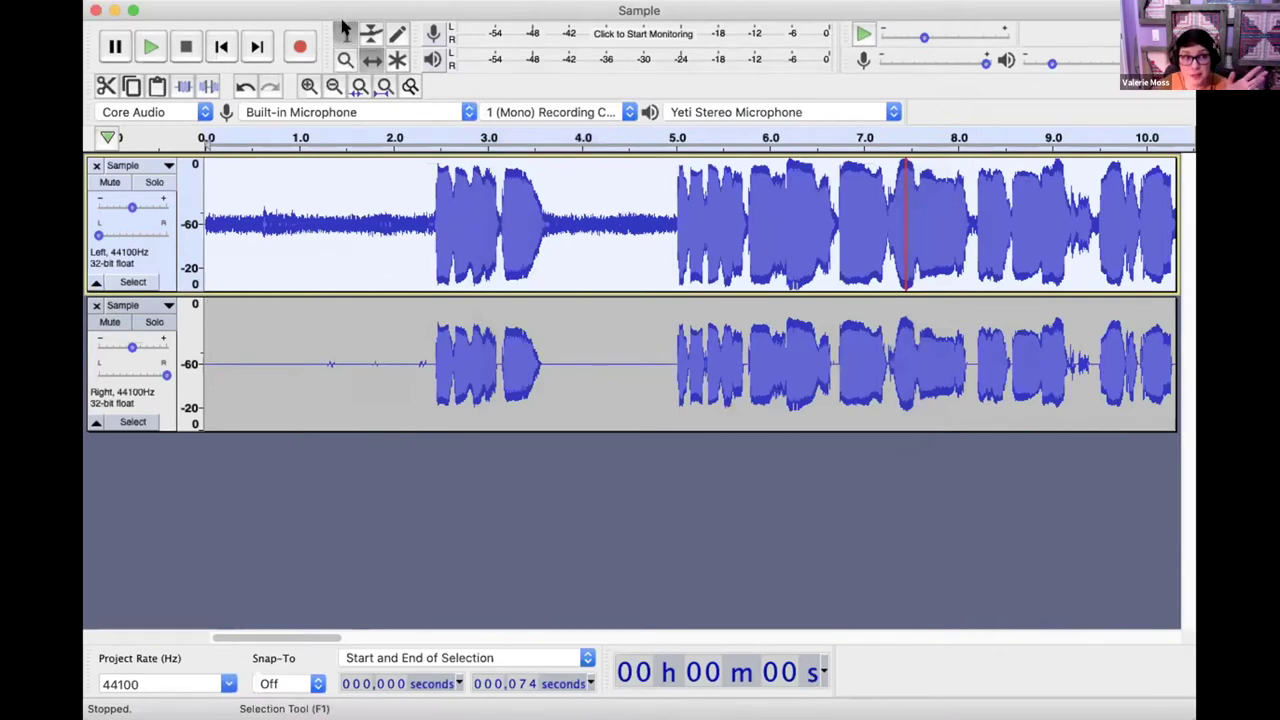
{"action": "left_click_drag", "start_coordinate": [405, 210], "coordinate": [423, 210]}
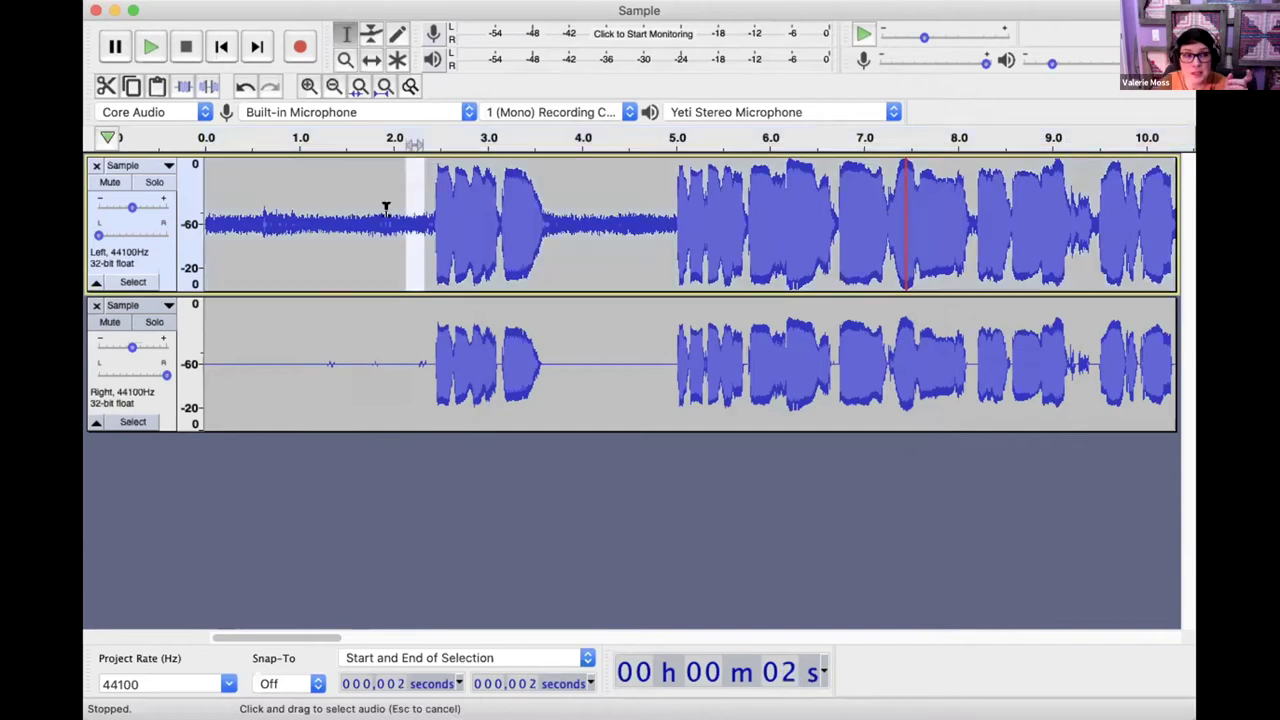
{"action": "left_click", "coordinate": [408, 88]}
{"action": "left_click", "coordinate": [146, 242]}
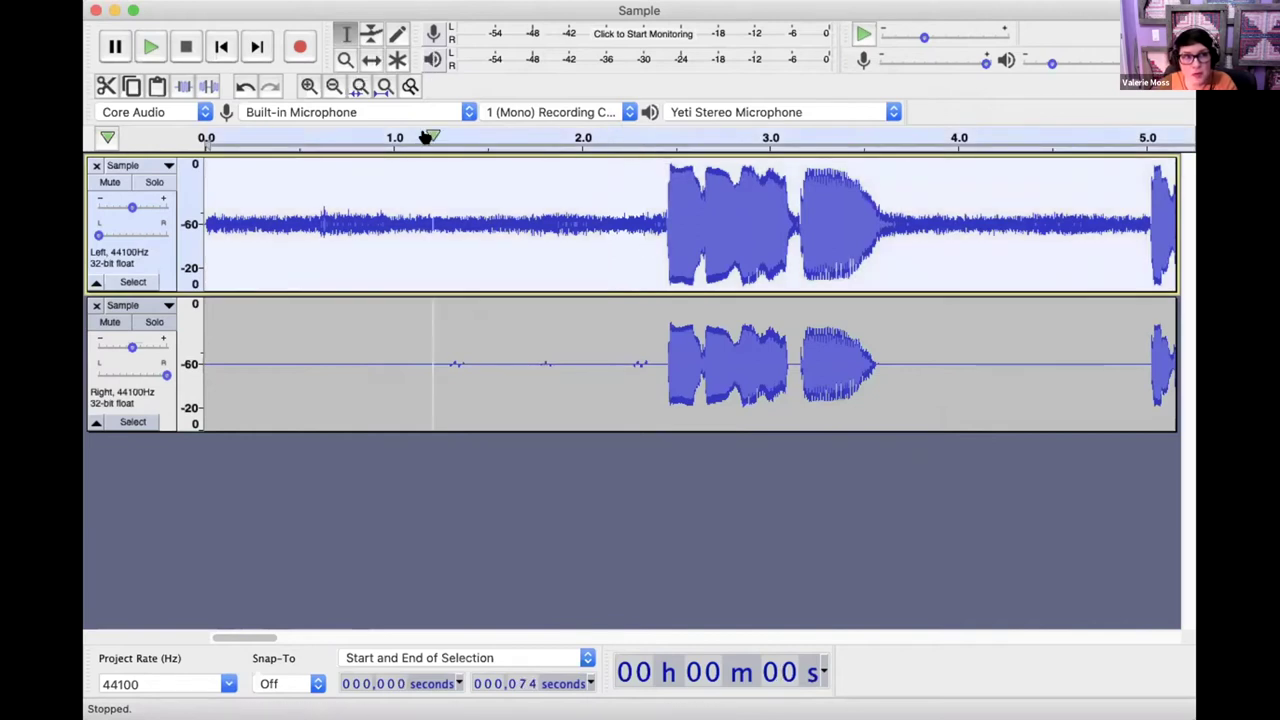
{"action": "left_click", "coordinate": [381, 86]}
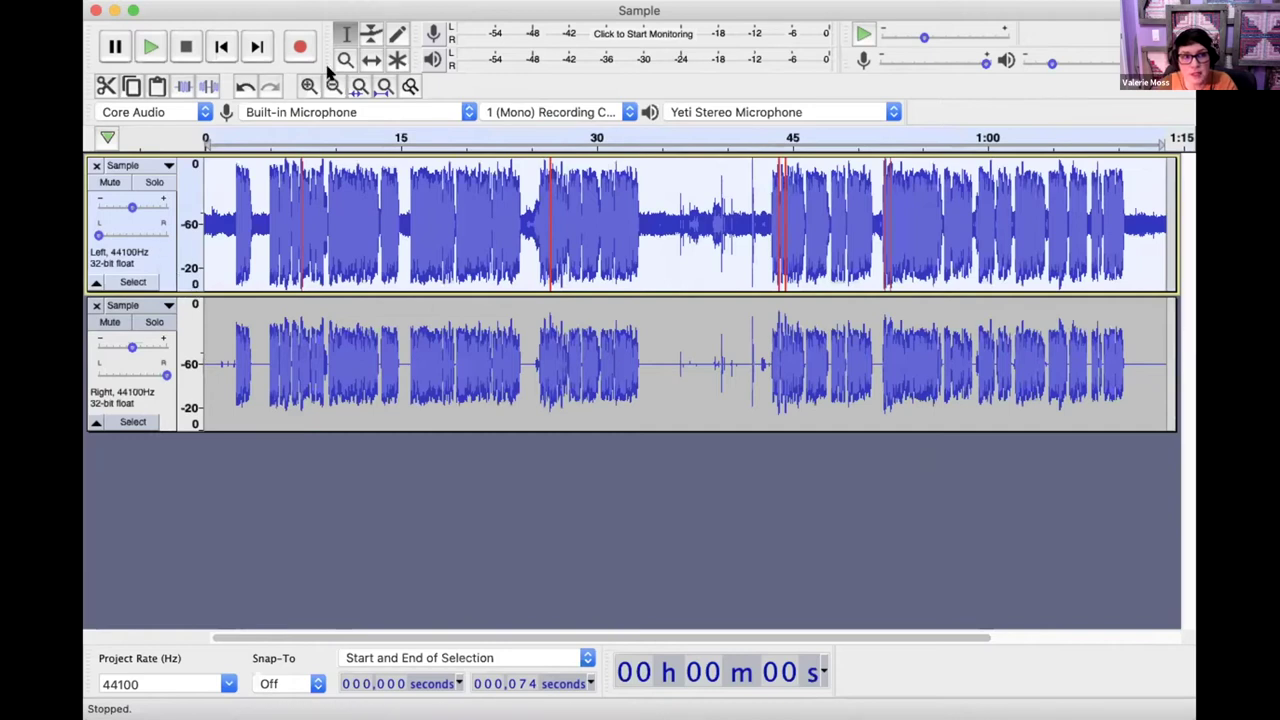
{"action": "left_click", "coordinate": [372, 0]}
{"action": "mouse_move", "coordinate": [318, 0]}
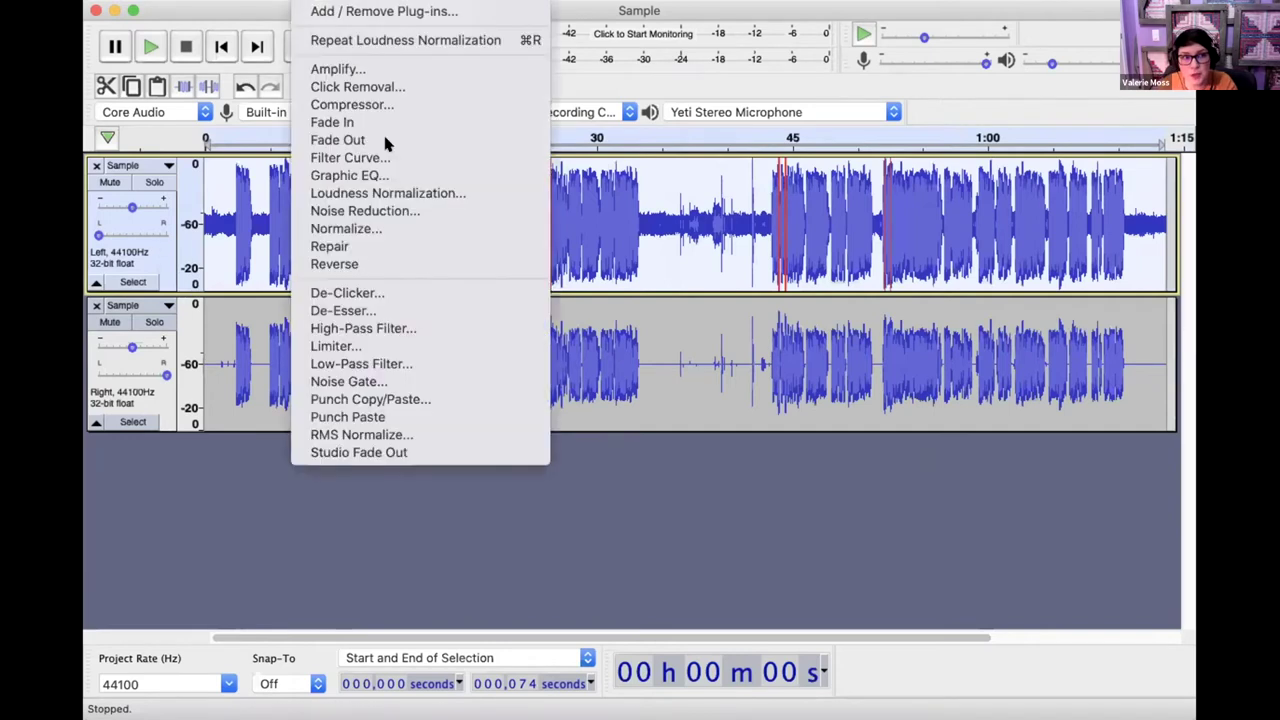
{"action": "left_click", "coordinate": [449, 346]}
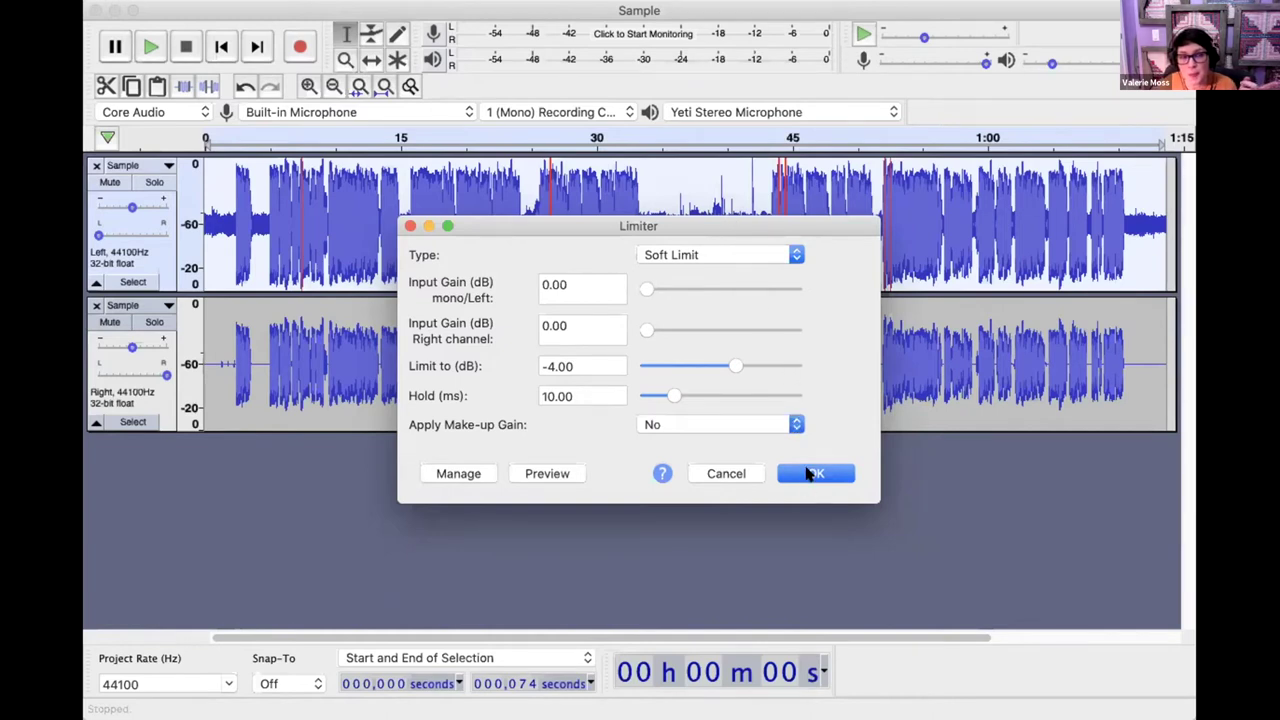
{"action": "mouse_move", "coordinate": [661, 220]}
{"action": "left_mouse_down"}
{"action": "mouse_move", "coordinate": [701, 198]}
{"action": "mouse_move", "coordinate": [667, 208]}
{"action": "left_mouse_up"}
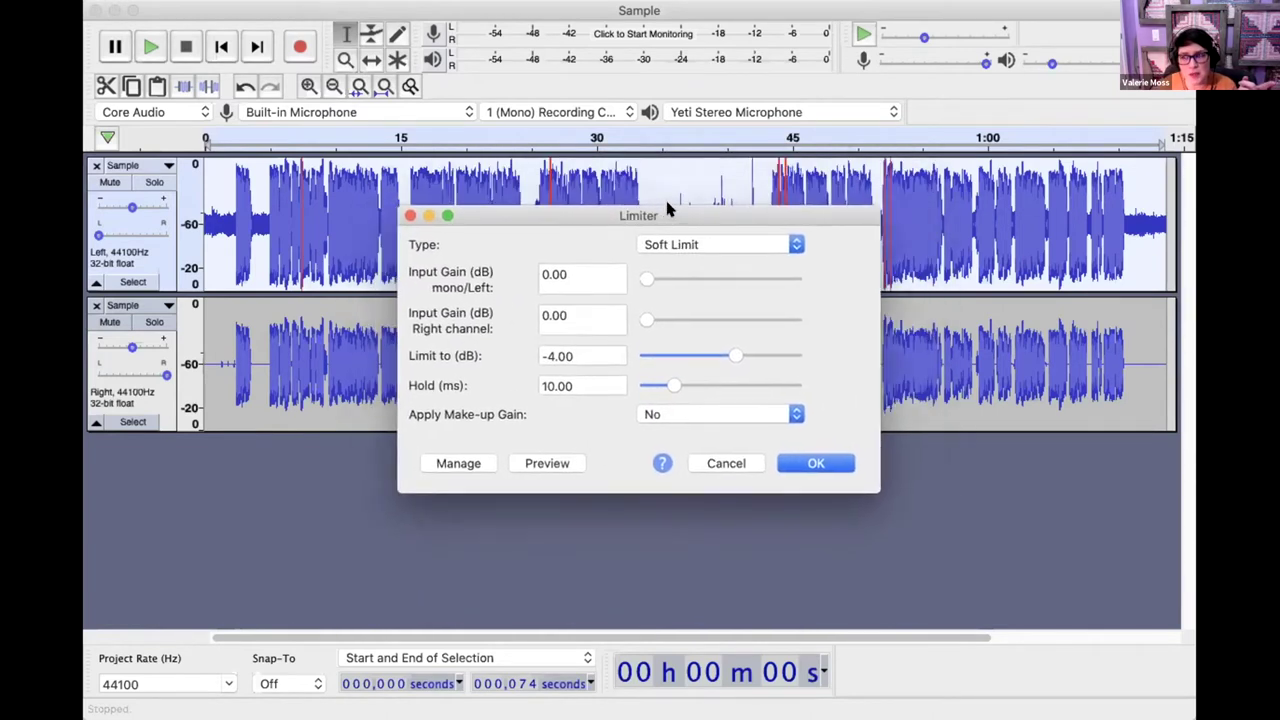
{"action": "left_click", "coordinate": [808, 460]}
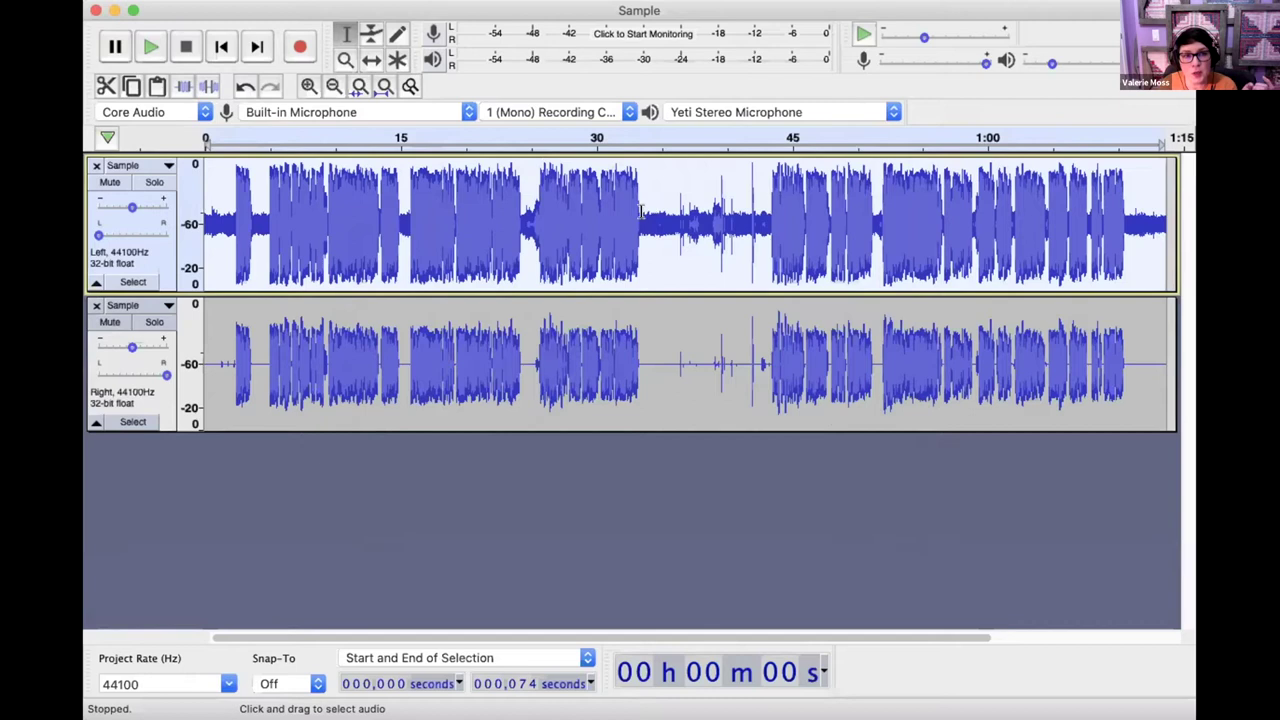
Step: Select a speech-free stretch of the left-channel track from about 35.5 to 36.1 seconds and play it back
{"action": "left_click_drag", "start_coordinate": [671, 205], "coordinate": [638, 224]}
{"action": "left_click", "coordinate": [652, 224]}
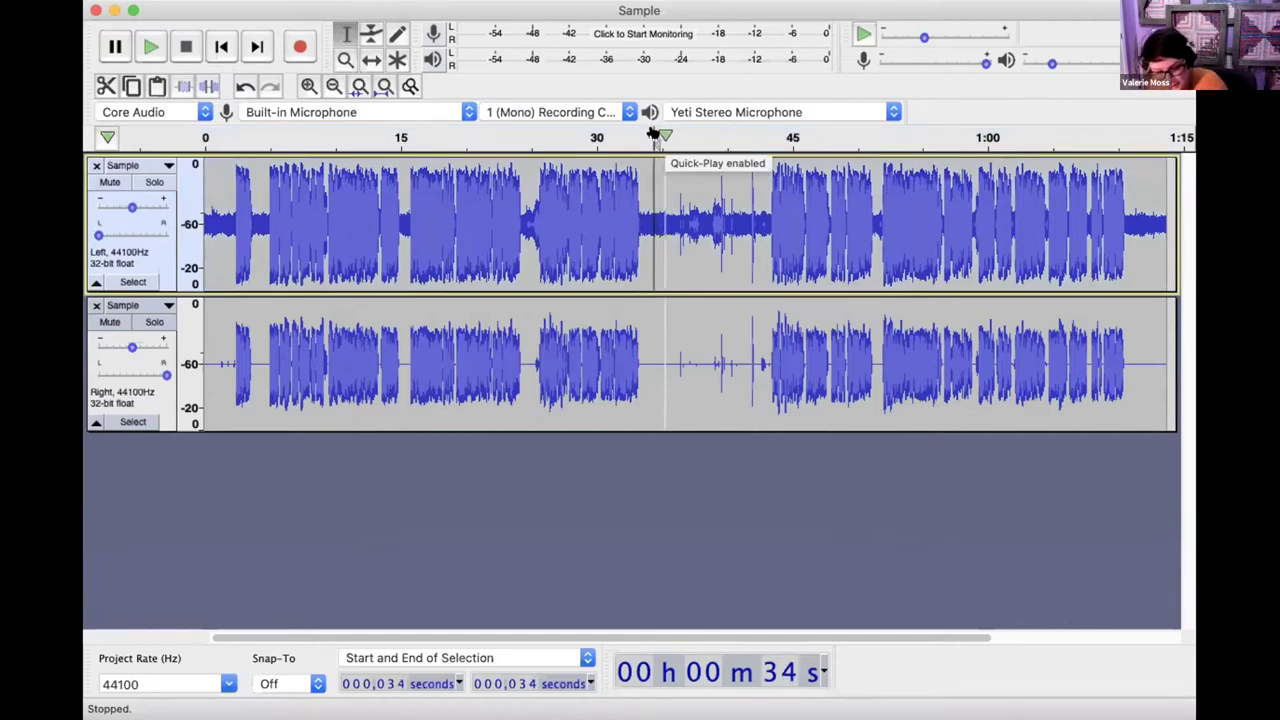
{"action": "key", "text": "super+1"}
{"action": "key", "text": "super+1"}
{"action": "key", "text": "super+1"}
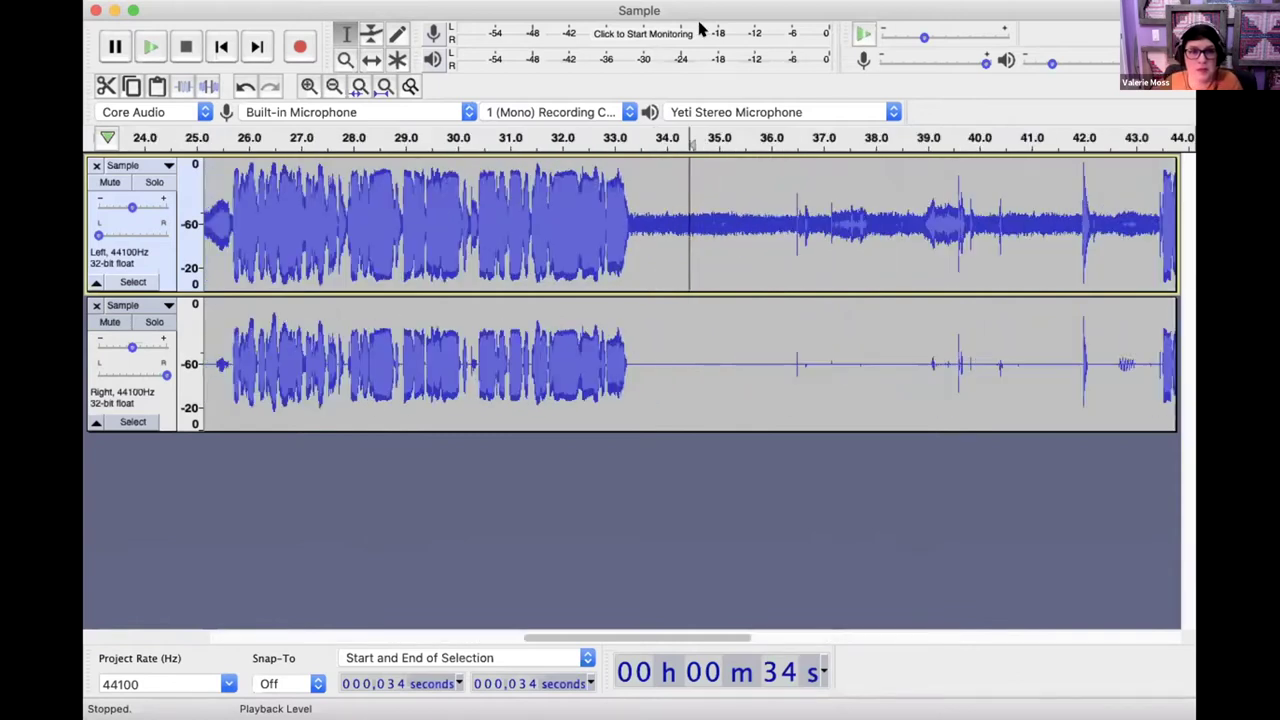
{"action": "left_click_drag", "start_coordinate": [860, 205], "coordinate": [784, 195]}
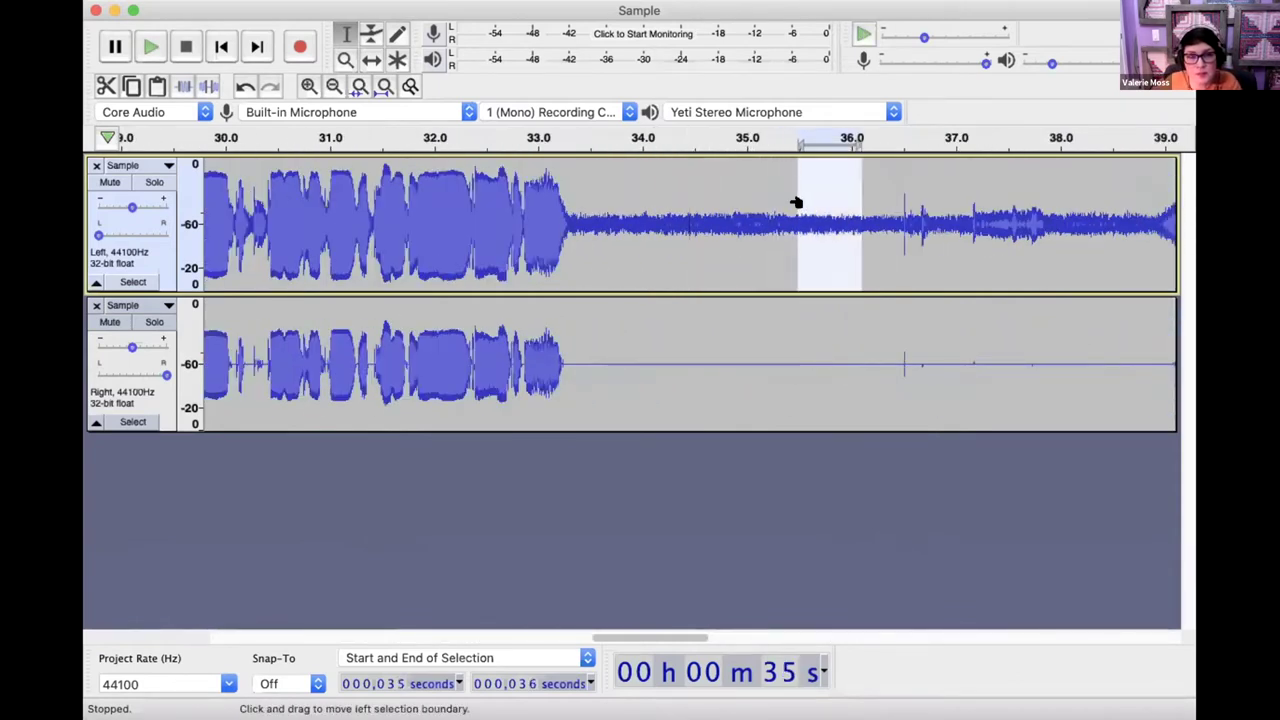
{"action": "key", "text": "space"}
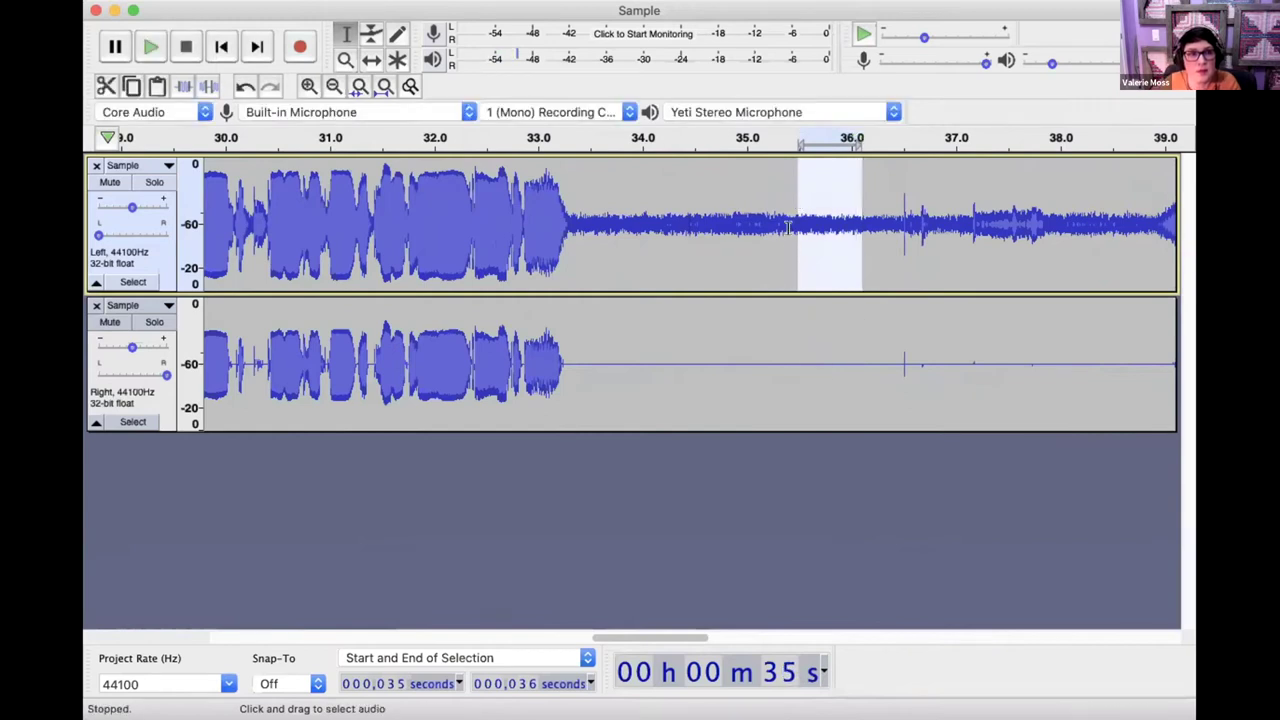
{"action": "key", "text": "space"}
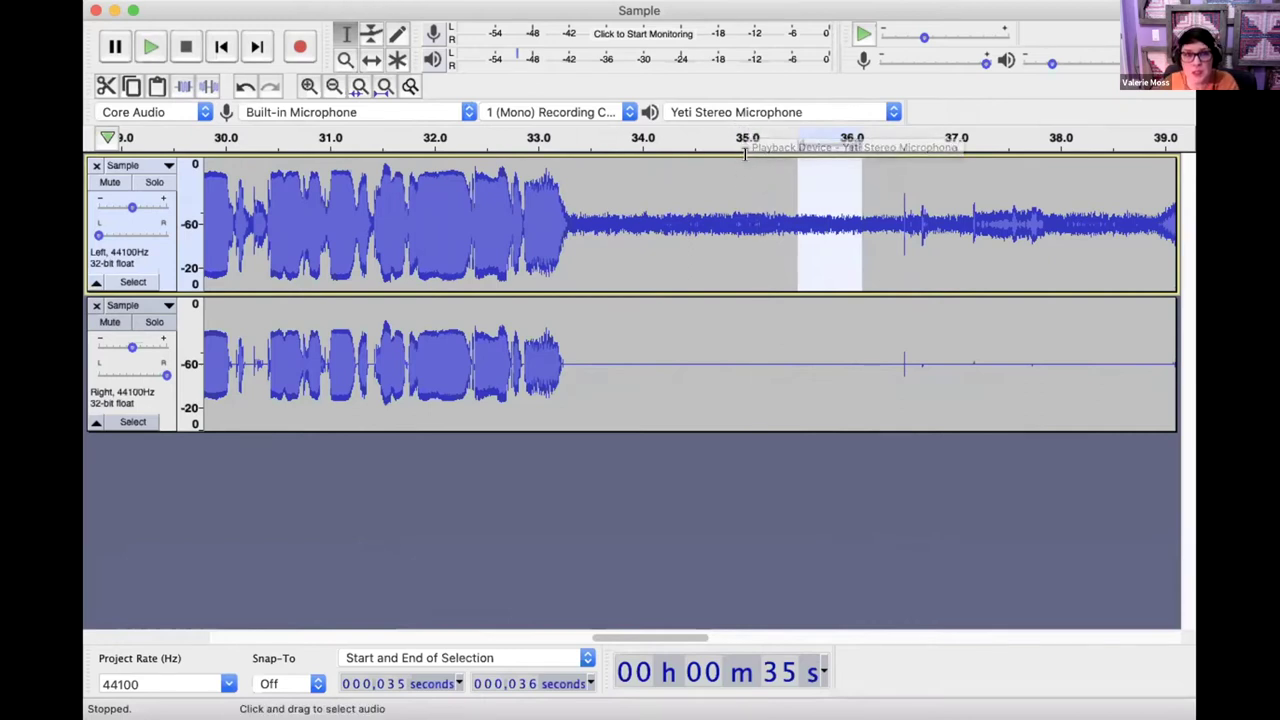
Step: Select about one second of room noise from about 35.3 to 36.4 seconds in the left-channel track and capture it as the Noise Reduction profile
{"action": "left_click_drag", "start_coordinate": [888, 215], "coordinate": [766, 236]}
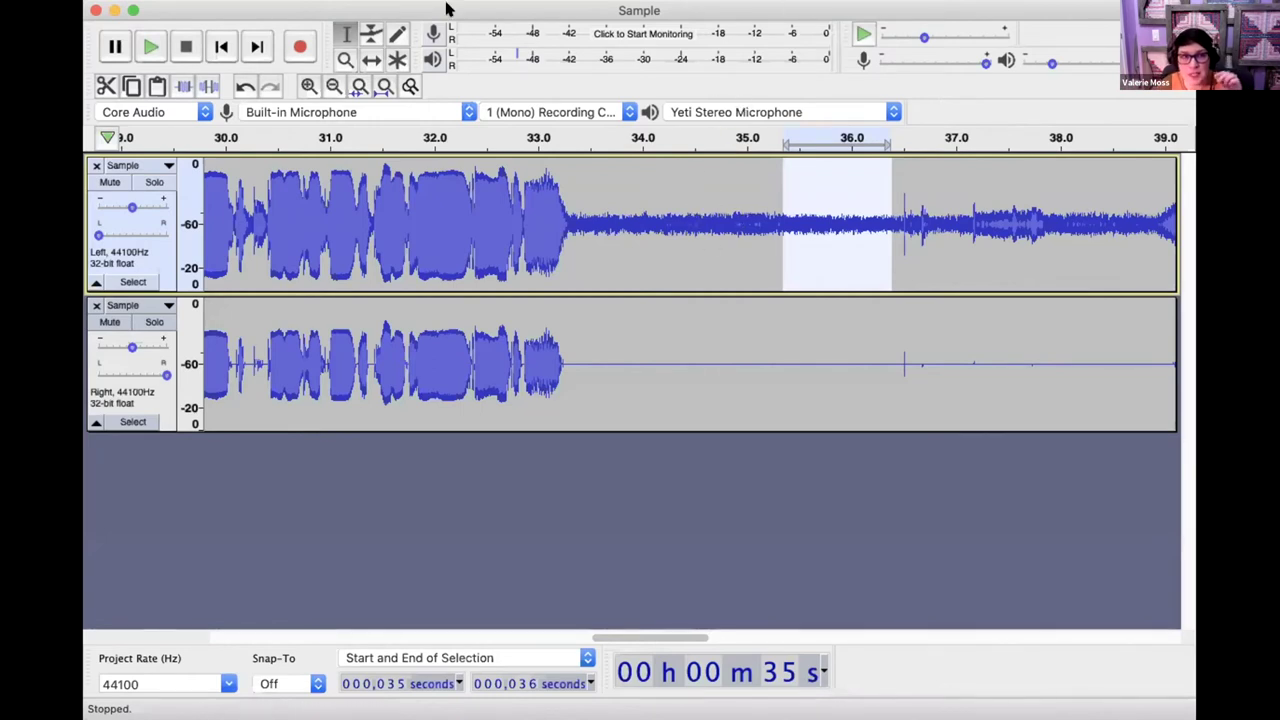
{"action": "left_click", "coordinate": [340, 2]}
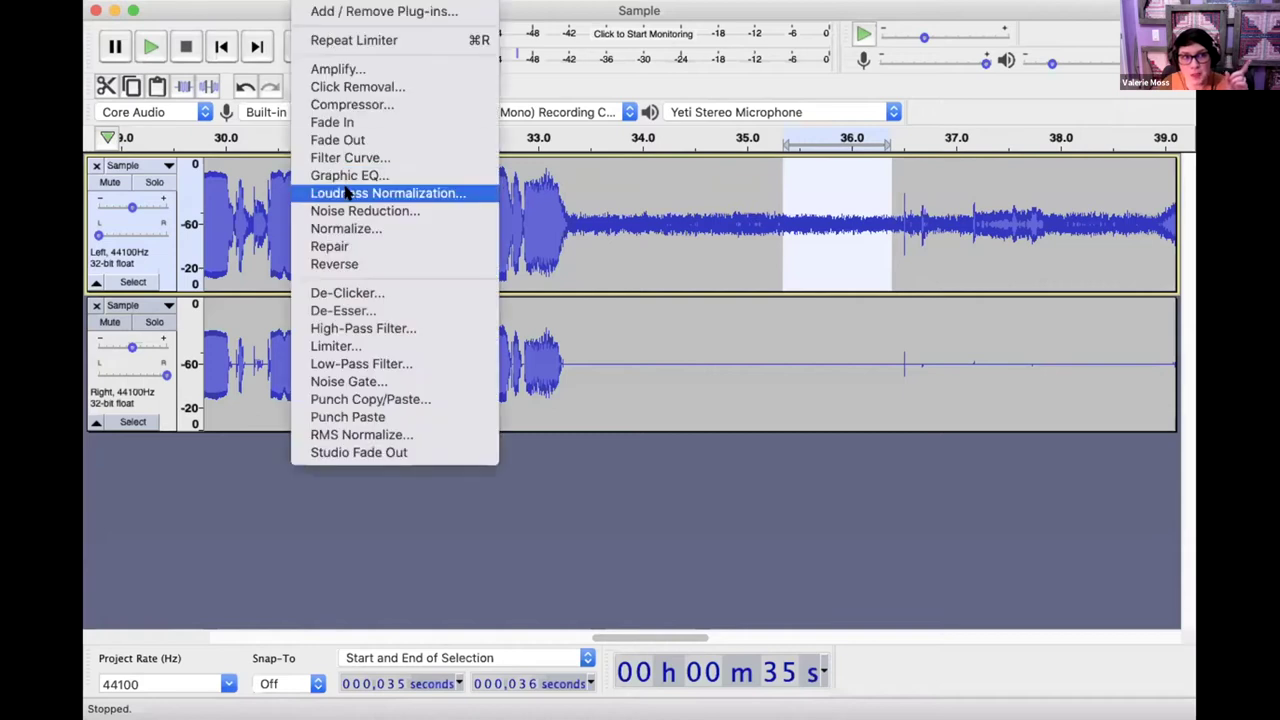
{"action": "left_click", "coordinate": [343, 210]}
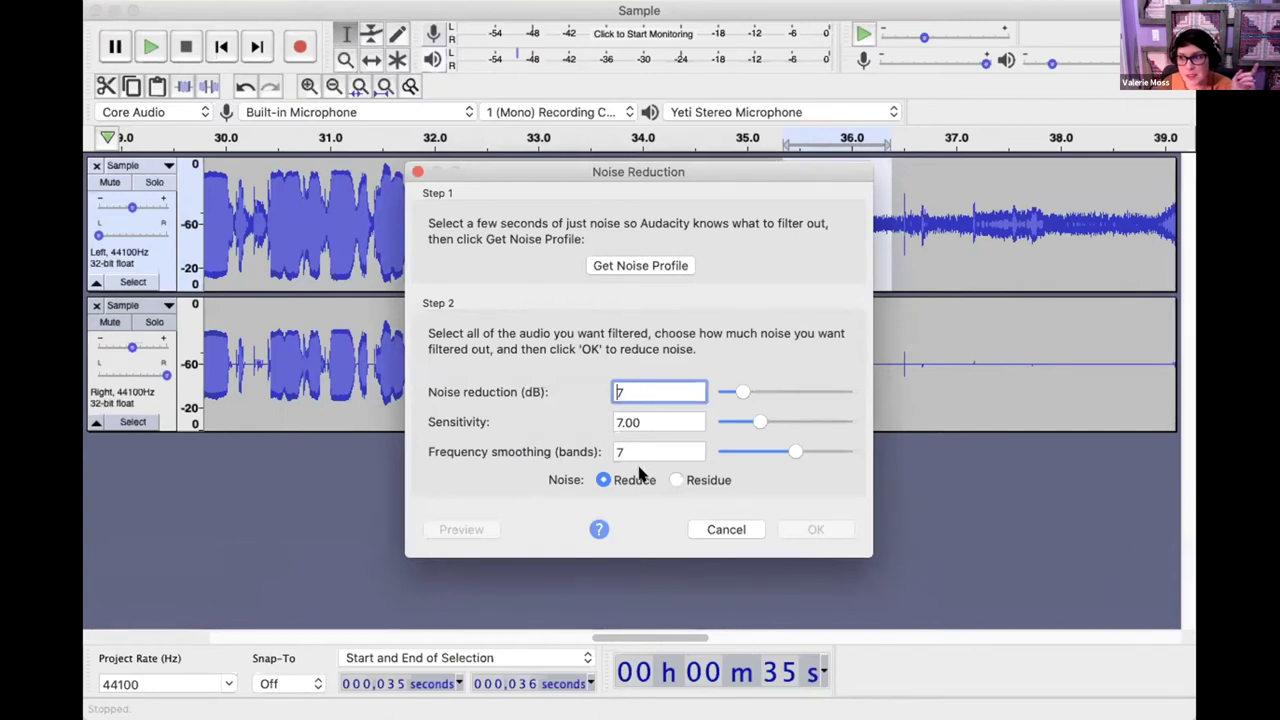
{"action": "left_click", "coordinate": [612, 265]}
Step: Apply Noise Reduction to the entire left-channel track with 7 dB reduction, sensitivity 7.00 and 7 frequency smoothing bands
{"action": "left_click", "coordinate": [152, 250]}
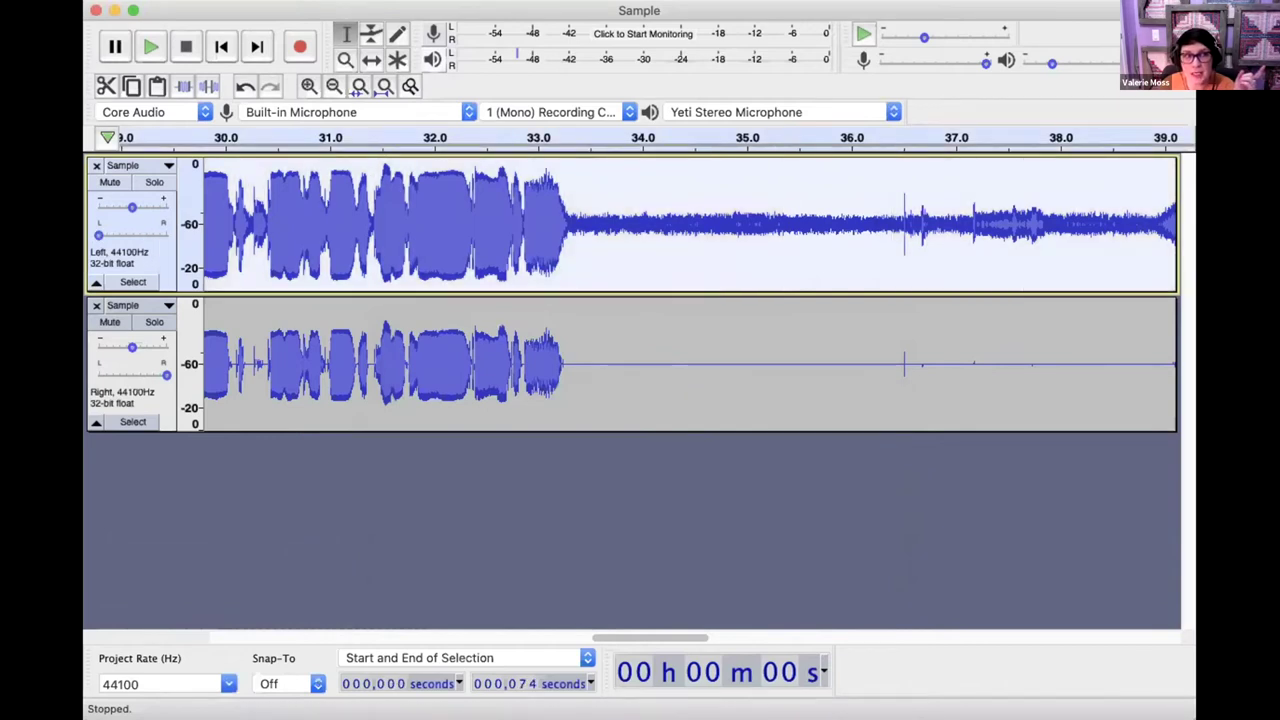
{"action": "left_click", "coordinate": [330, 1]}
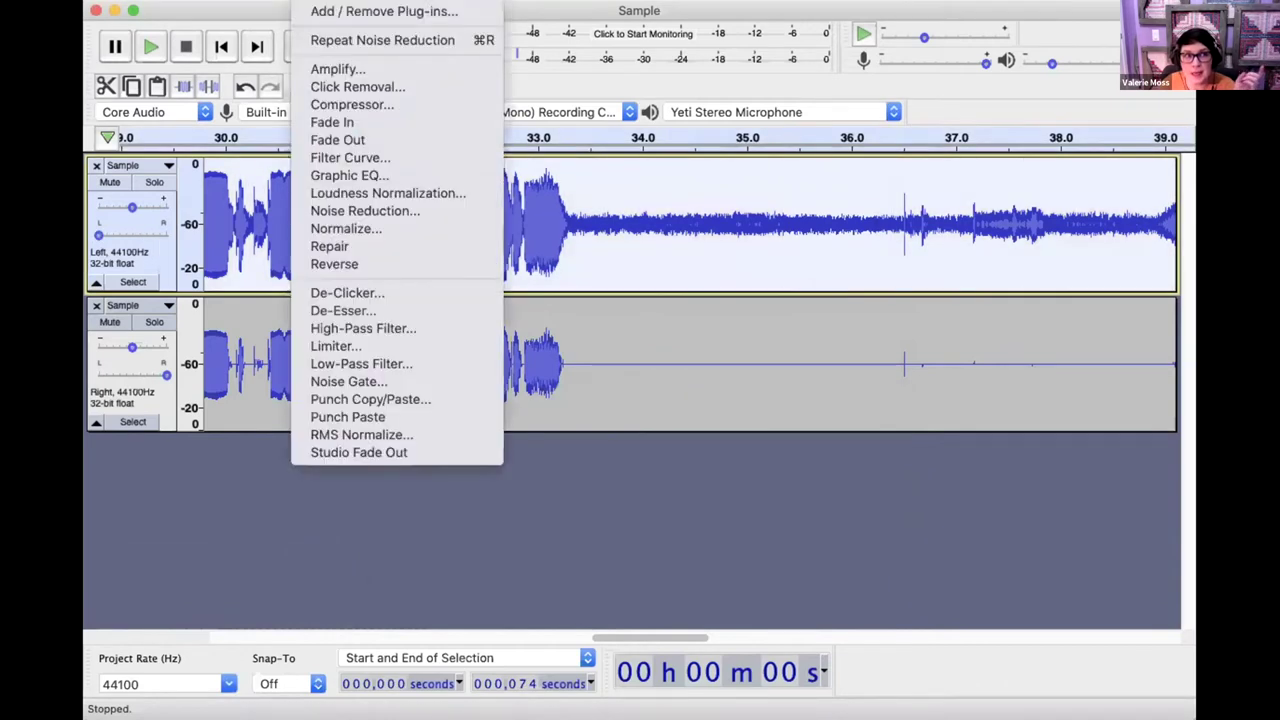
{"action": "left_click", "coordinate": [390, 209]}
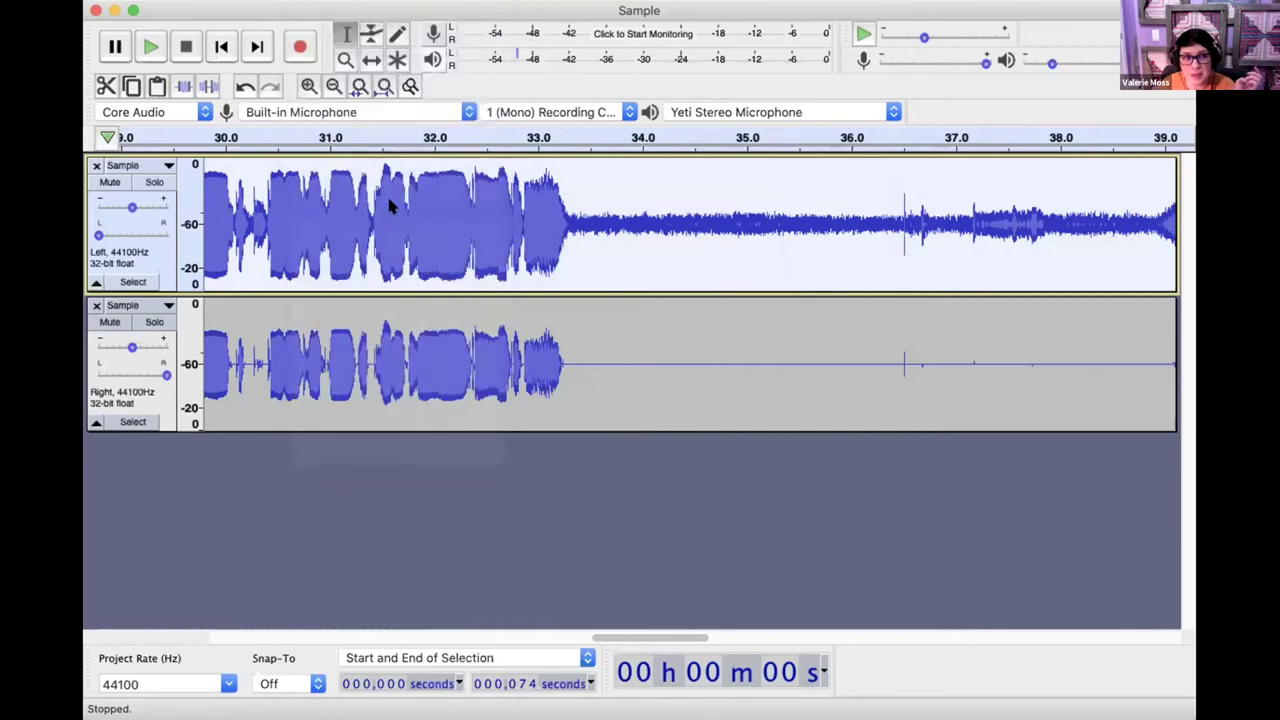
{"action": "left_click", "coordinate": [808, 526]}
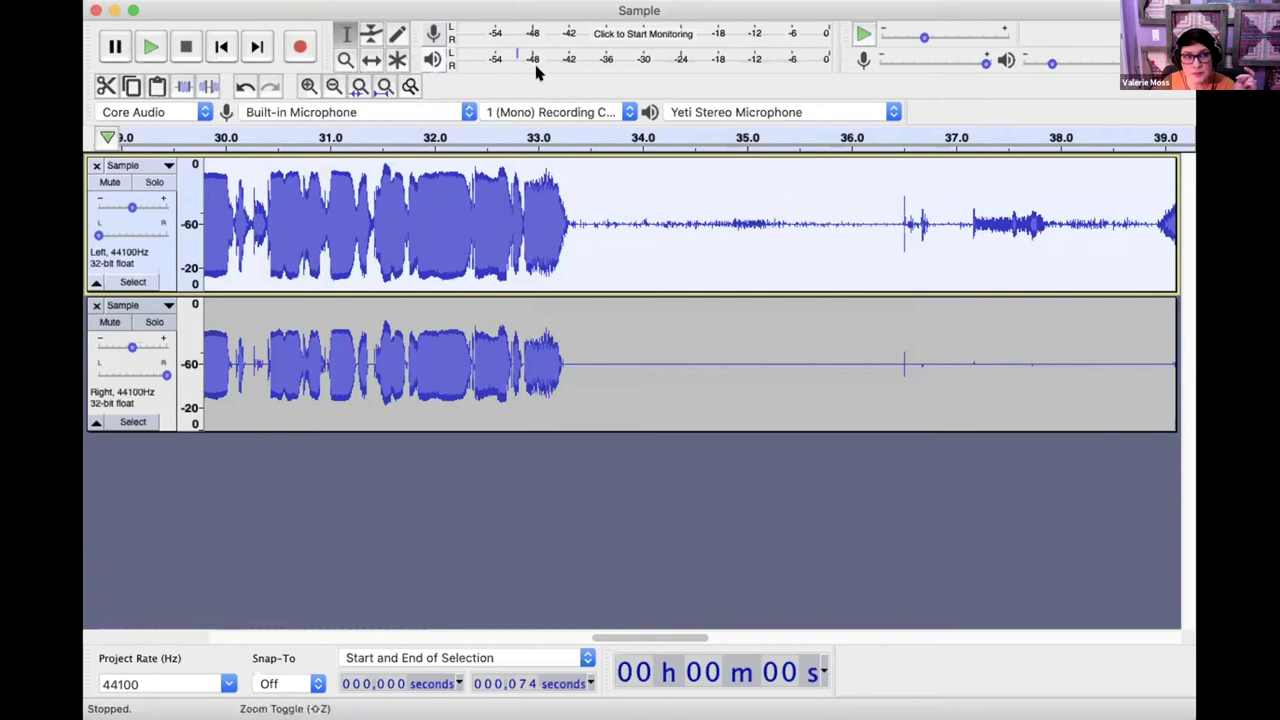
Step: Run ACX Check on the full noise-reduced left-channel track, review its levels and close the report
{"action": "left_click", "coordinate": [385, 87]}
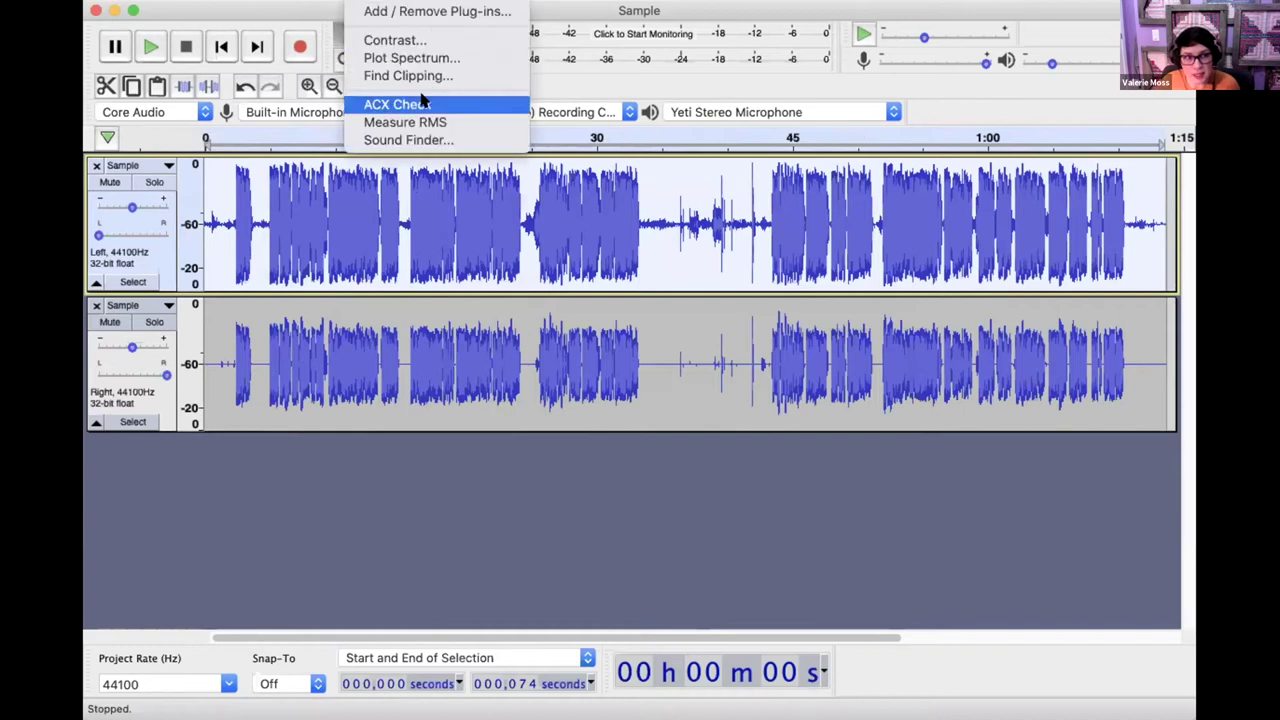
{"action": "left_click", "coordinate": [425, 103]}
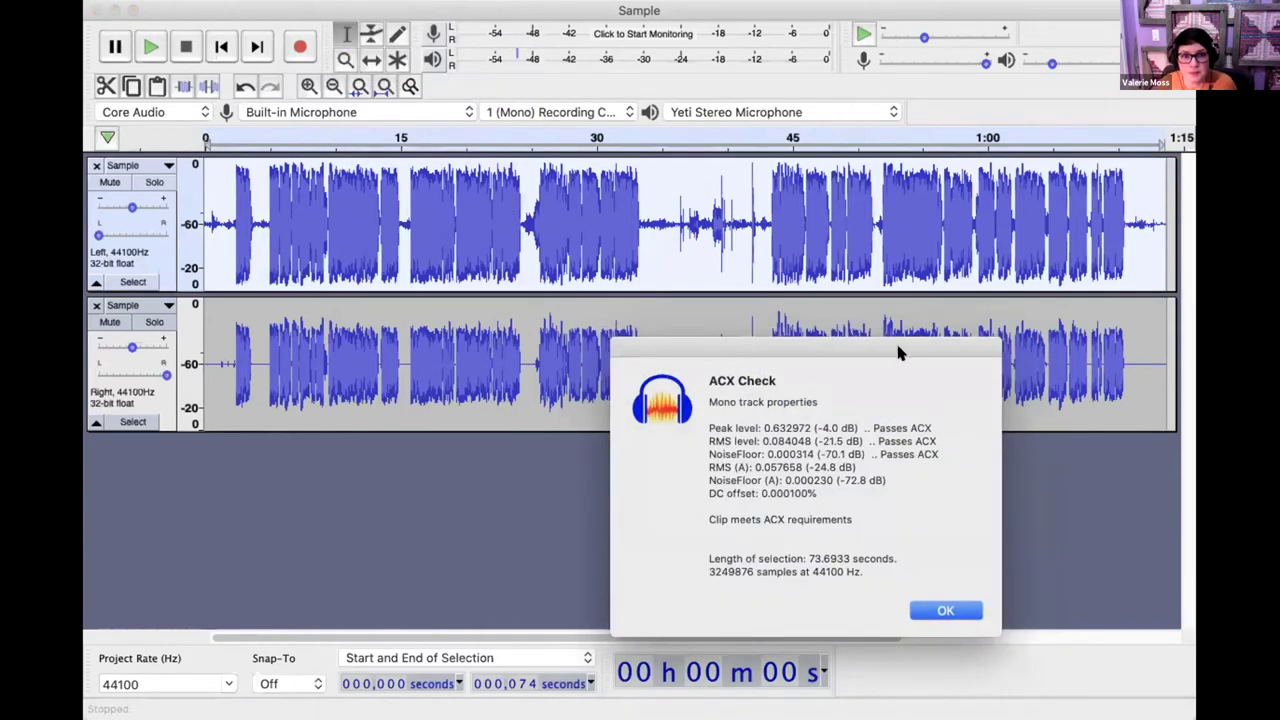
{"action": "left_click_drag", "start_coordinate": [897, 351], "coordinate": [893, 146]}
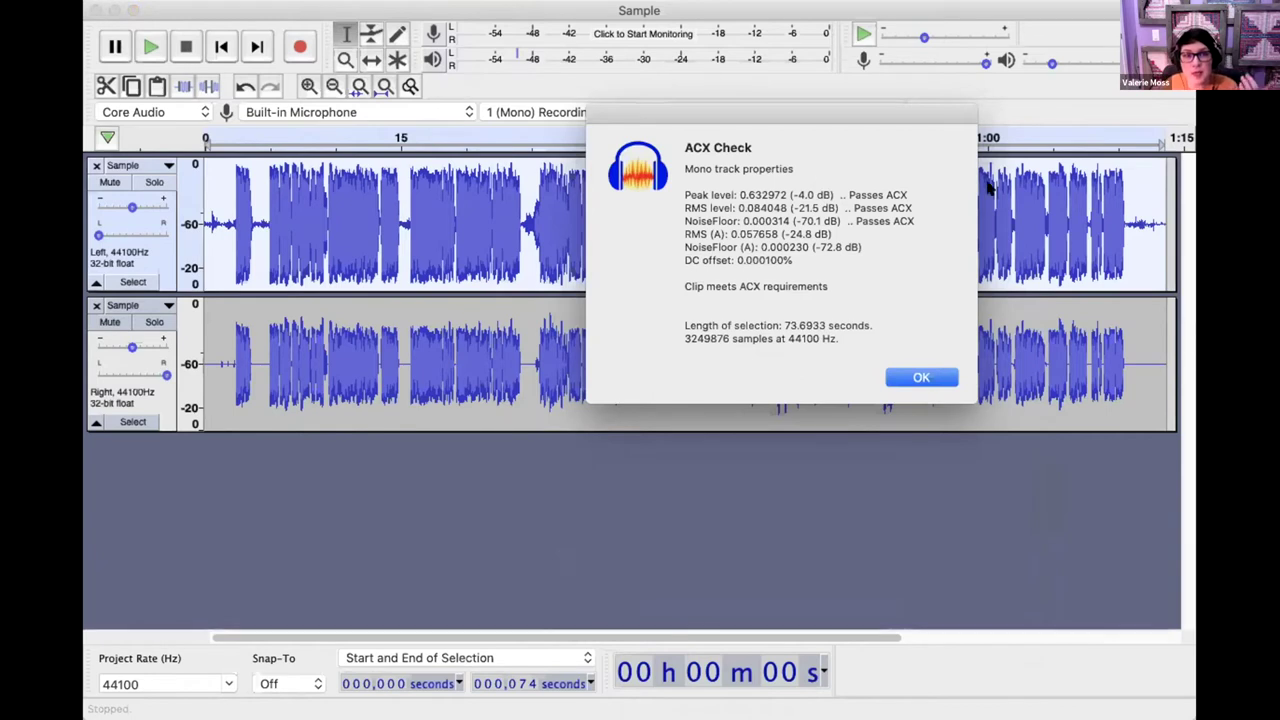
{"action": "left_click", "coordinate": [922, 376]}
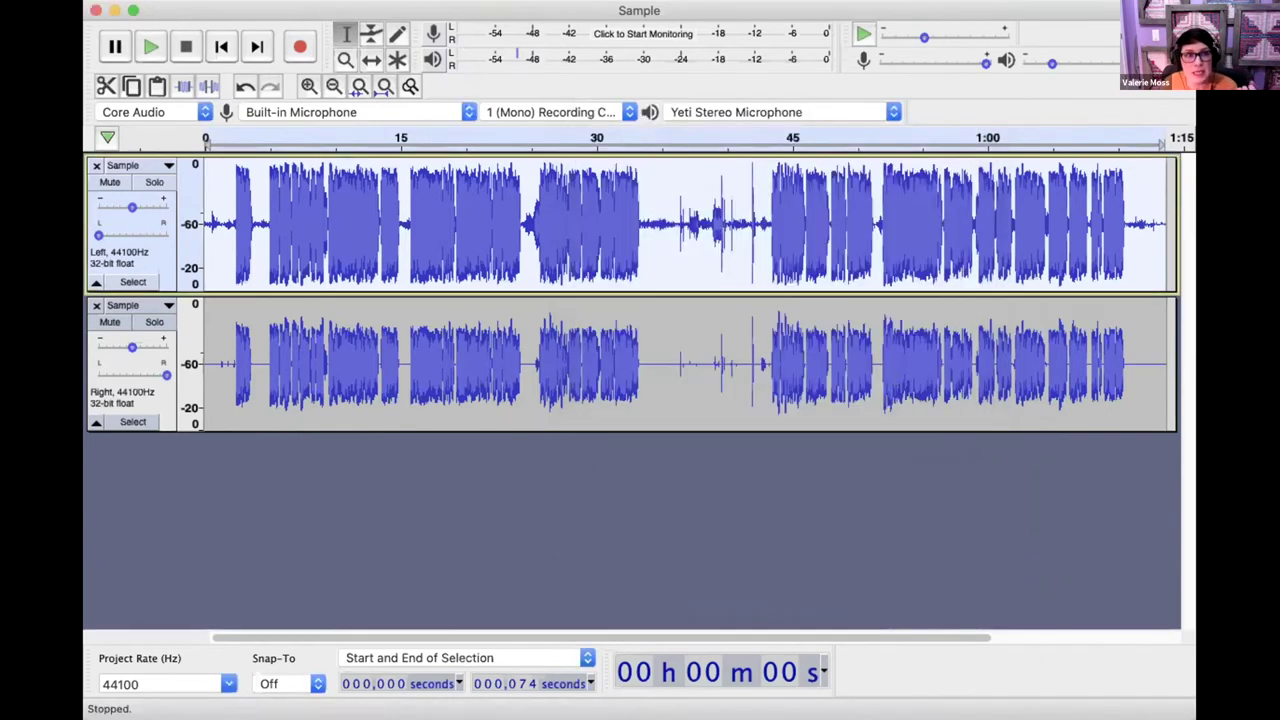
Step: Open the RMS Normalize effect to review its target level and stereo channel options, and close it without applying
{"action": "left_click", "coordinate": [310, 0]}
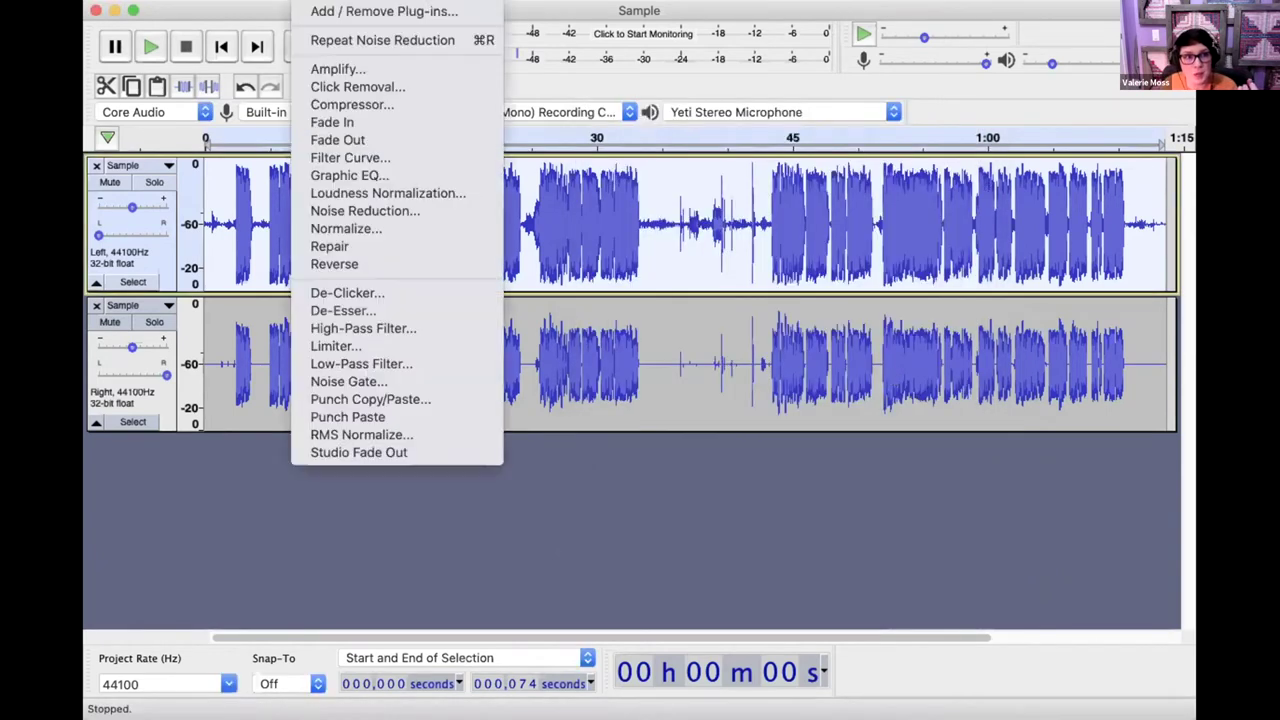
{"action": "left_click", "coordinate": [418, 433]}
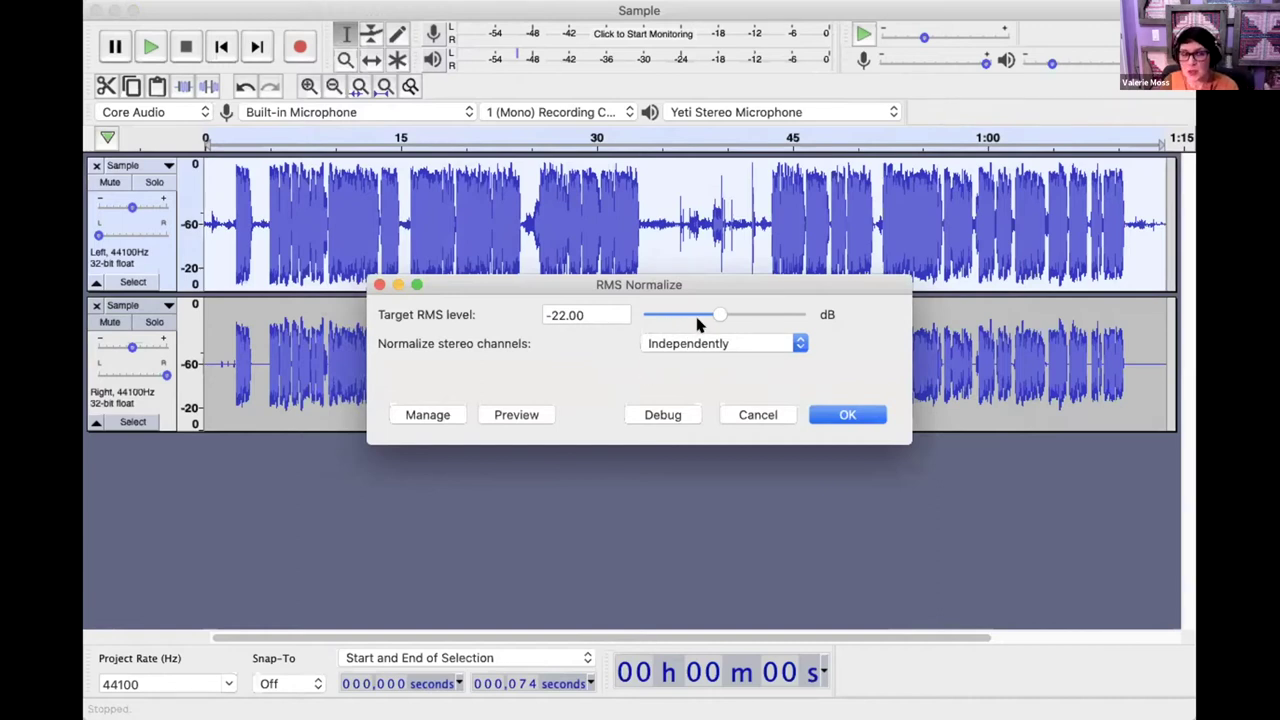
{"action": "left_click", "coordinate": [765, 413]}
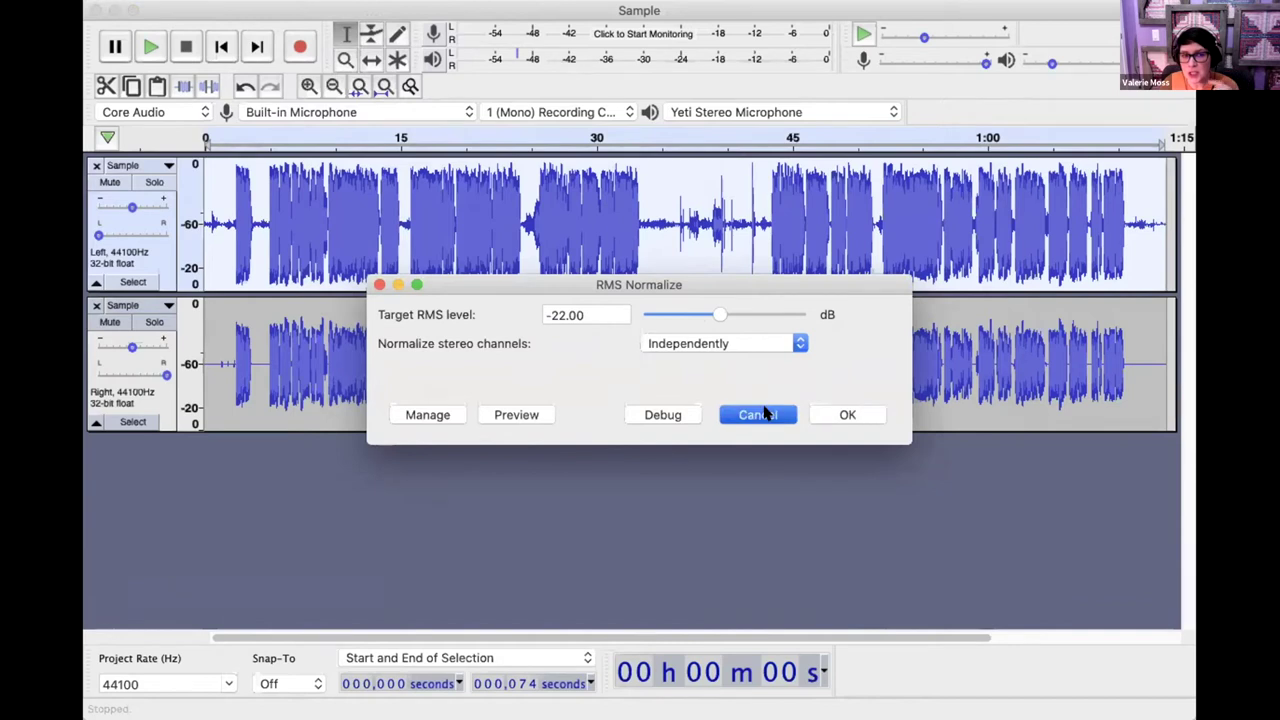
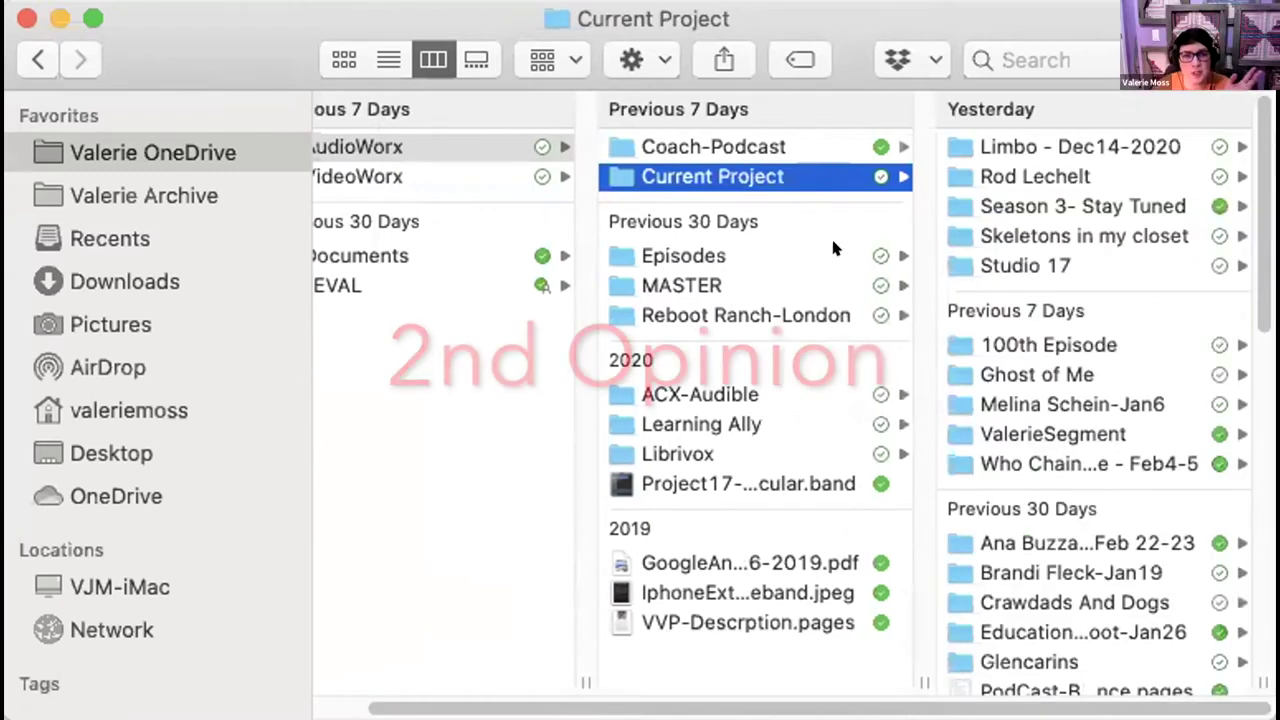
Step: Switch to Finder, go through AudioWorx, ACX-Audible and Offers to the Omerta folder, and enlarge the window
{"action": "left_click", "coordinate": [408, 172]}
{"action": "left_click", "coordinate": [408, 147]}
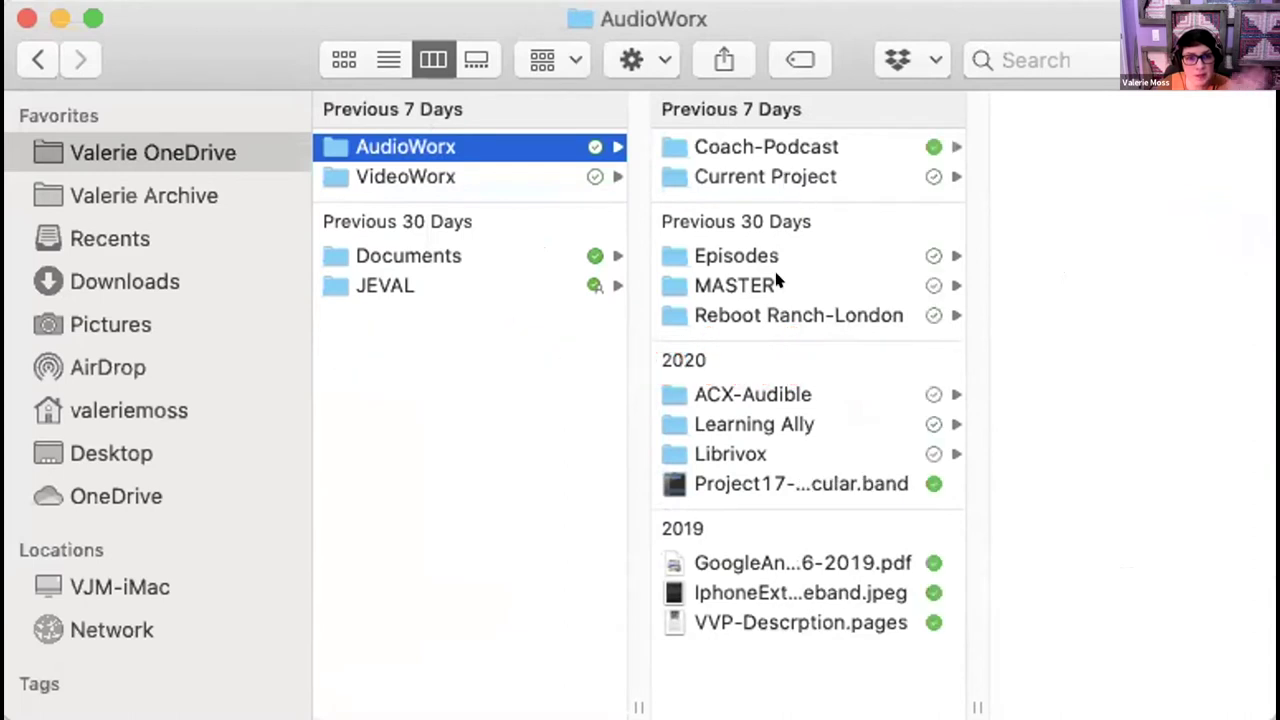
{"action": "left_click", "coordinate": [778, 392]}
{"action": "left_click", "coordinate": [992, 170]}
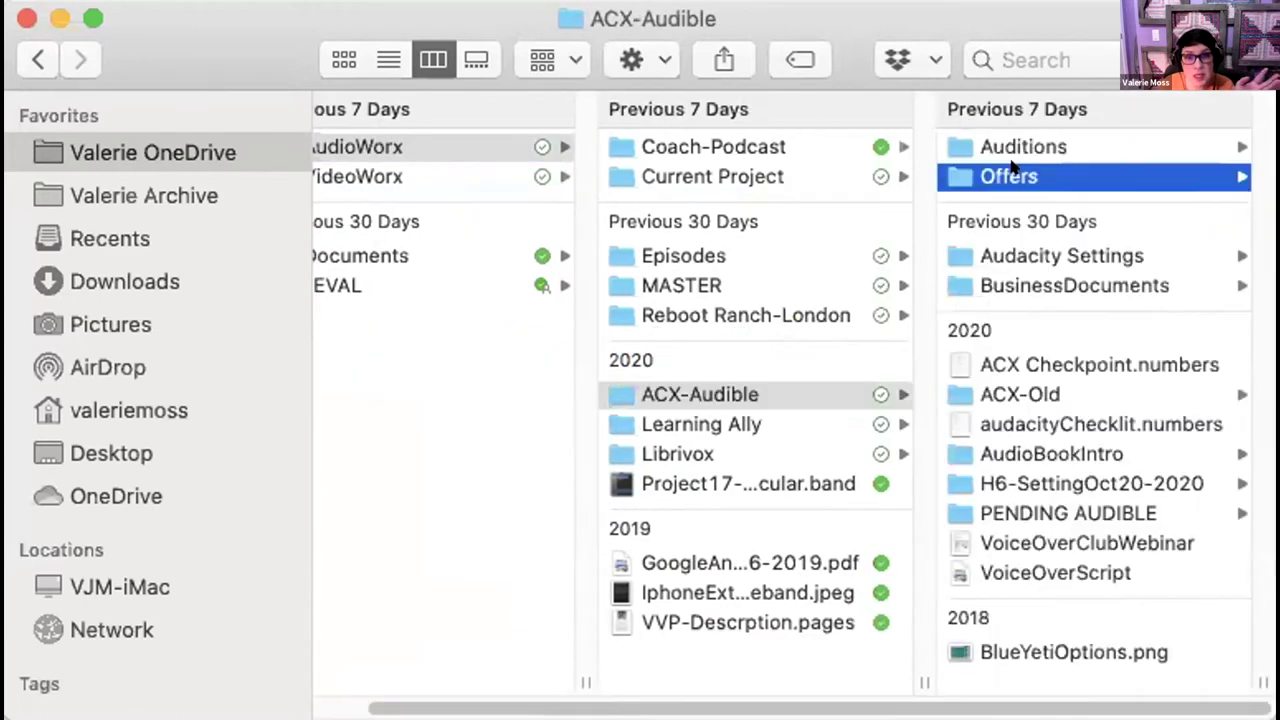
{"action": "left_click", "coordinate": [1066, 142]}
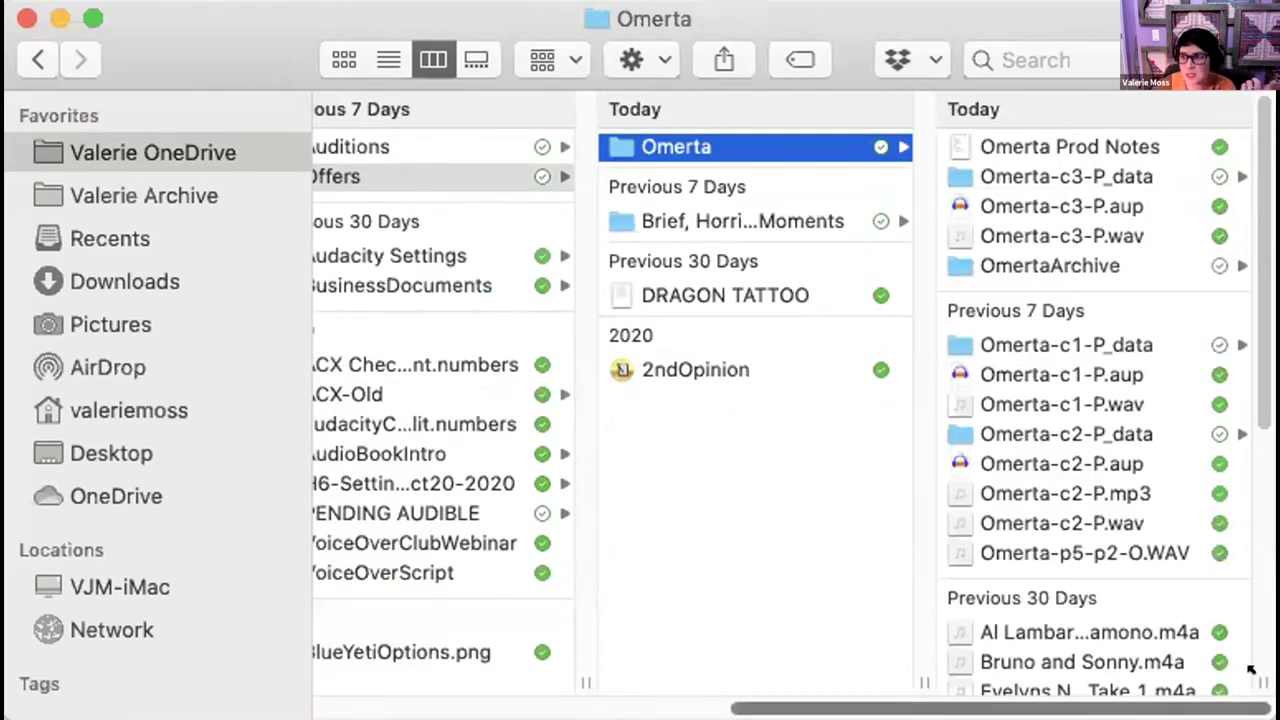
{"action": "left_click_drag", "start_coordinate": [1250, 670], "coordinate": [1279, 719]}
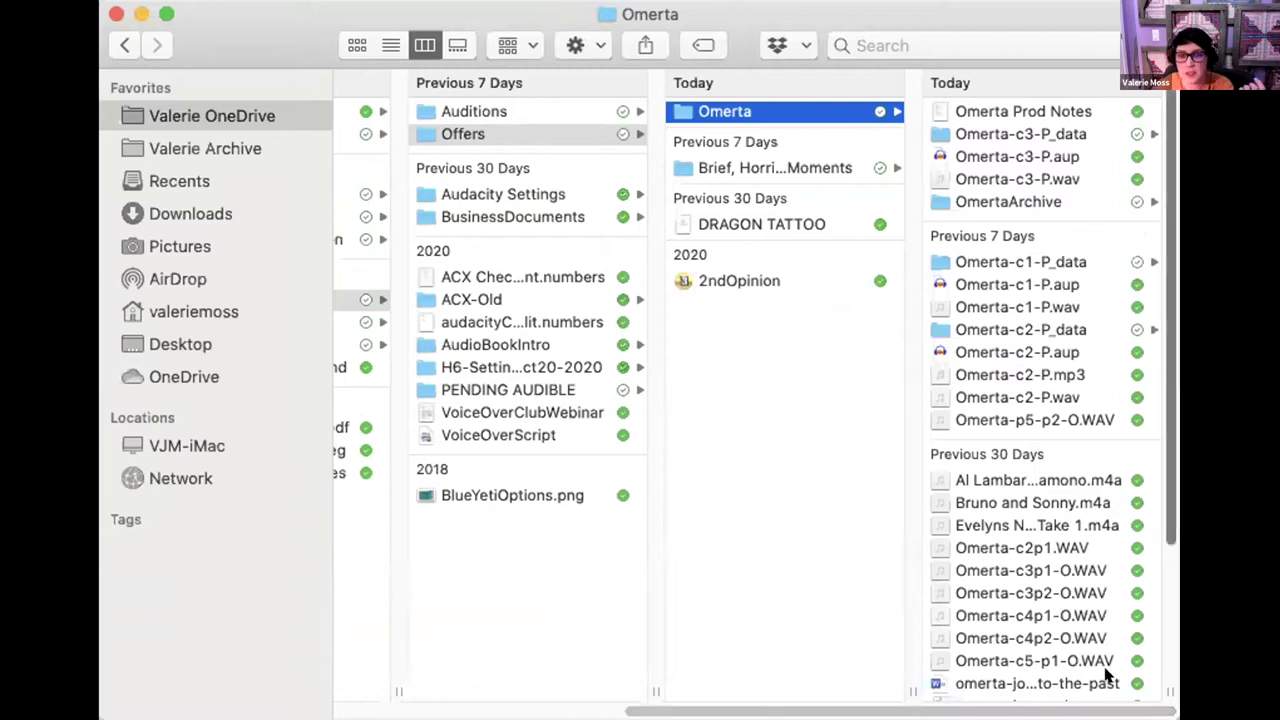
Step: Examine the audiobook files in the Omerta and Brief, Horrible Moments folders, and return to the Offers folder
{"action": "scroll", "coordinate": [1025, 455], "scroll_direction": "down", "scroll_amount": 5}
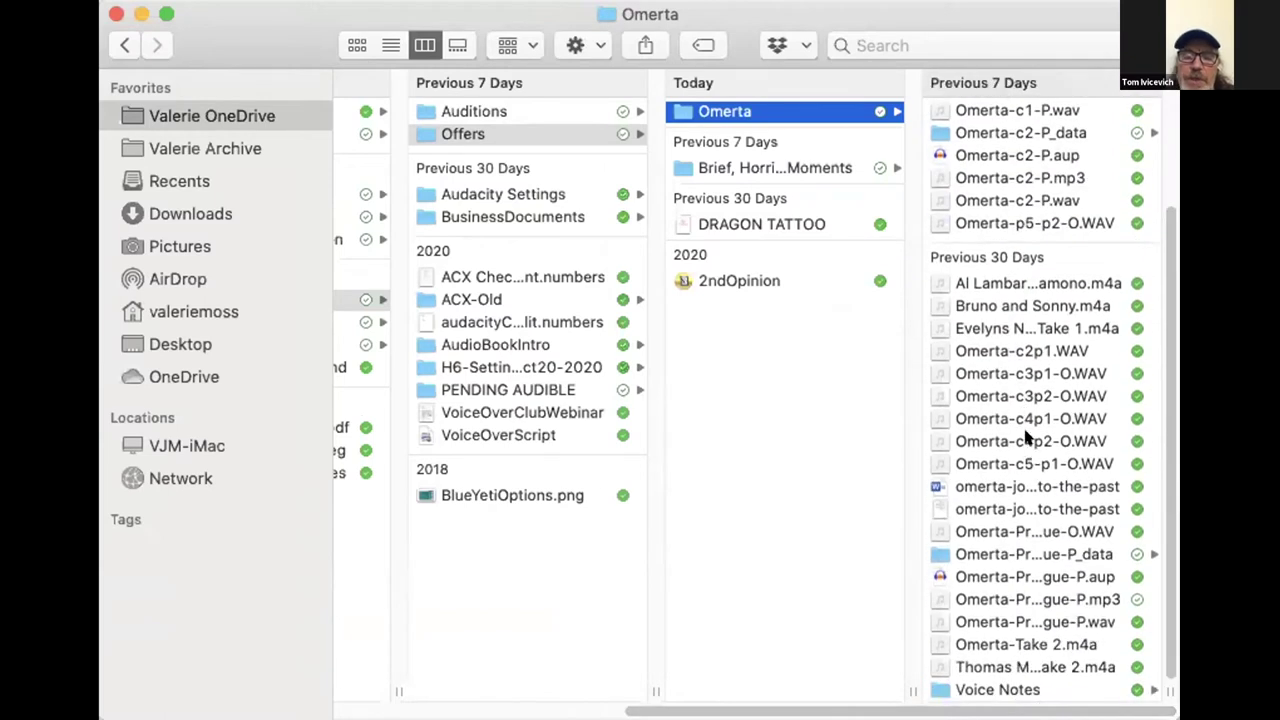
{"action": "scroll", "coordinate": [1025, 437], "scroll_direction": "up", "scroll_amount": 5}
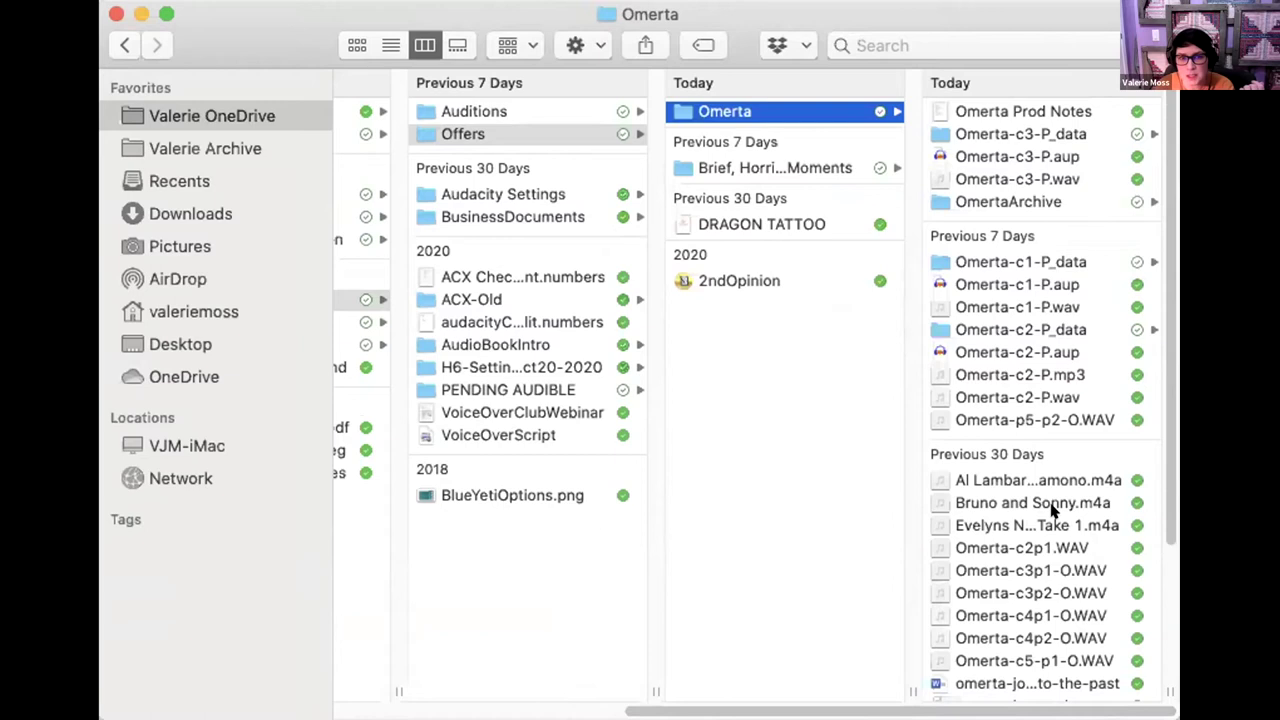
{"action": "key", "text": "Down"}
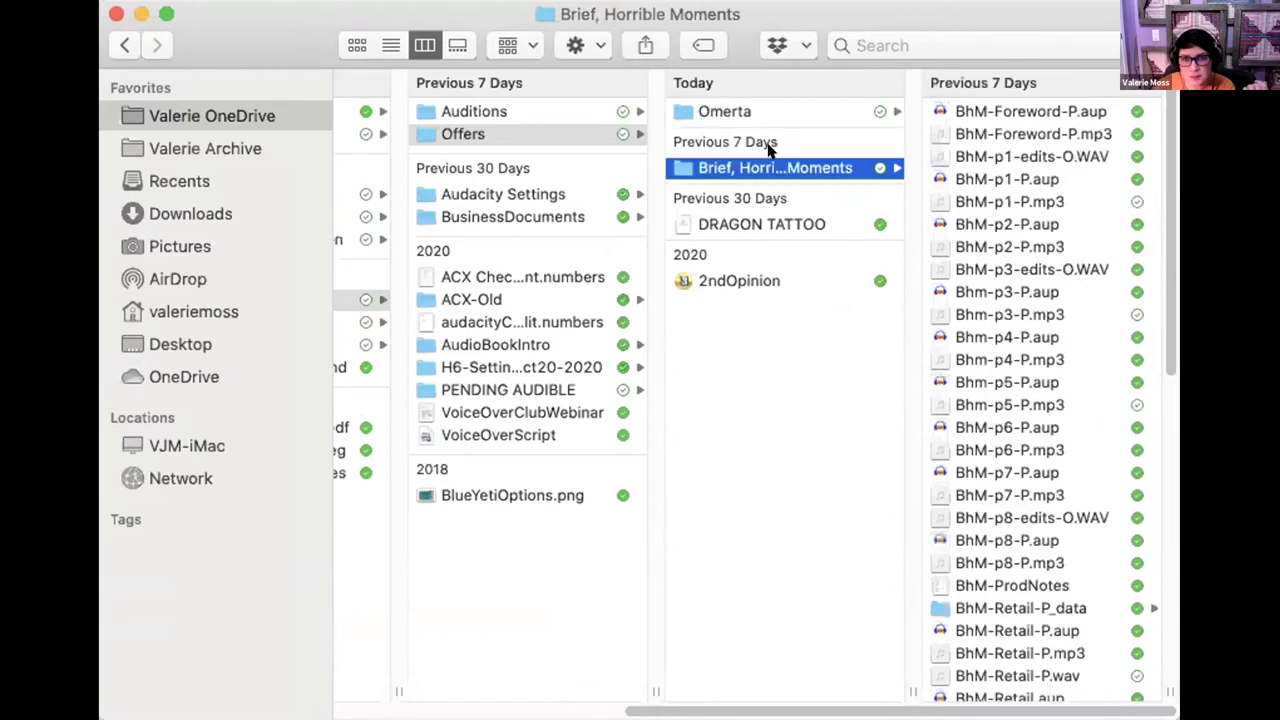
{"action": "scroll", "coordinate": [1060, 411], "scroll_direction": "down", "scroll_amount": 10}
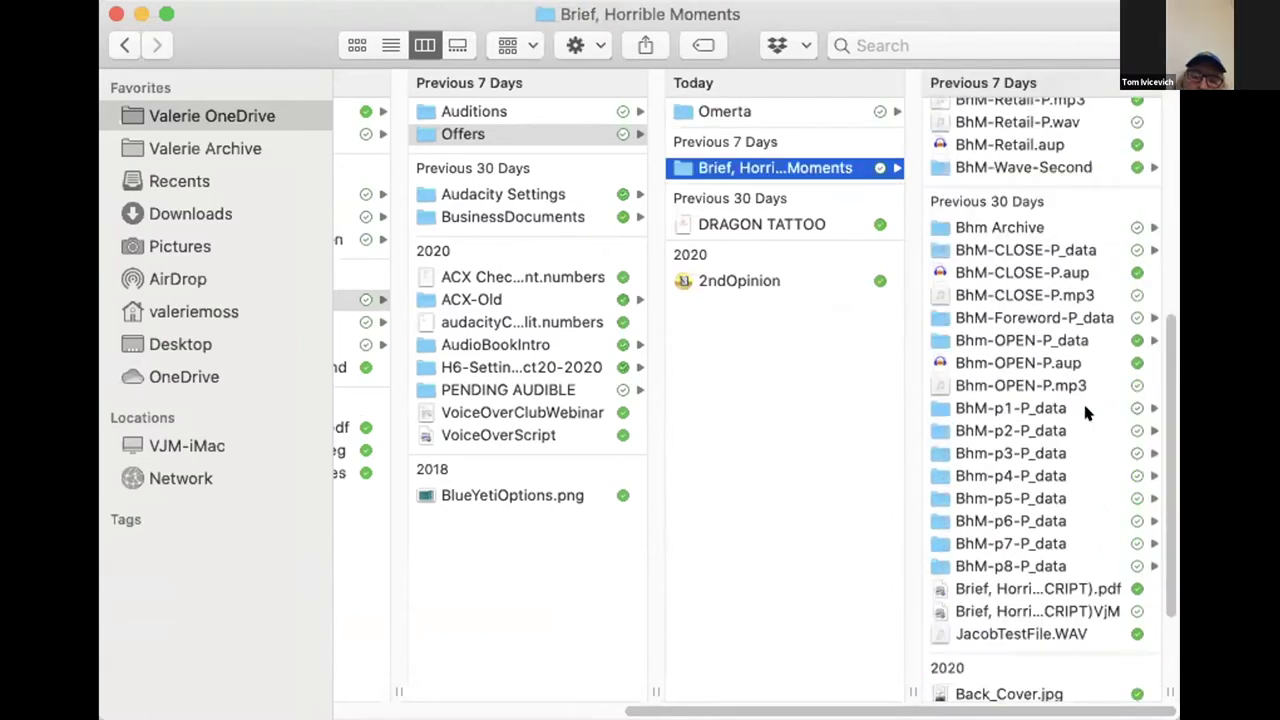
{"action": "scroll", "coordinate": [1084, 411], "scroll_direction": "down", "scroll_amount": 2}
{"action": "scroll", "coordinate": [1084, 411], "scroll_direction": "up", "scroll_amount": 8}
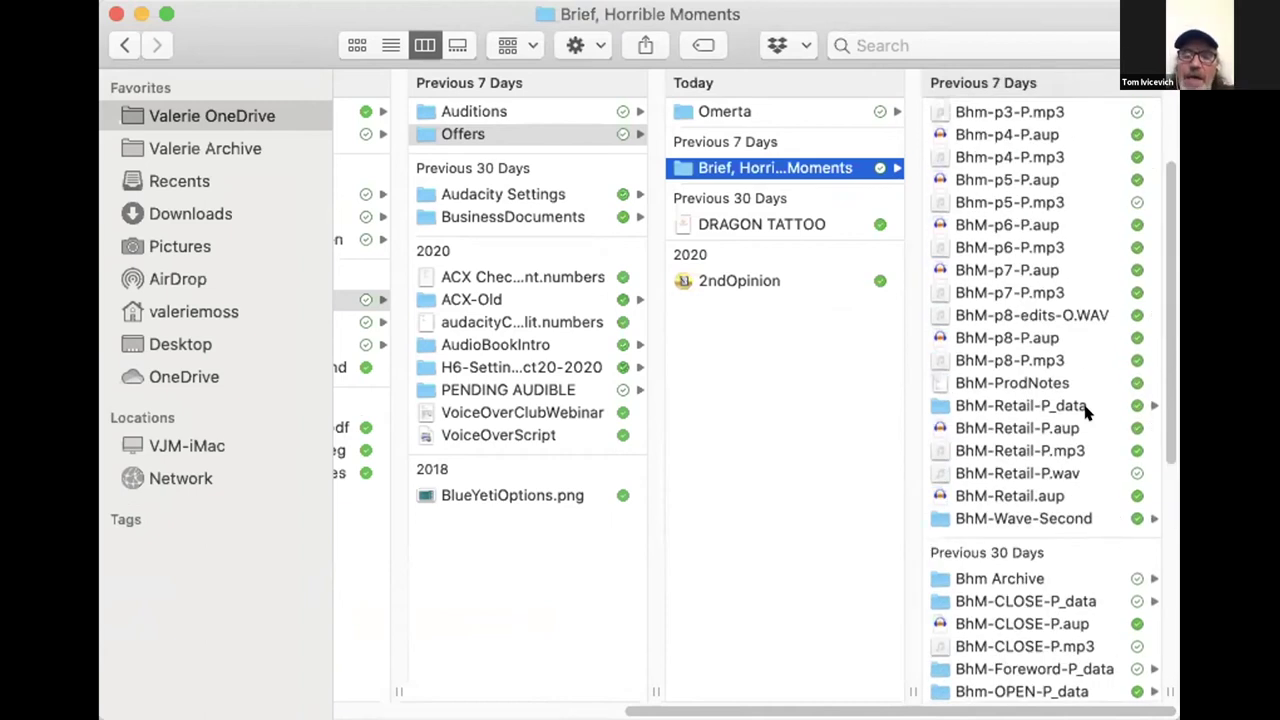
{"action": "scroll", "coordinate": [1087, 412], "scroll_direction": "up", "scroll_amount": 3}
{"action": "key", "text": "Left"}
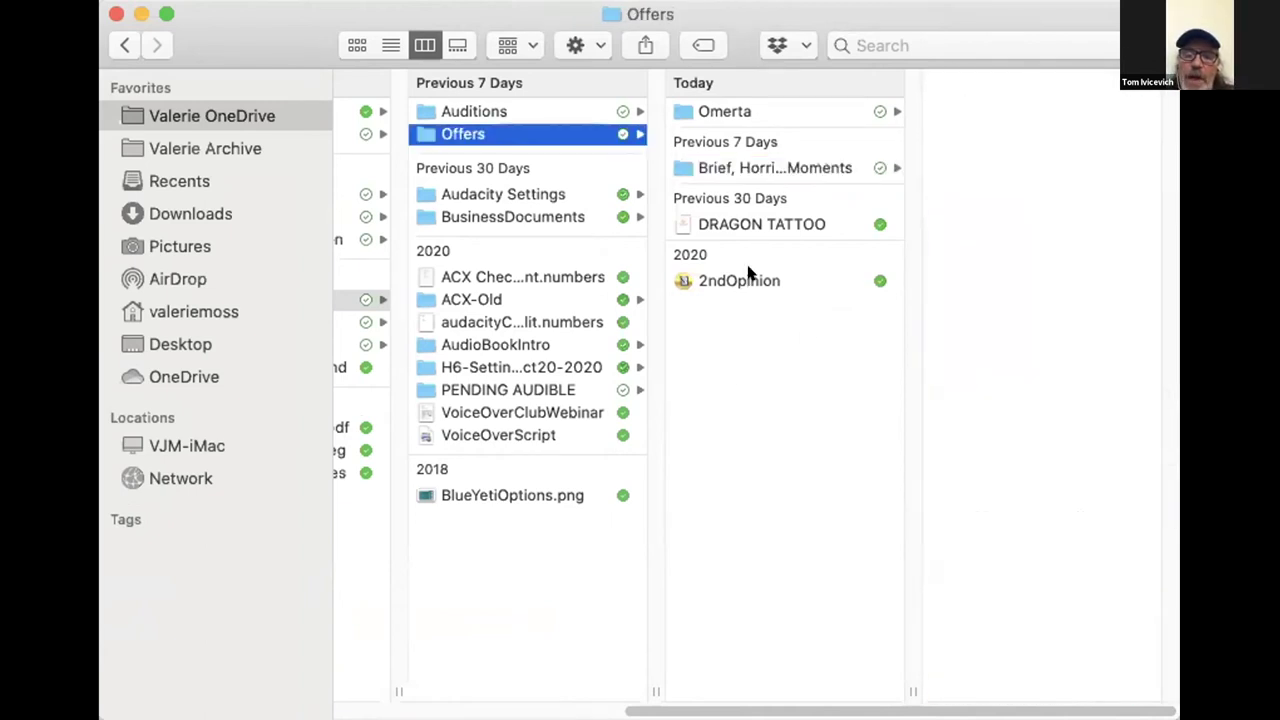
Step: Look through the full file lists of Brief, Horrible Moments and Omerta once more before going back to Offers
{"action": "left_click", "coordinate": [768, 167]}
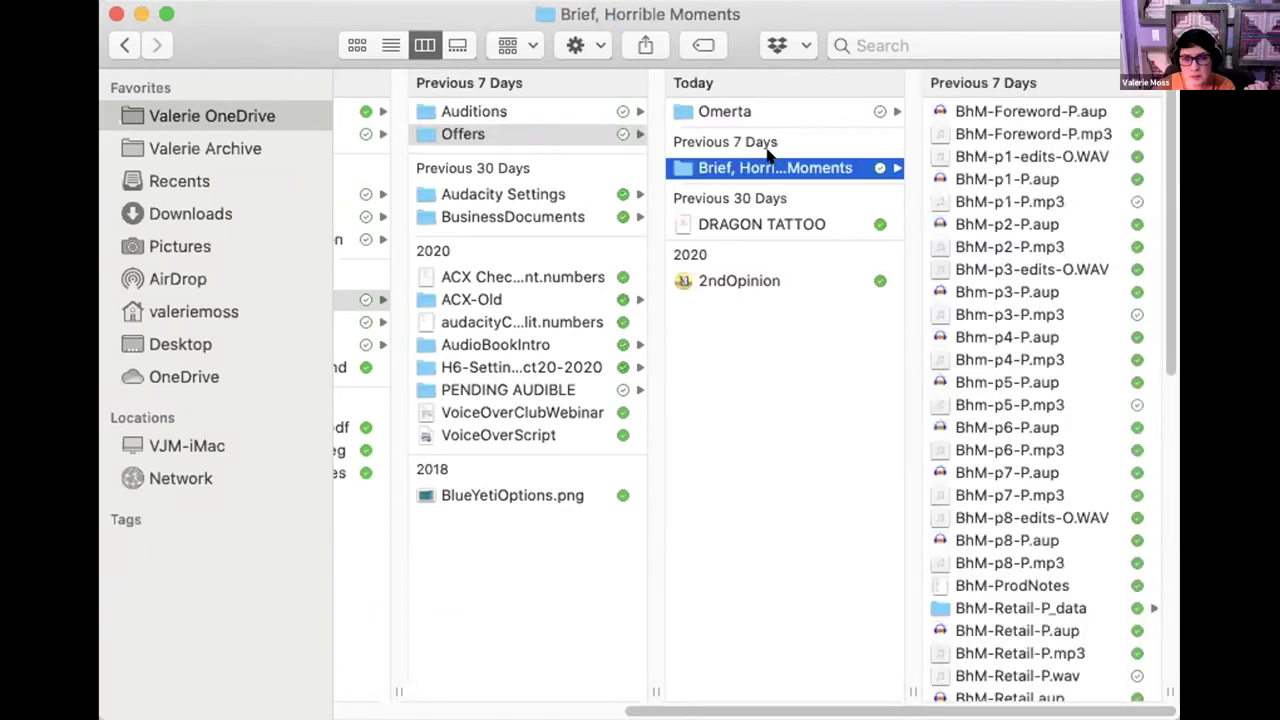
{"action": "scroll", "coordinate": [1048, 201], "scroll_direction": "down", "scroll_amount": 10}
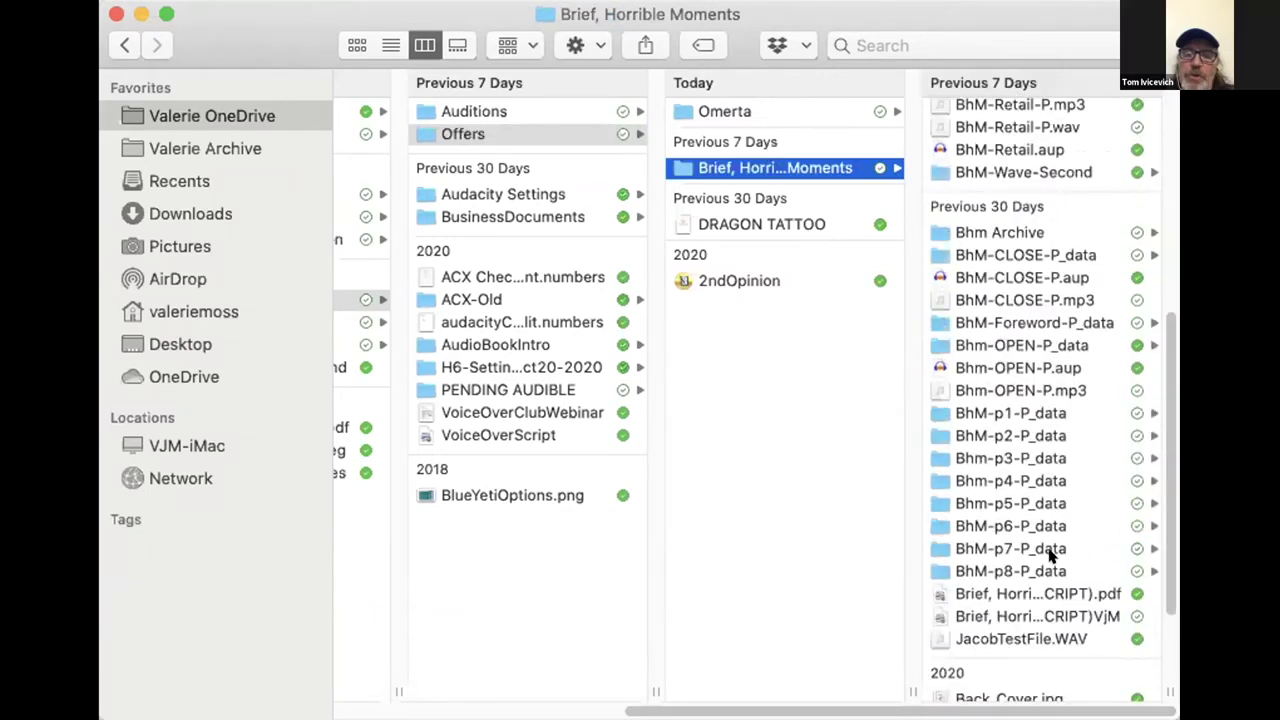
{"action": "scroll", "coordinate": [1040, 610], "scroll_direction": "down", "scroll_amount": 4}
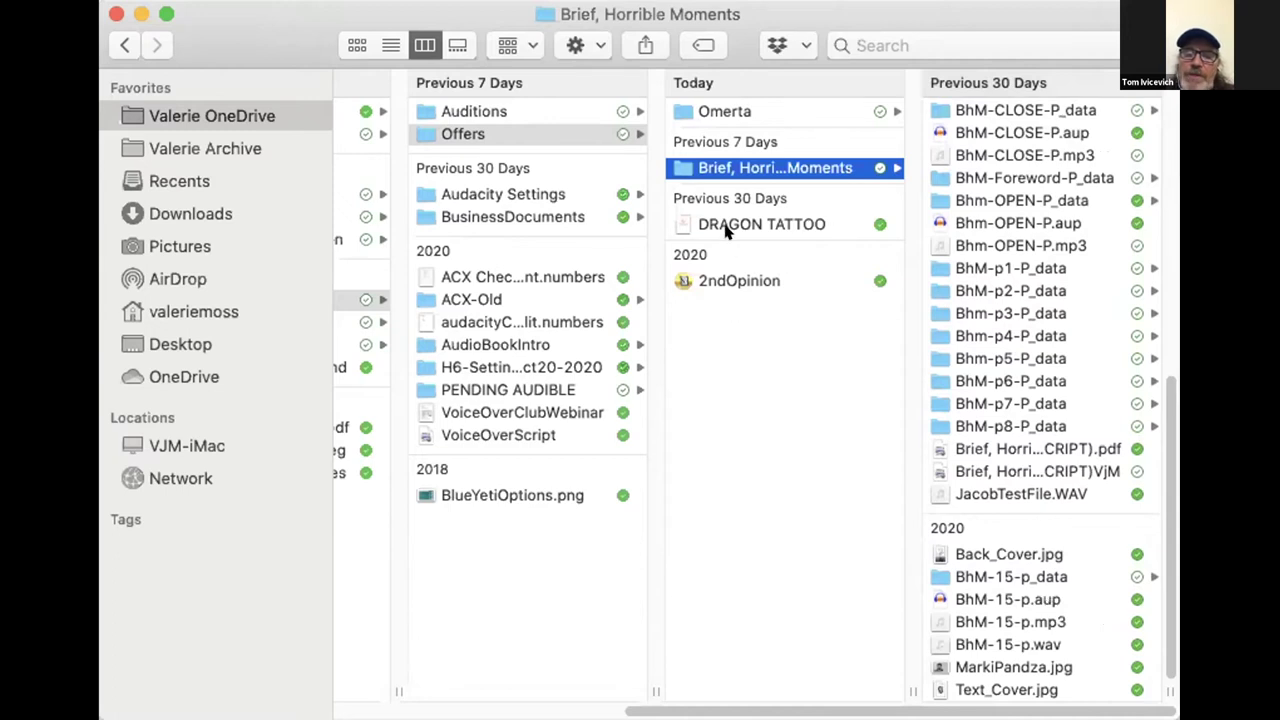
{"action": "left_click", "coordinate": [746, 109]}
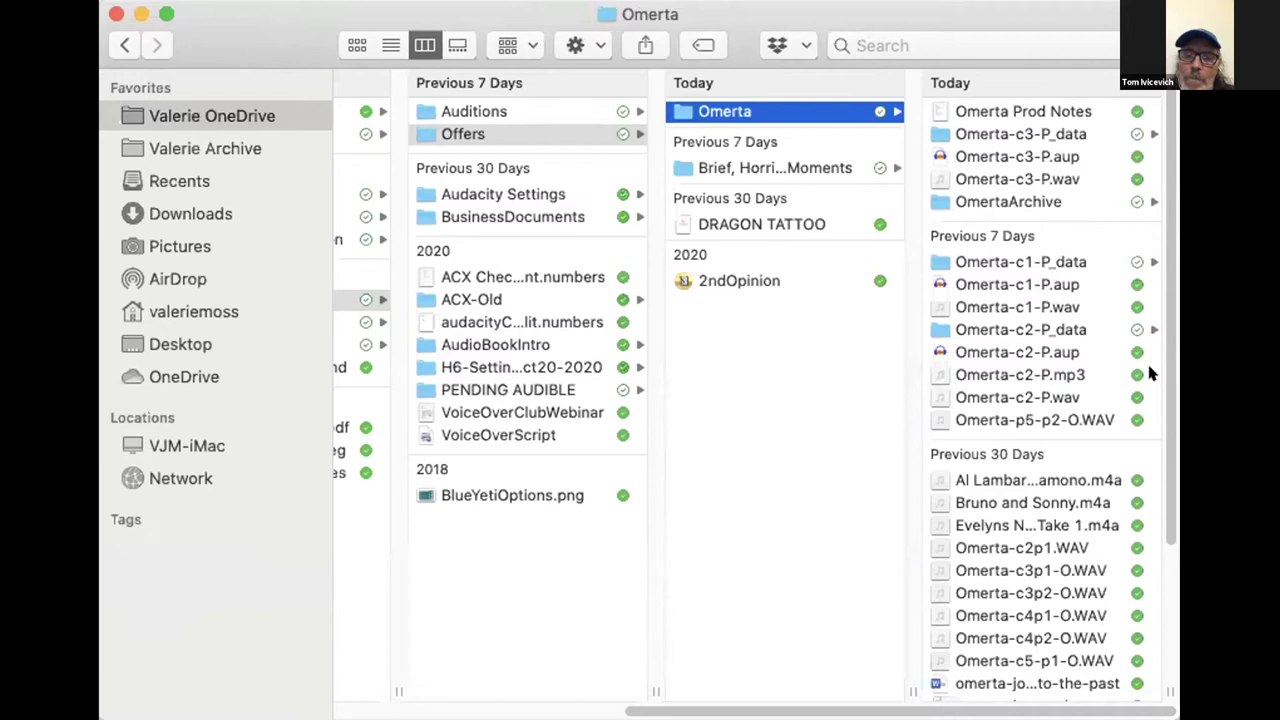
{"action": "scroll", "coordinate": [1093, 556], "scroll_direction": "down", "scroll_amount": 5}
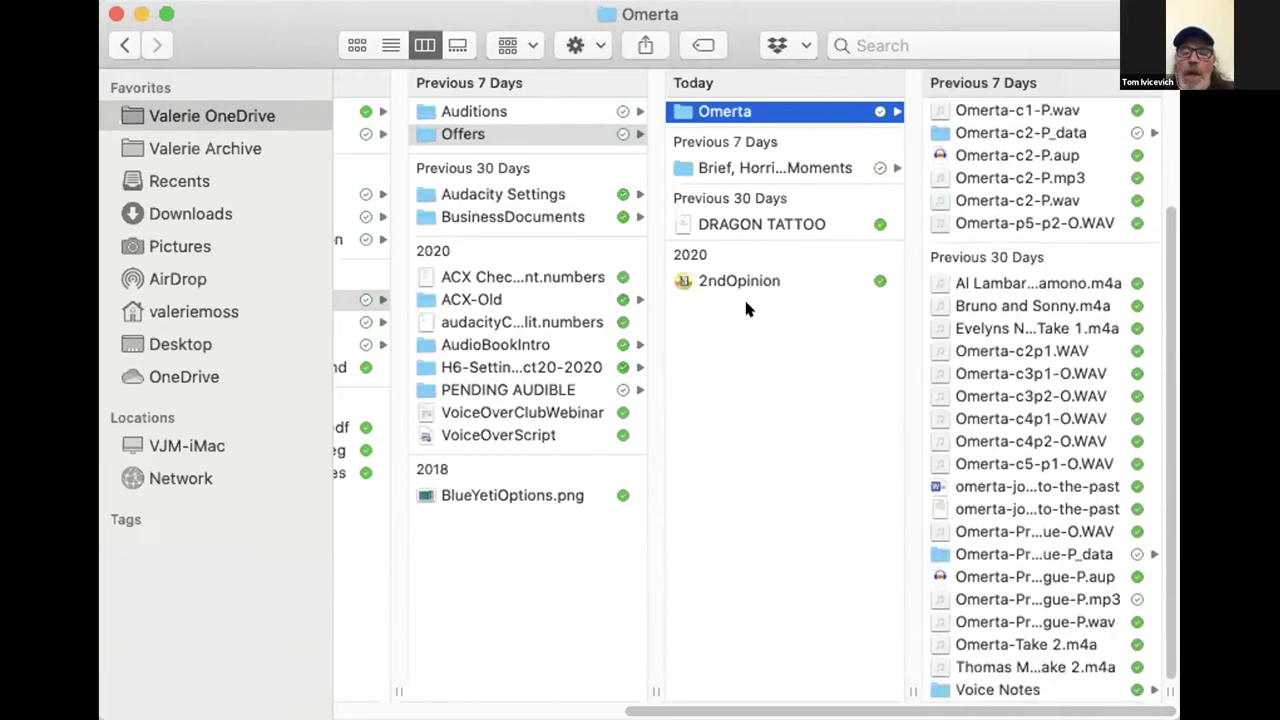
{"action": "key", "text": "Left"}
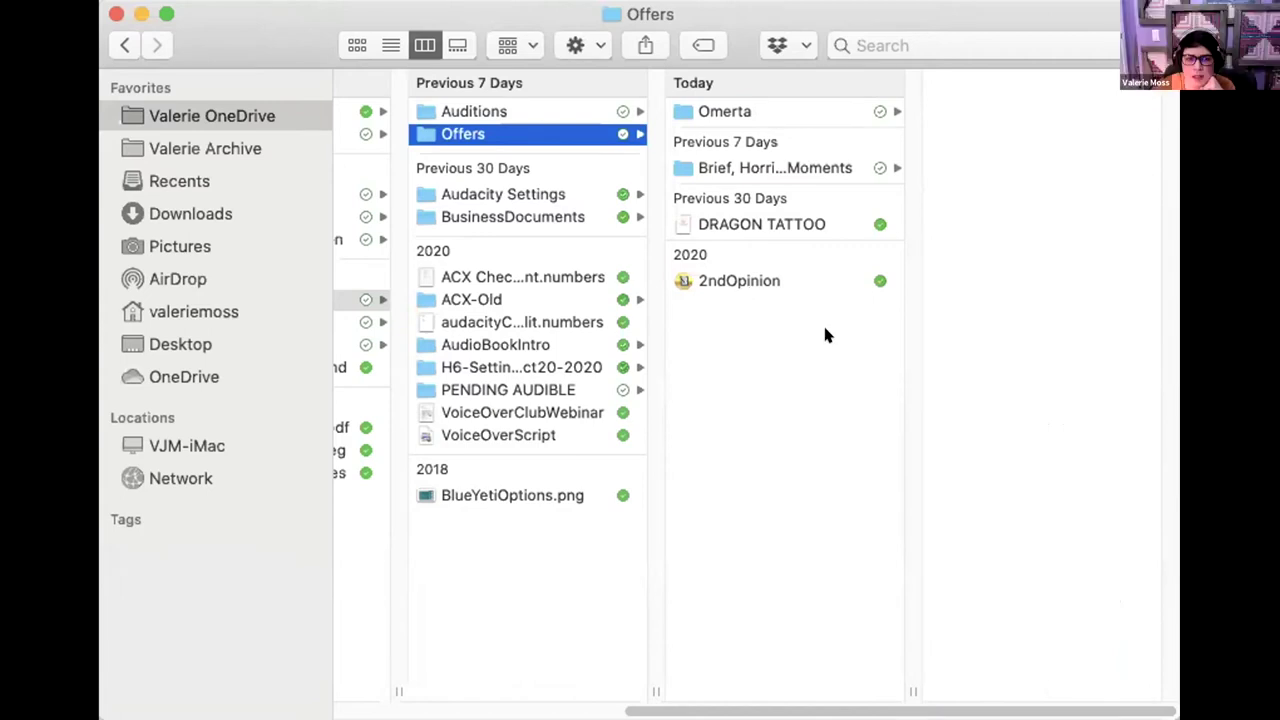
Step: Preview the 2ndOpinion application, and widen and review the file list of the Brief, Horrible Moments folder
{"action": "left_click", "coordinate": [745, 279]}
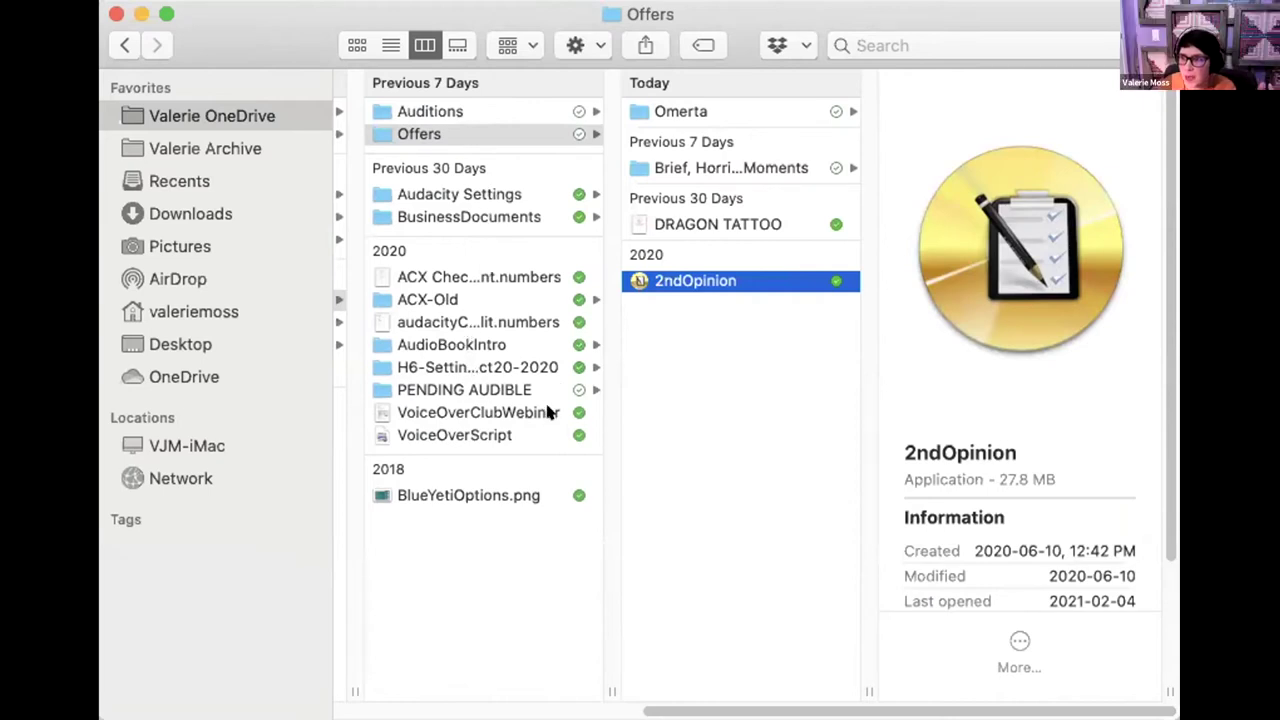
{"action": "left_click", "coordinate": [750, 168]}
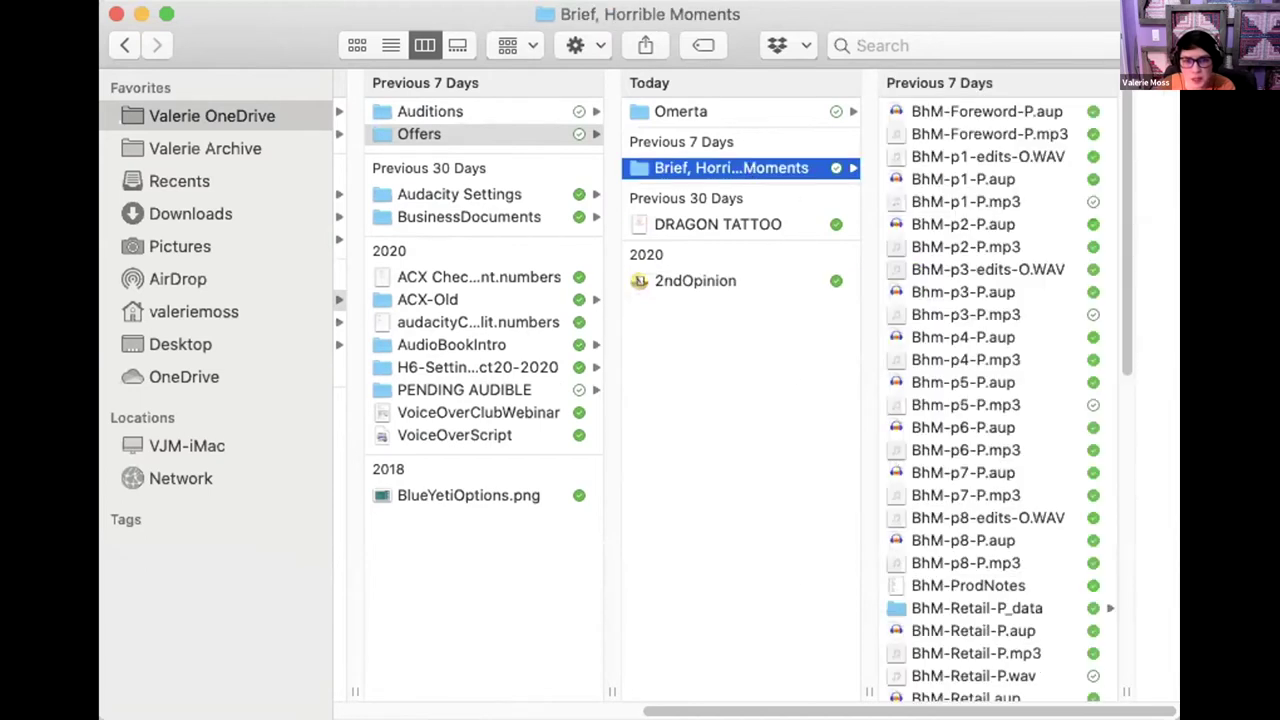
{"action": "left_click_drag", "start_coordinate": [1108, 697], "coordinate": [1170, 313]}
{"action": "scroll", "coordinate": [1125, 312], "scroll_direction": "down", "scroll_amount": 10}
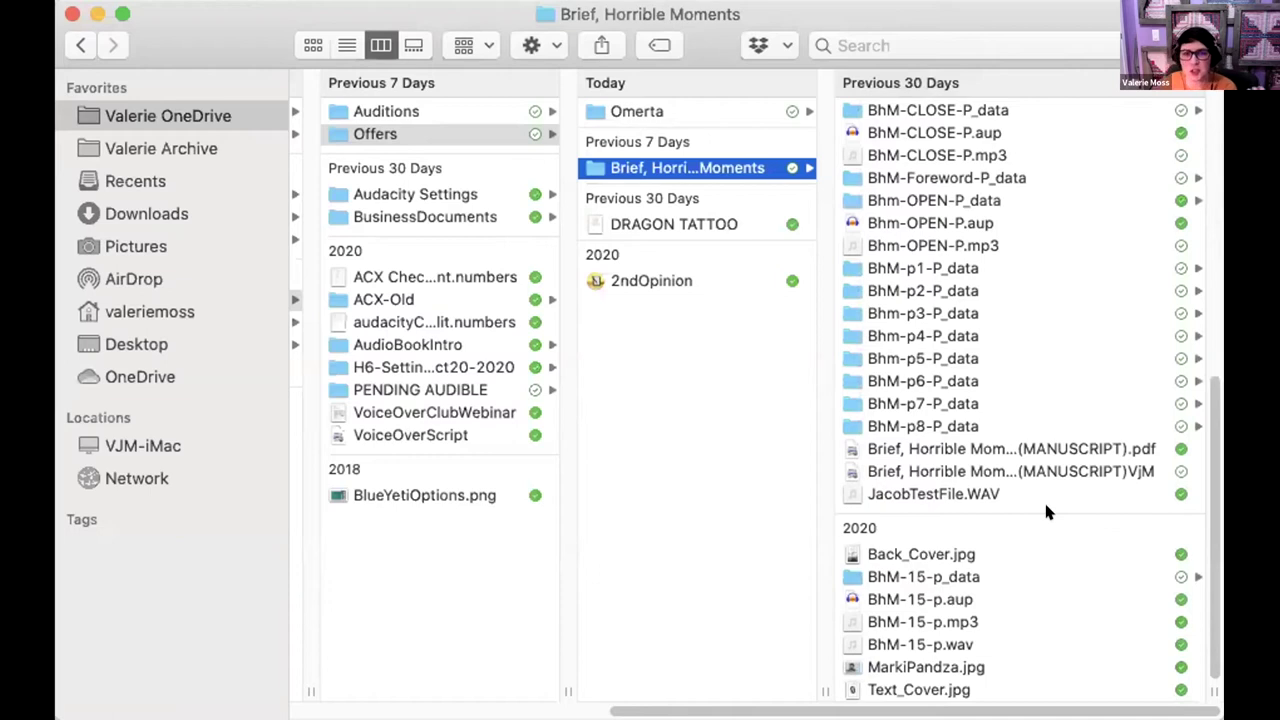
{"action": "scroll", "coordinate": [1050, 550], "scroll_direction": "up", "scroll_amount": 8}
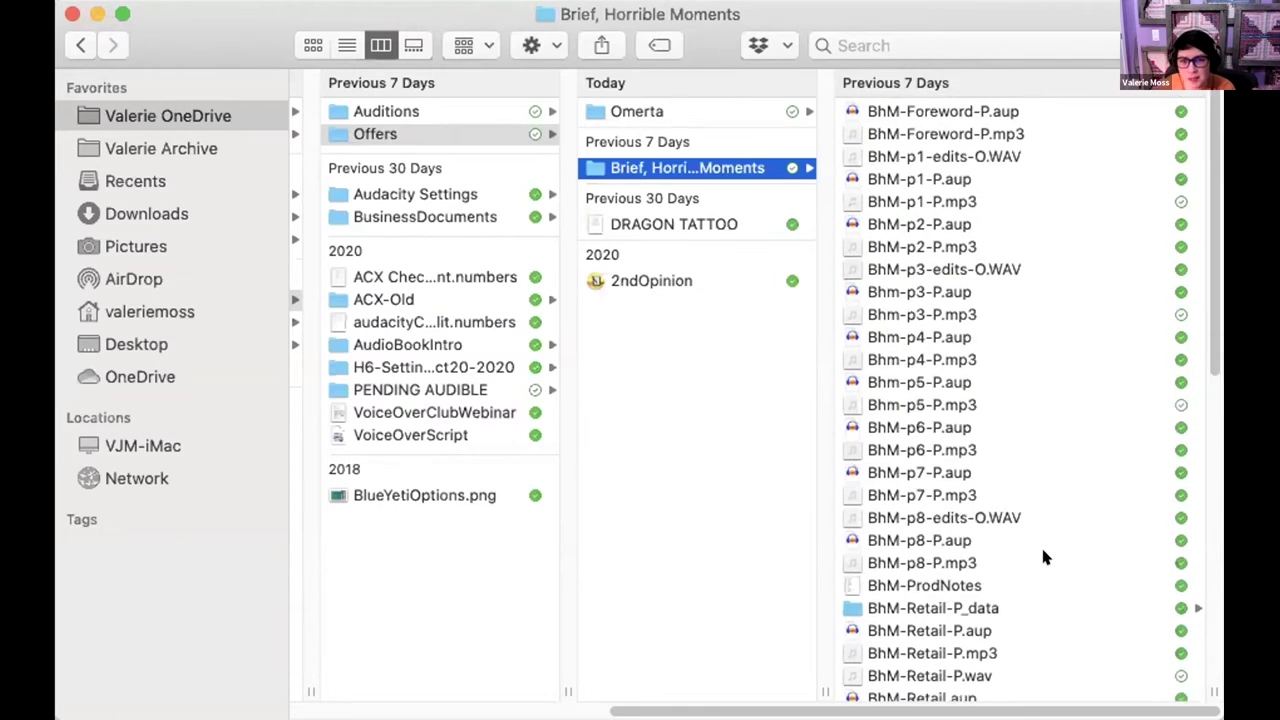
Step: Review the chapter files in the Omerta folder and show the details of the 2ndOpinion application
{"action": "left_click", "coordinate": [735, 113]}
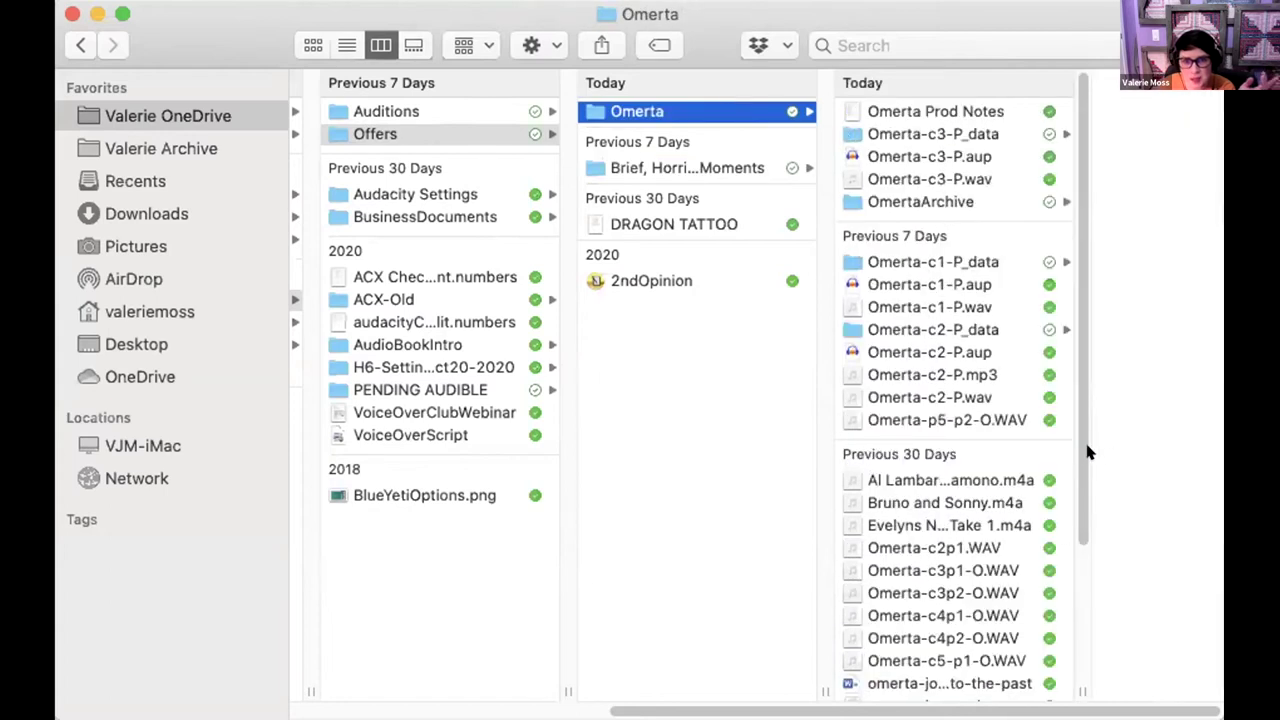
{"action": "left_click_drag", "start_coordinate": [1070, 466], "coordinate": [1104, 677]}
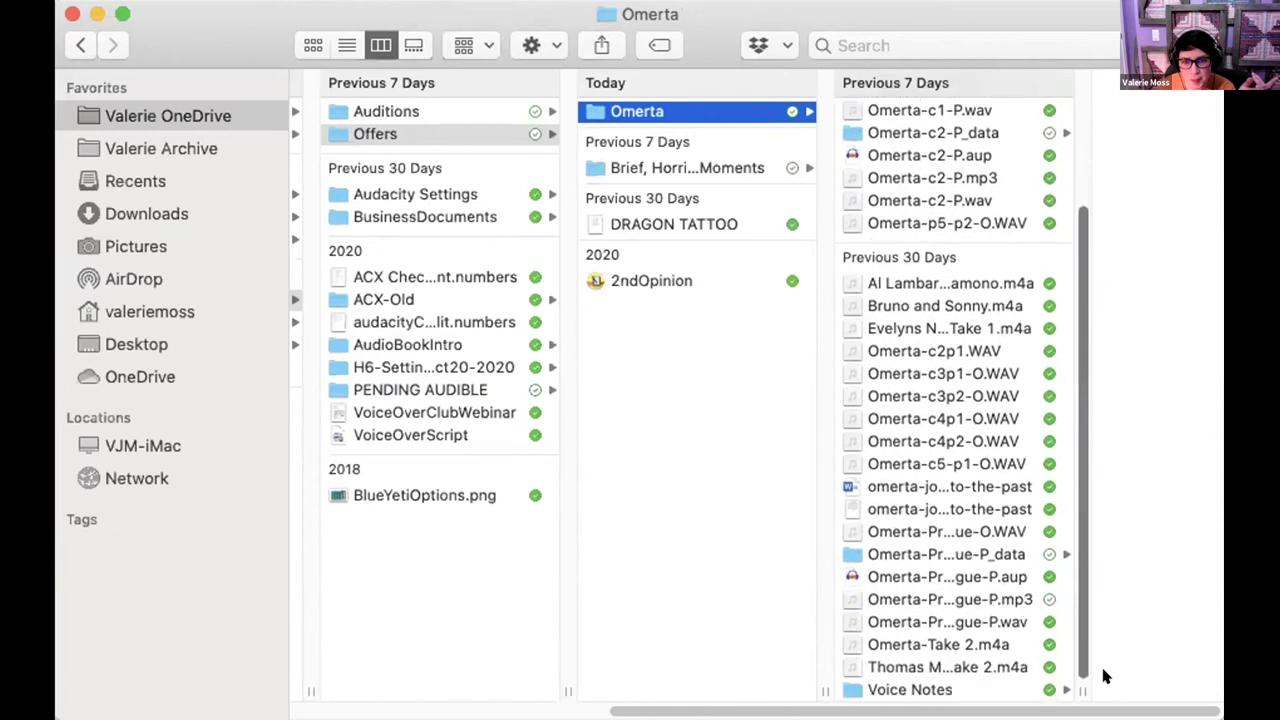
{"action": "scroll", "coordinate": [1060, 590], "scroll_direction": "up", "scroll_amount": 5}
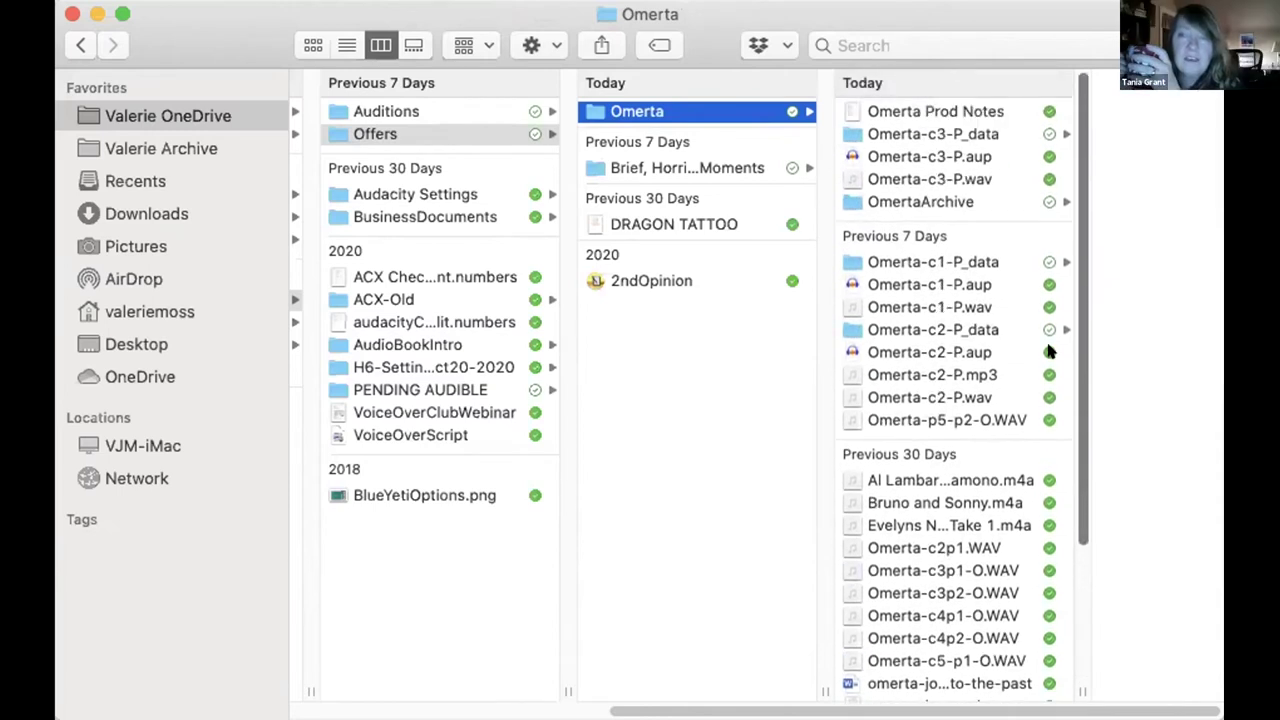
{"action": "left_click", "coordinate": [645, 278]}
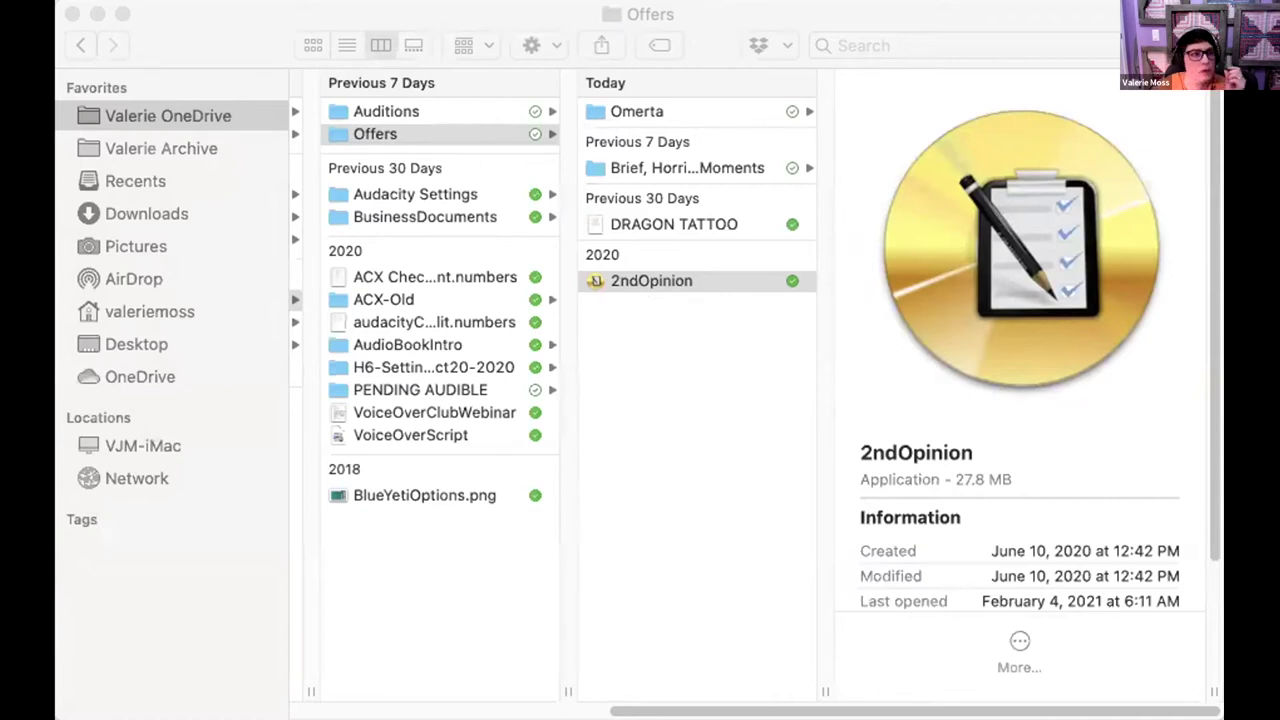
{"action": "left_click", "coordinate": [142, 80]}
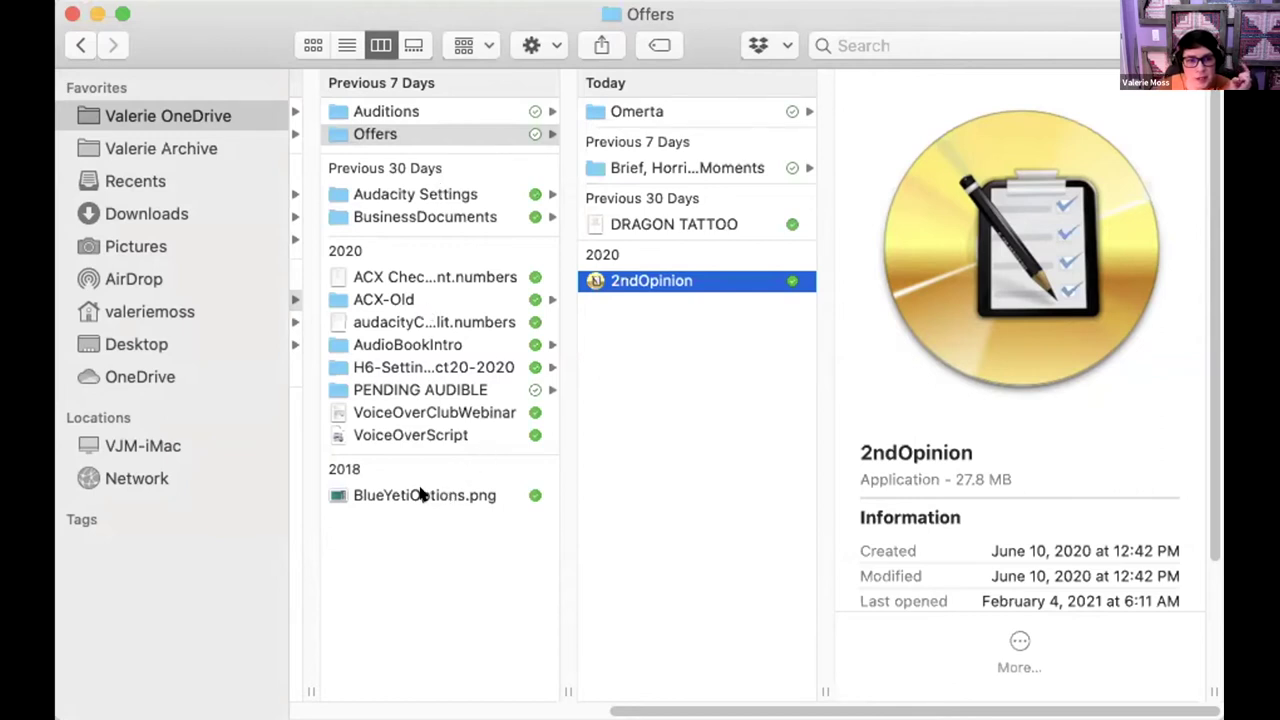
Step: Open the BhM-Wave-Second subfolder of Brief, Horrible Moments to show its WAV files and 2ndOpinion report
{"action": "left_click", "coordinate": [647, 170]}
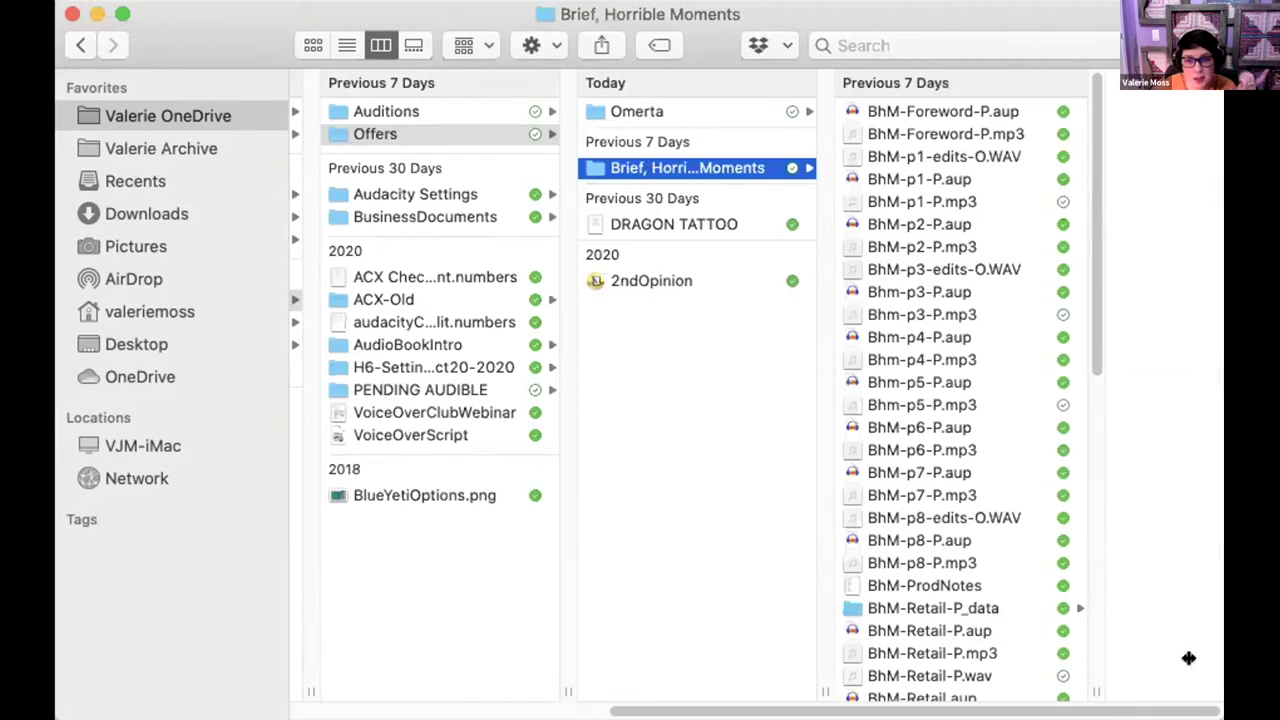
{"action": "scroll", "coordinate": [965, 455], "scroll_direction": "down", "scroll_amount": 10}
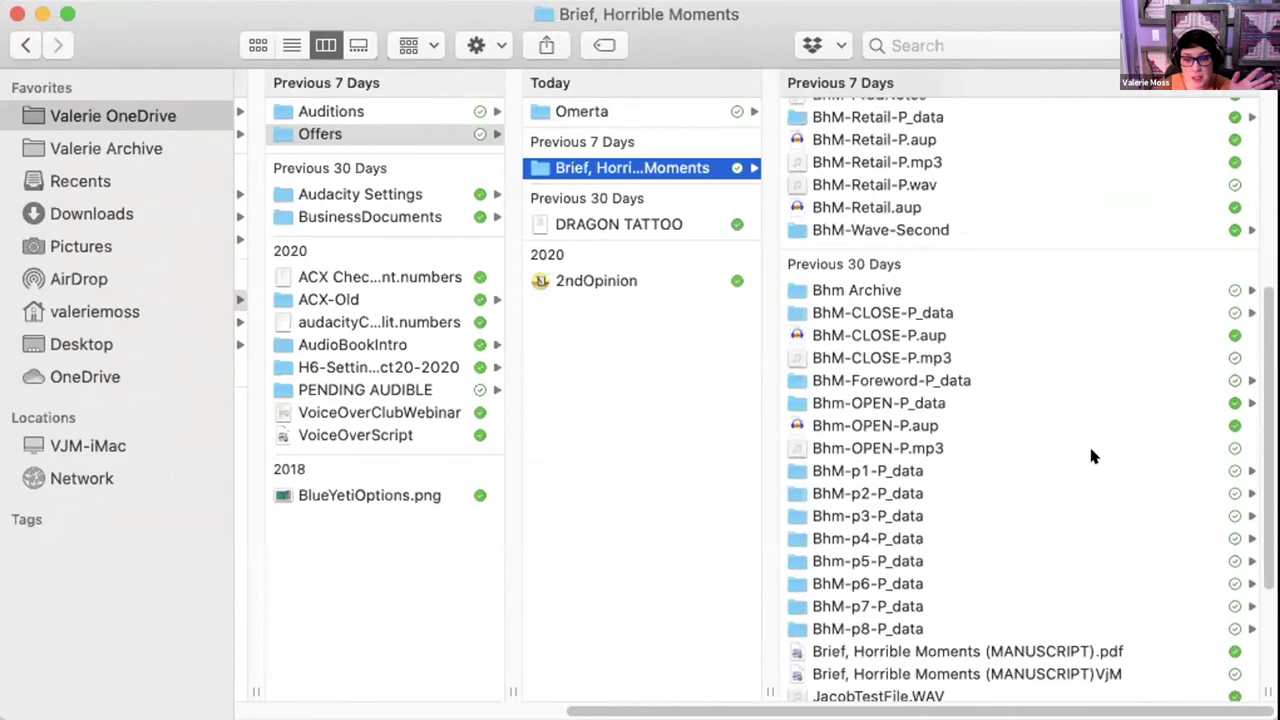
{"action": "scroll", "coordinate": [1090, 456], "scroll_direction": "down", "scroll_amount": 5}
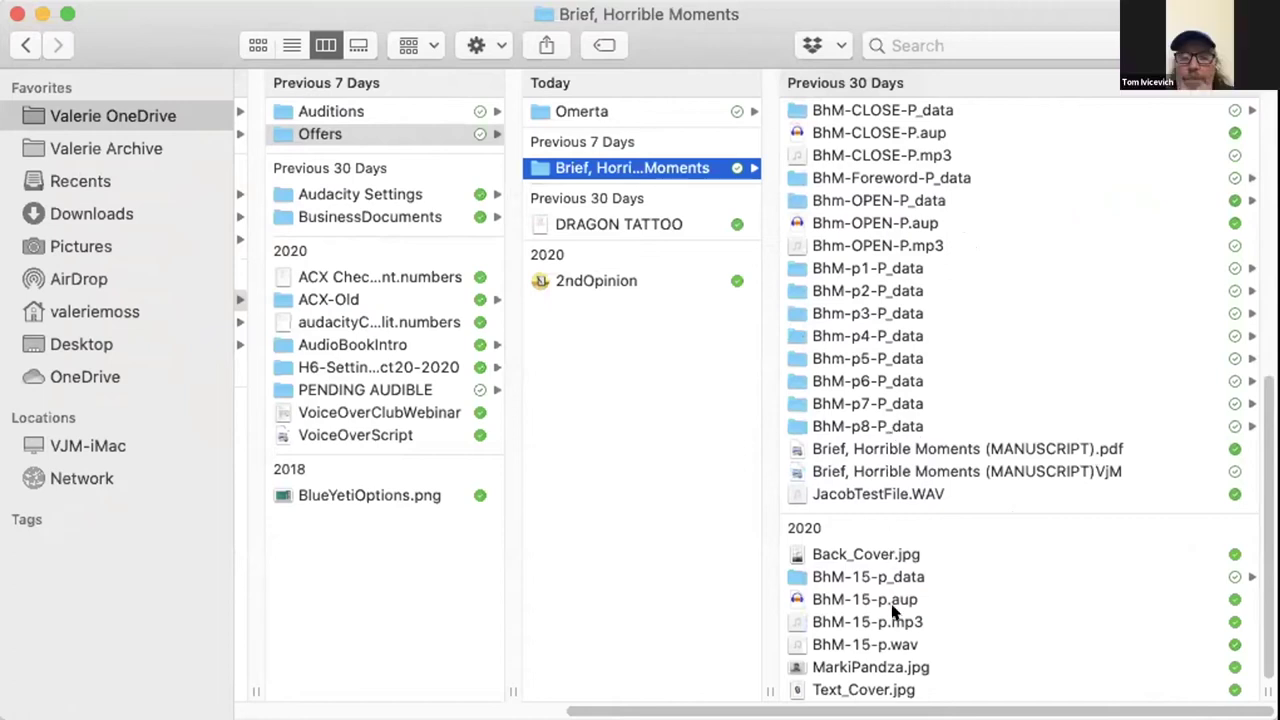
{"action": "left_click_drag", "start_coordinate": [1268, 572], "coordinate": [1256, 423]}
{"action": "left_click", "coordinate": [868, 348]}
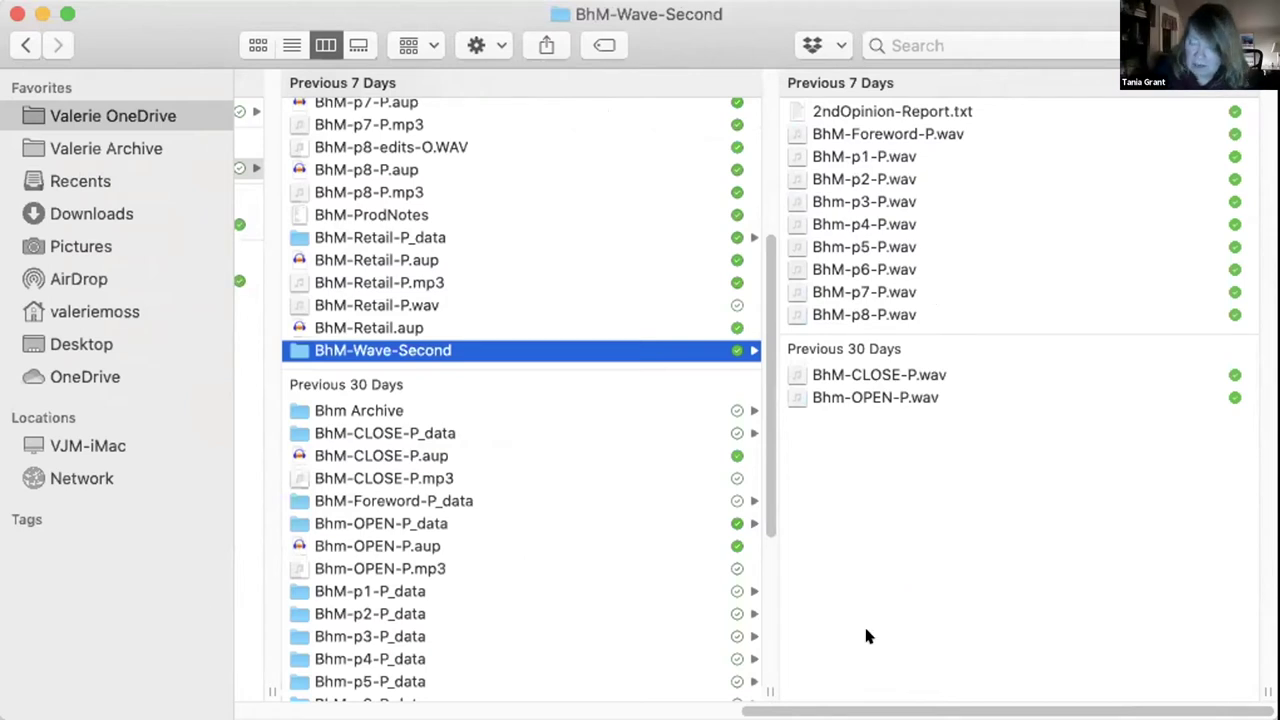
Step: Launch the 2ndOpinion audio checkup application from the Offers folder
{"action": "scroll", "coordinate": [548, 330], "scroll_direction": "left", "scroll_amount": 5}
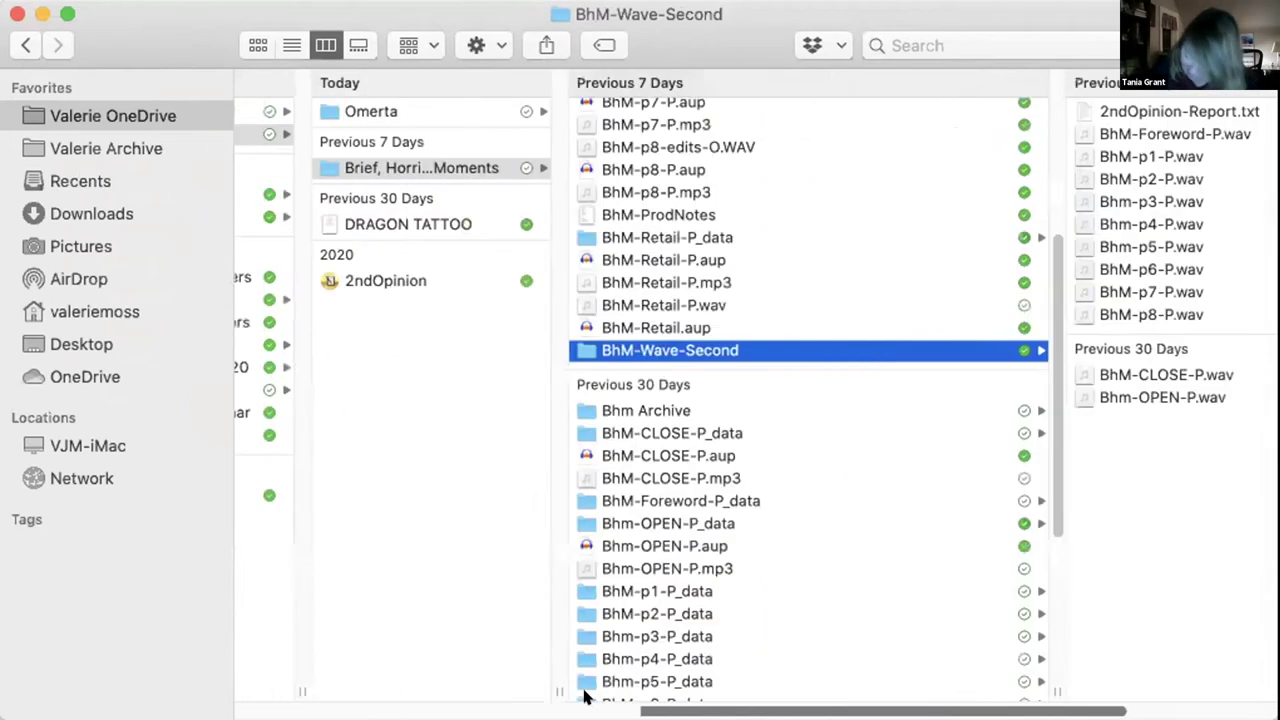
{"action": "left_click", "coordinate": [612, 272]}
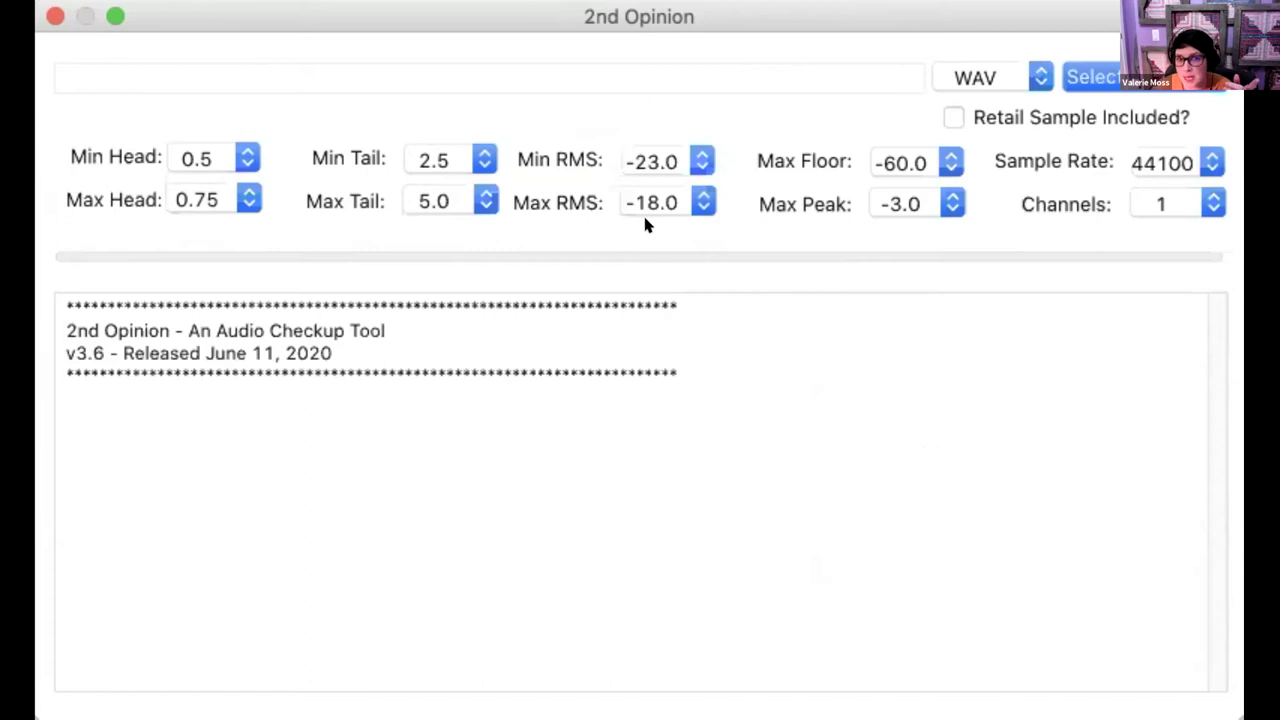
Step: Examine the available Max Peak limits without changing the setting
{"action": "left_click", "coordinate": [933, 203]}
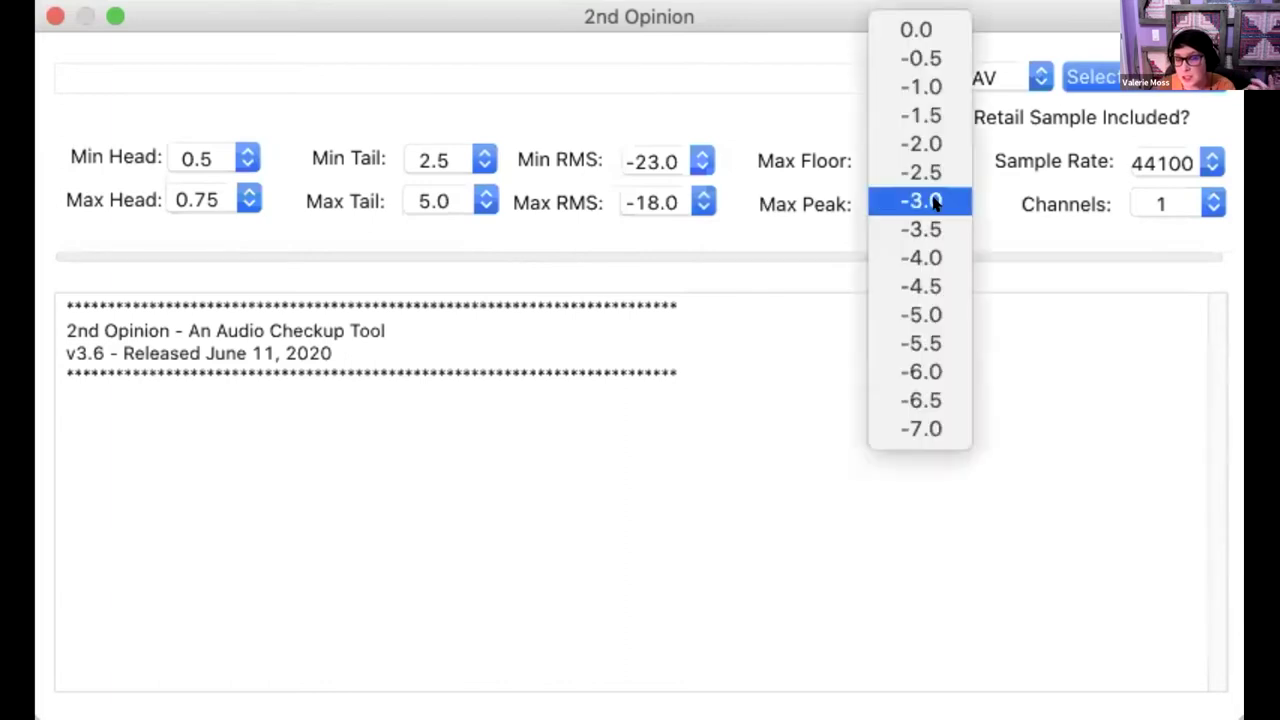
{"action": "left_click", "coordinate": [808, 205]}
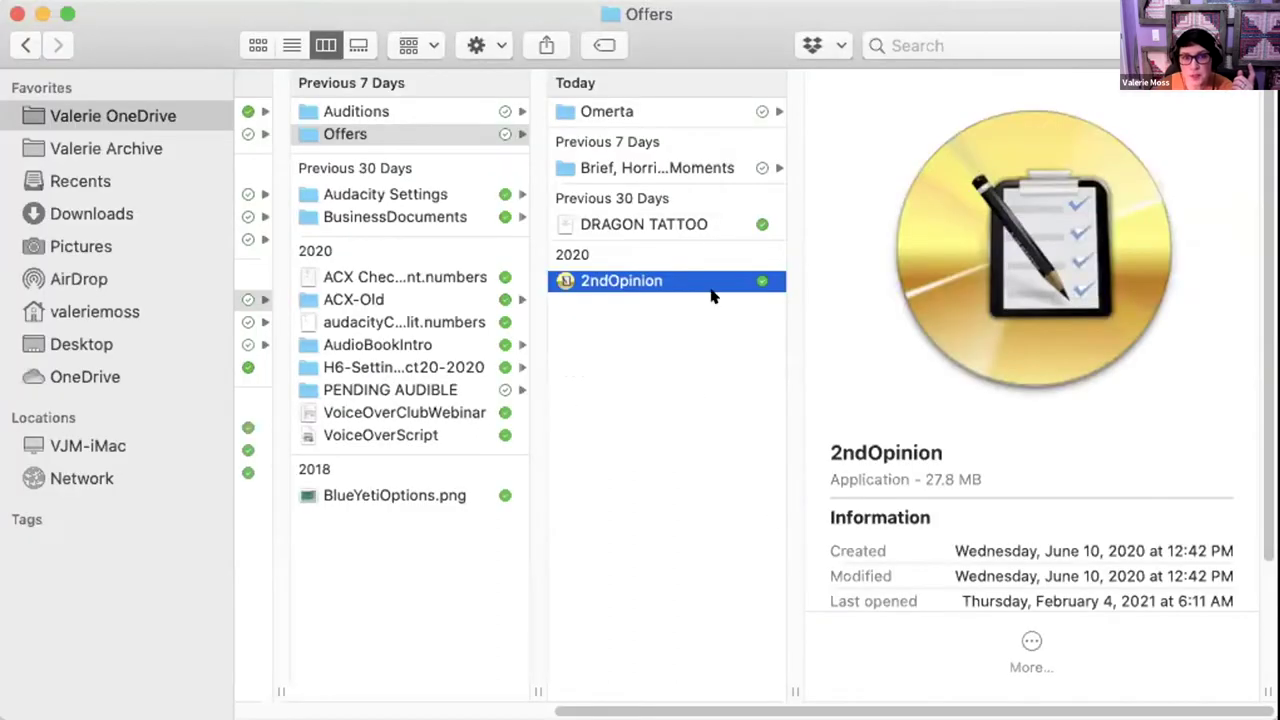
Step: Open the BhM-Wave-Second folder inside Brief, Horrible Moments in Finder and select all its WAV files
{"action": "left_click", "coordinate": [688, 168]}
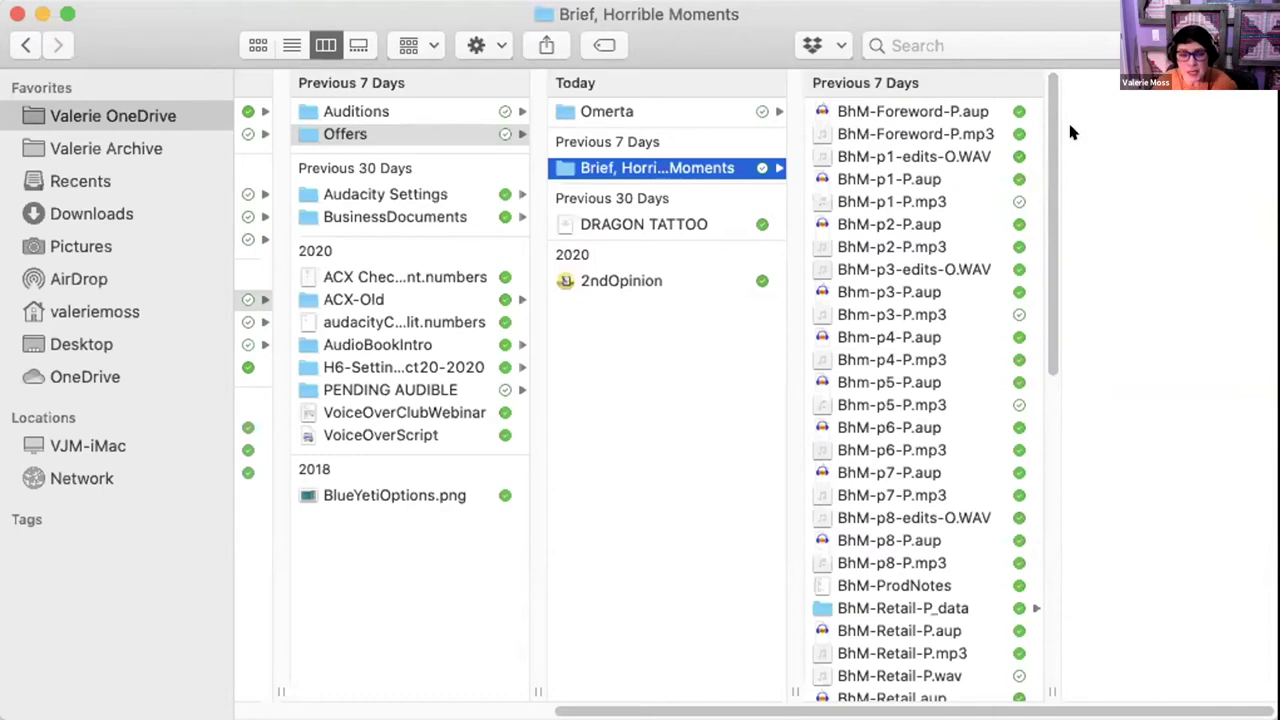
{"action": "scroll", "coordinate": [930, 450], "scroll_direction": "down", "scroll_amount": 10}
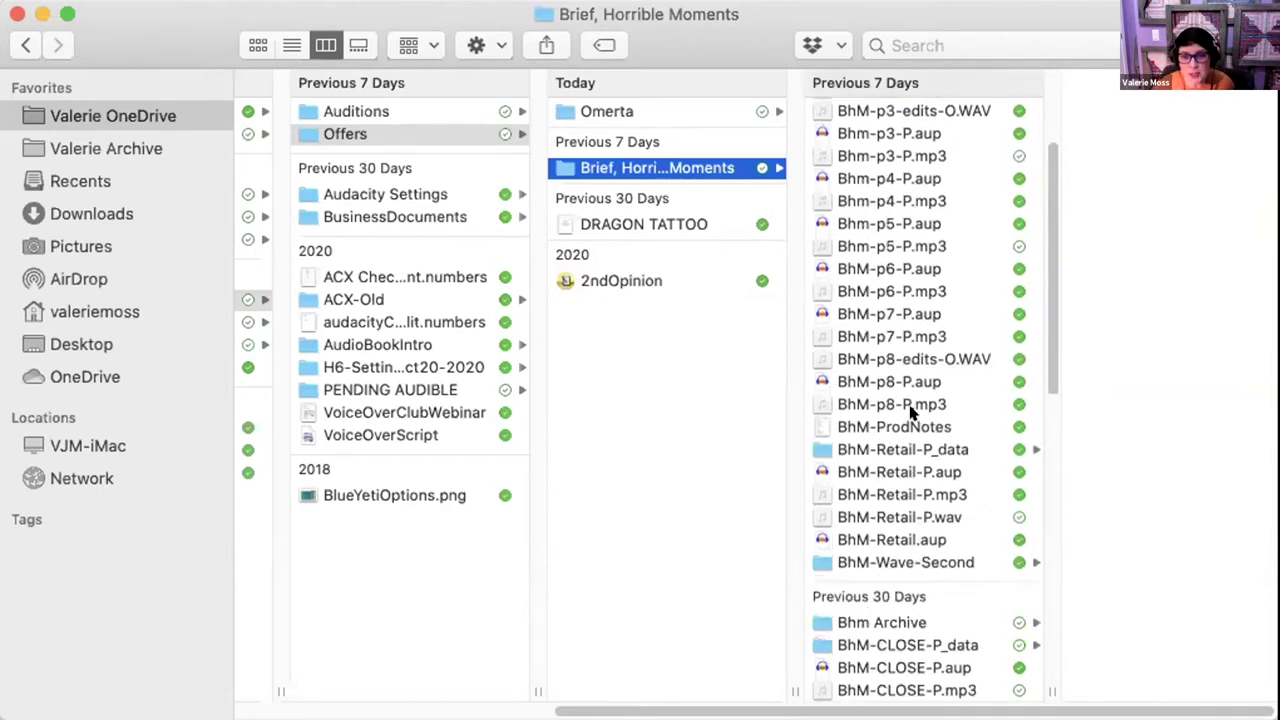
{"action": "scroll", "coordinate": [908, 377], "scroll_direction": "up", "scroll_amount": 2}
{"action": "left_click", "coordinate": [930, 176]}
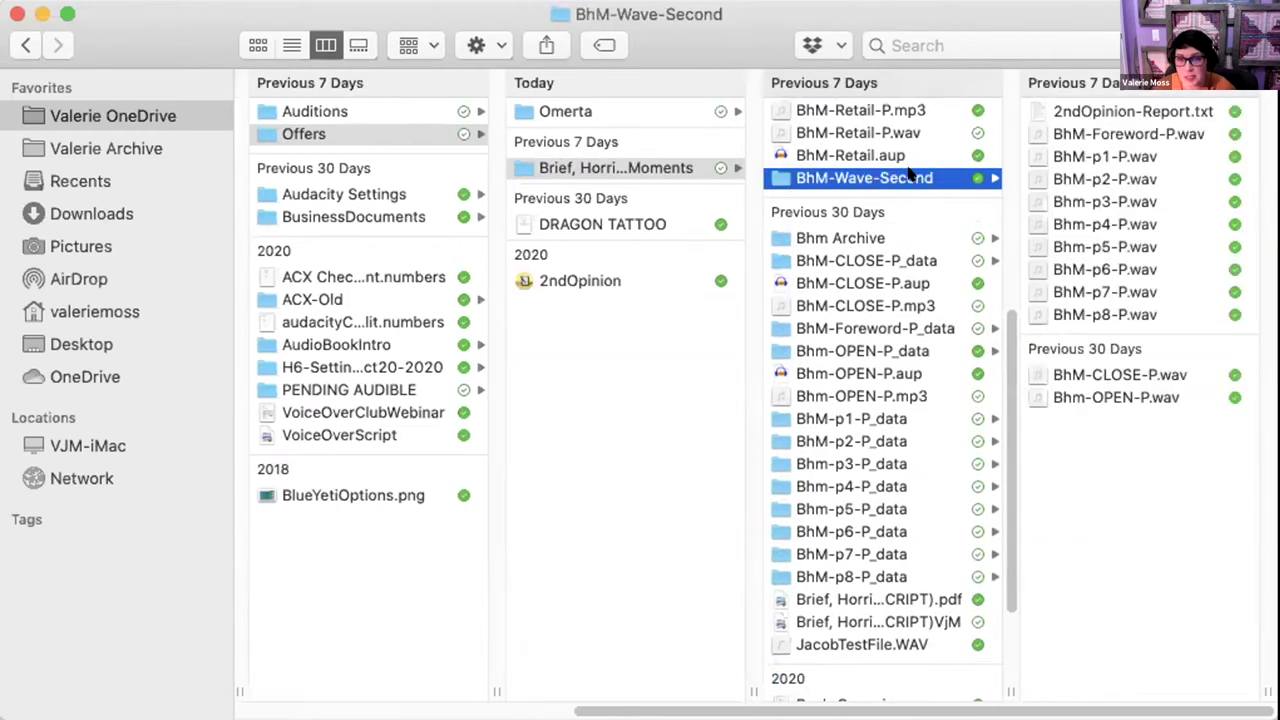
{"action": "left_click_drag", "start_coordinate": [1090, 451], "coordinate": [1110, 135]}
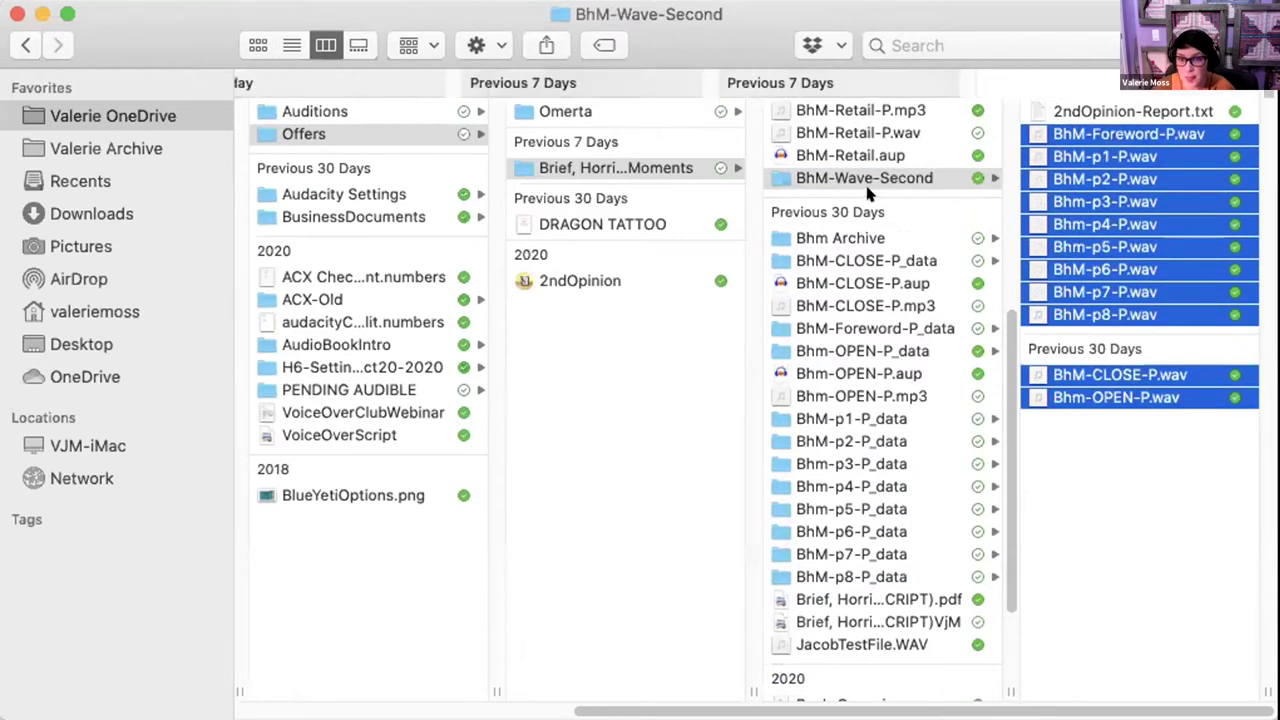
Step: Preview the existing 2ndOpinion-Report.txt in the BhM-Wave-Second folder and move it to the trash
{"action": "left_click", "coordinate": [590, 174]}
{"action": "left_click", "coordinate": [550, 176]}
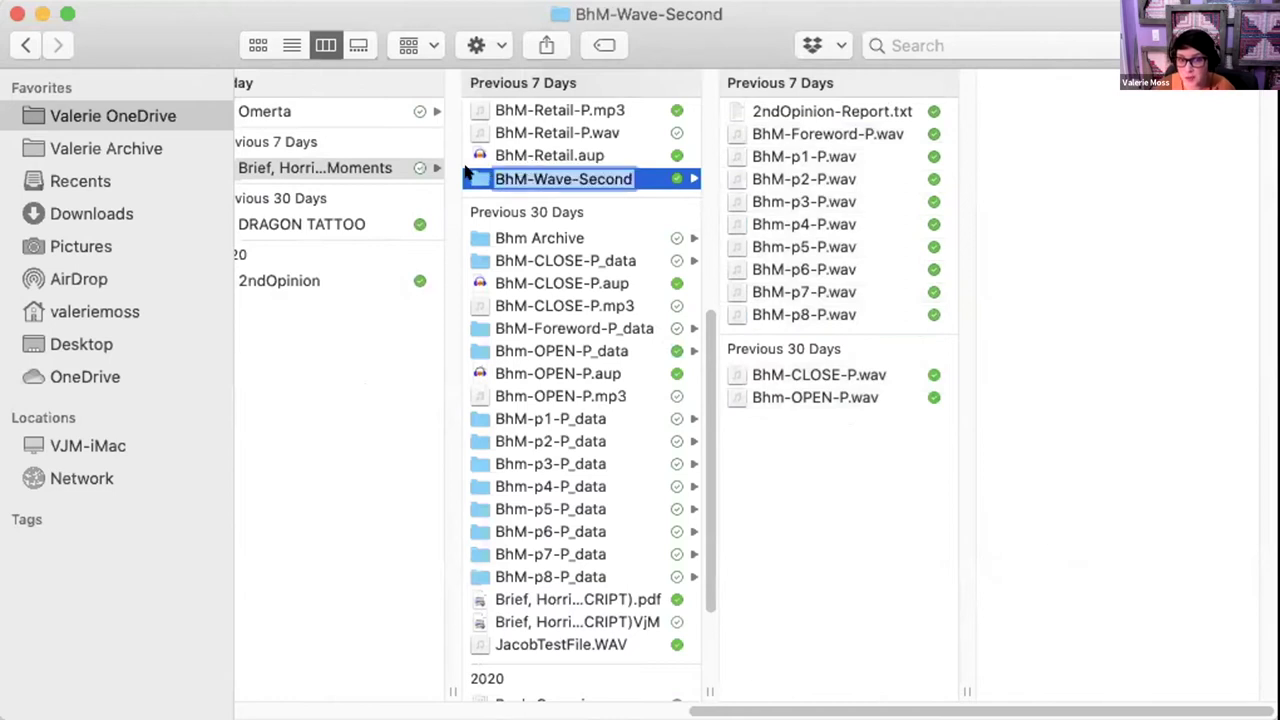
{"action": "left_click", "coordinate": [812, 111]}
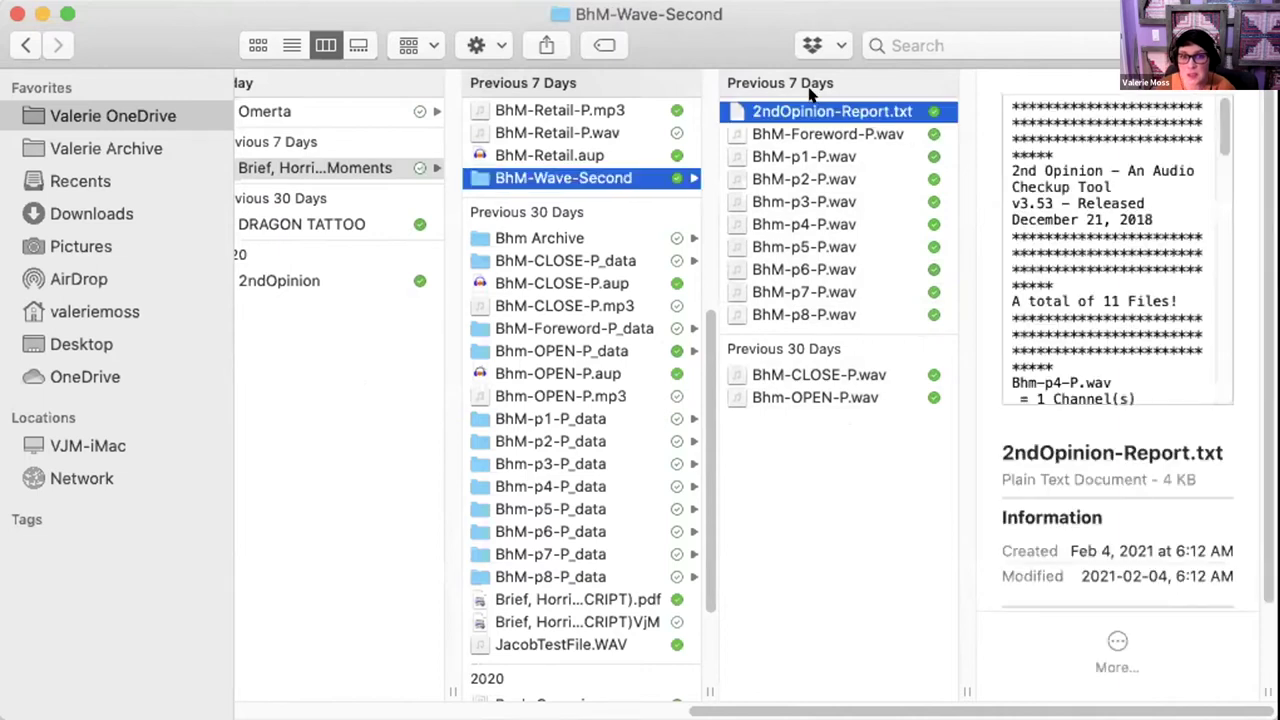
{"action": "right_click", "coordinate": [830, 108]}
{"action": "left_click", "coordinate": [900, 178]}
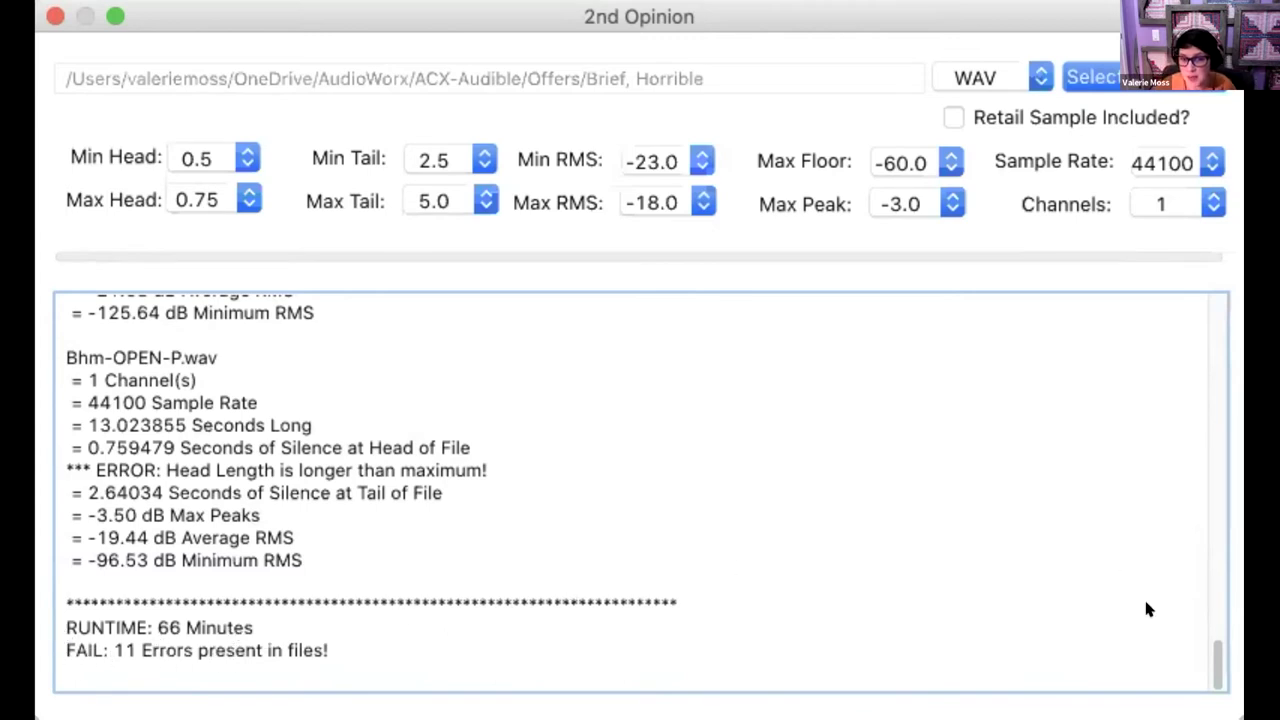
Step: Review the head, tail, peak and RMS results for the BhM WAV files, and return to the Offers folder in Finder
{"action": "scroll", "coordinate": [1197, 657], "scroll_direction": "up", "scroll_amount": 10}
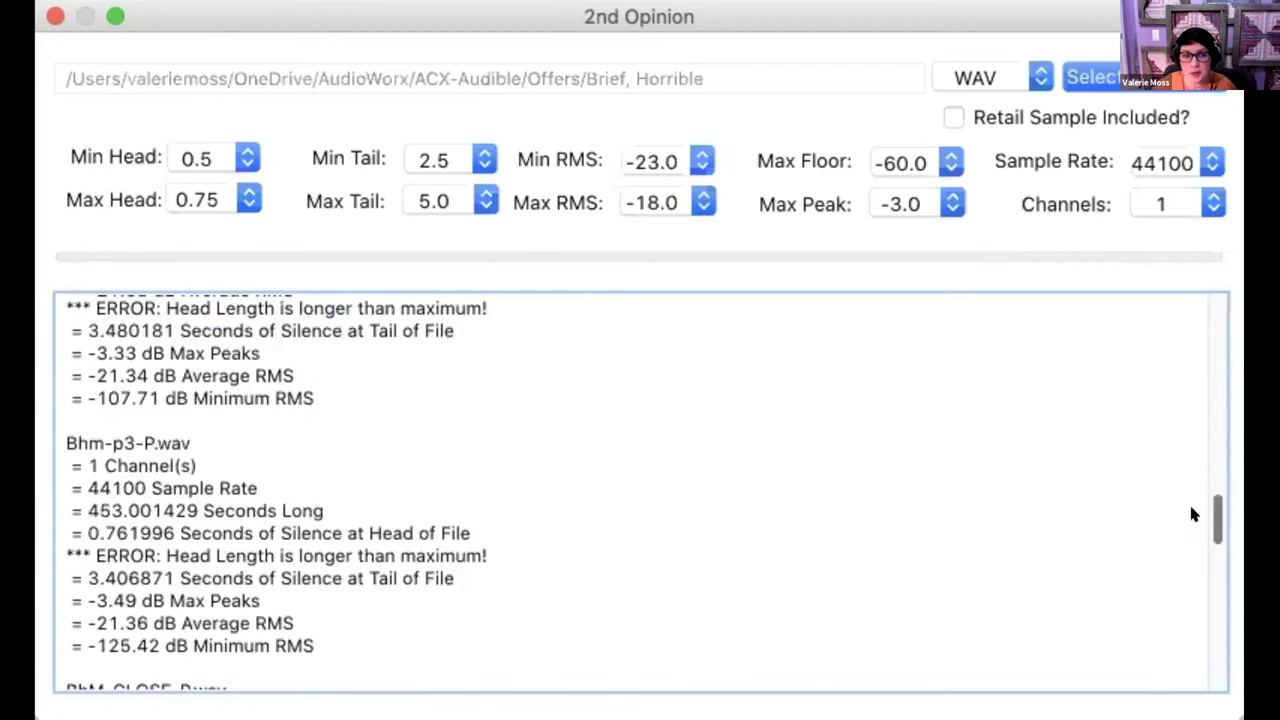
{"action": "scroll", "coordinate": [1195, 380], "scroll_direction": "up", "scroll_amount": 10}
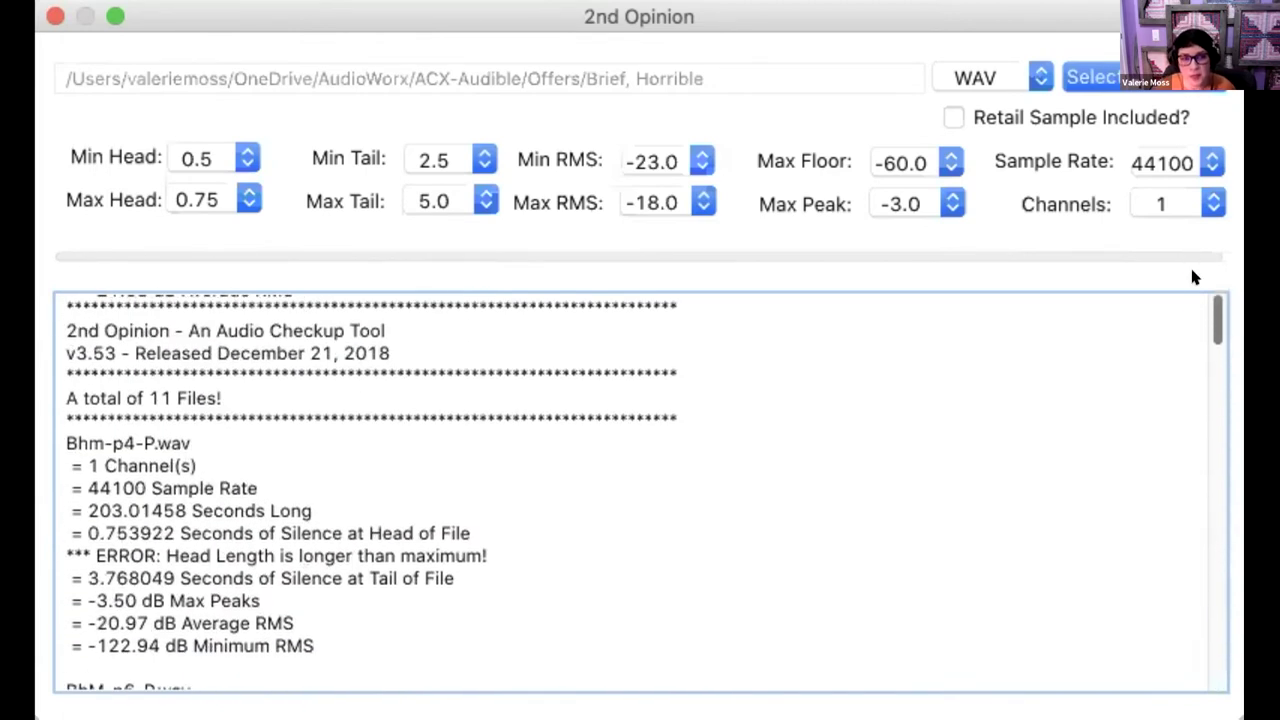
{"action": "scroll", "coordinate": [1192, 310], "scroll_direction": "down", "scroll_amount": 5}
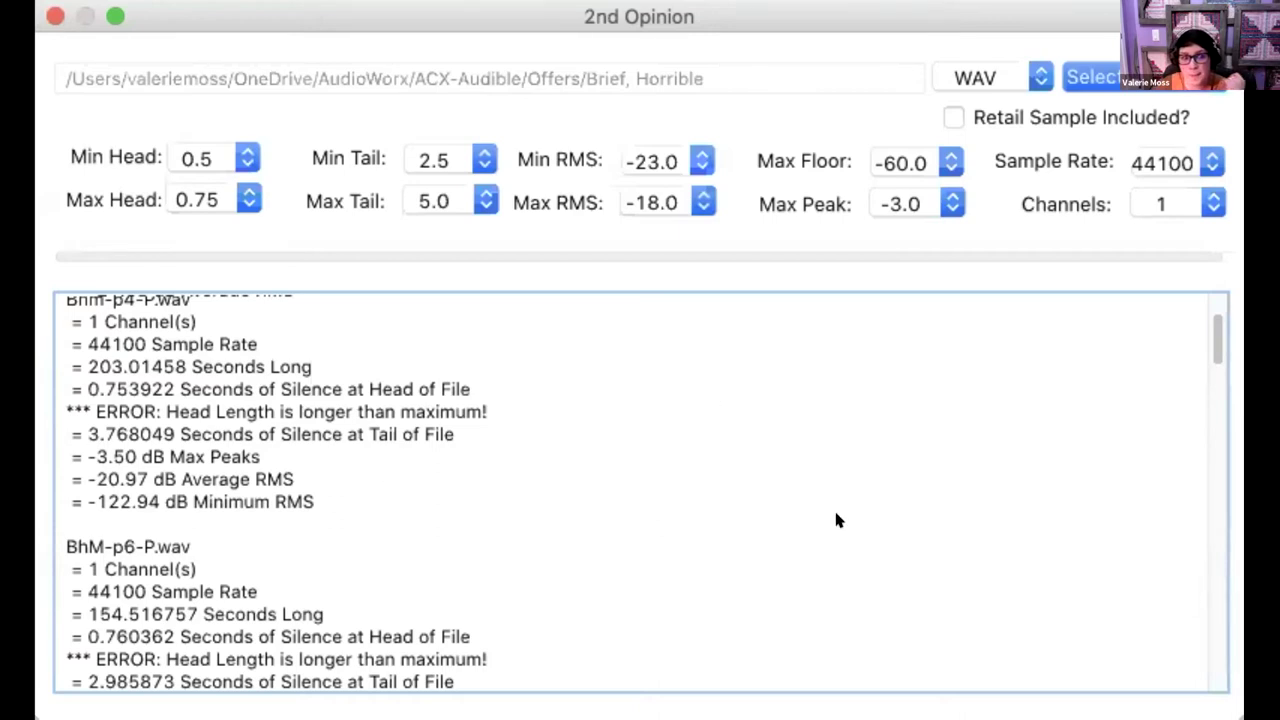
{"action": "scroll", "coordinate": [1206, 315], "scroll_direction": "up", "scroll_amount": 3}
{"action": "scroll", "coordinate": [1216, 305], "scroll_direction": "down", "scroll_amount": 5}
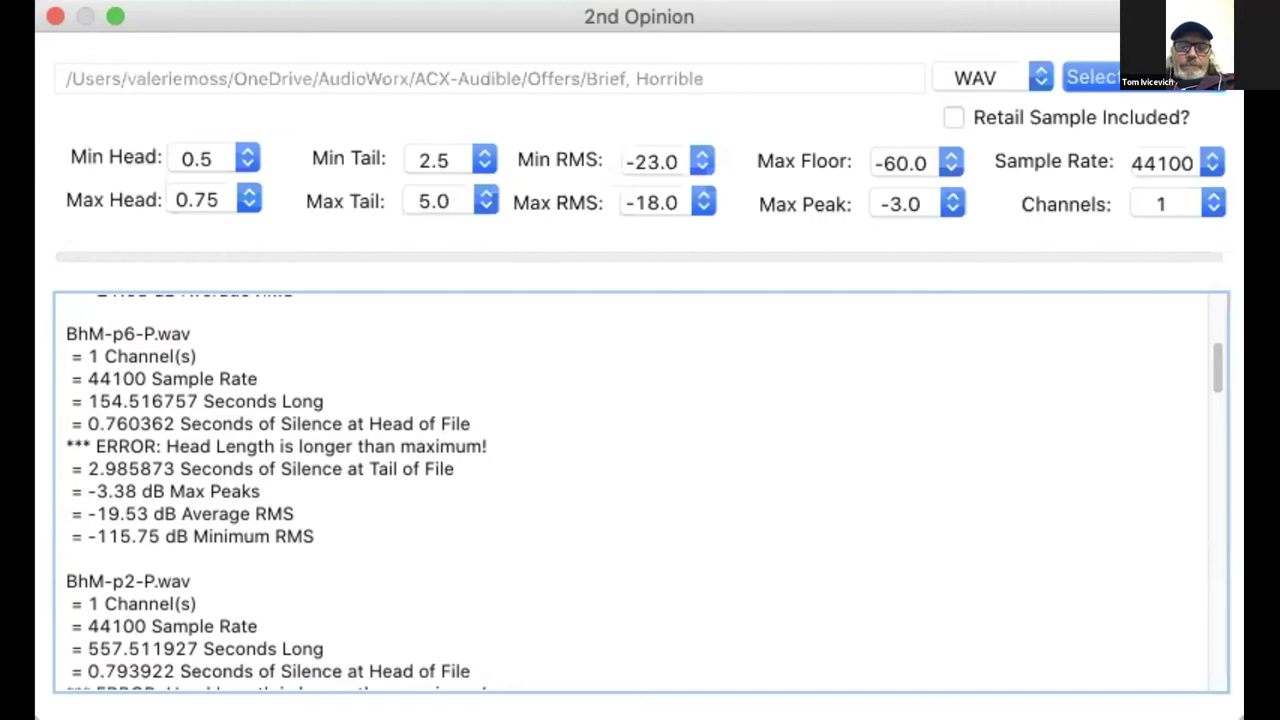
{"action": "scroll", "coordinate": [711, 480], "scroll_direction": "down", "scroll_amount": 3}
{"action": "scroll", "coordinate": [711, 471], "scroll_direction": "up", "scroll_amount": 10}
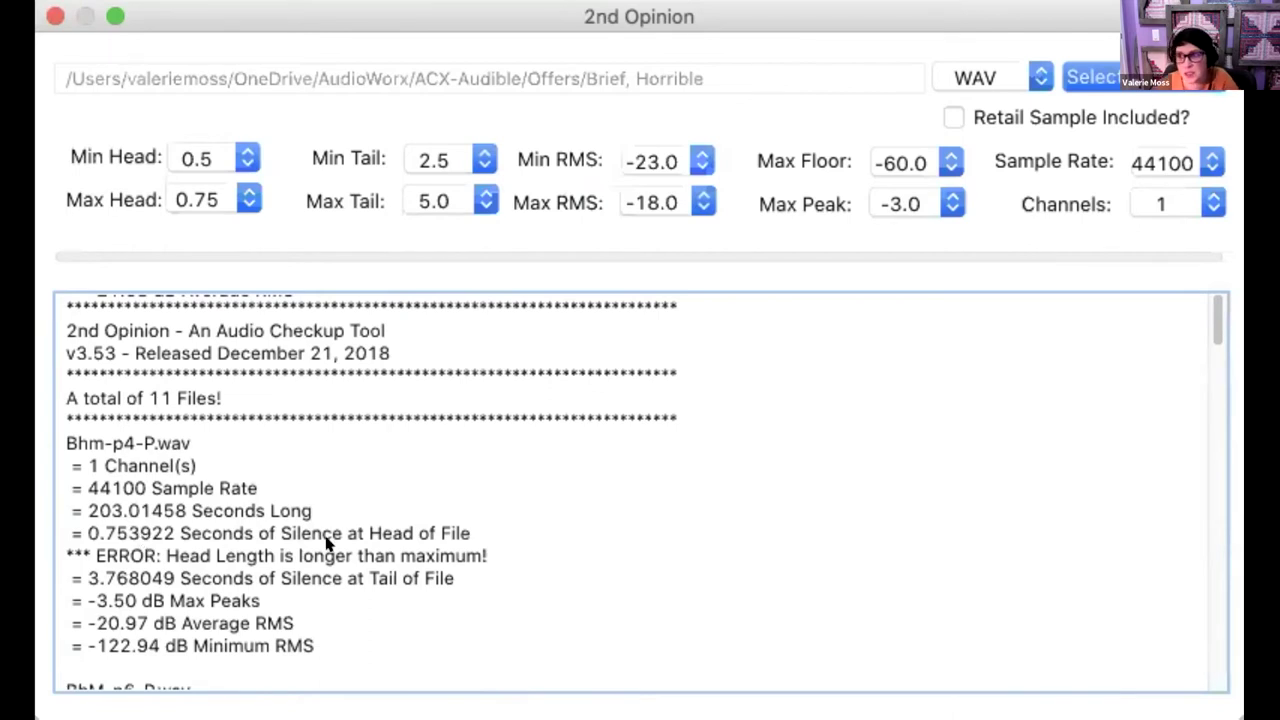
{"action": "scroll", "coordinate": [733, 445], "scroll_direction": "down", "scroll_amount": 5}
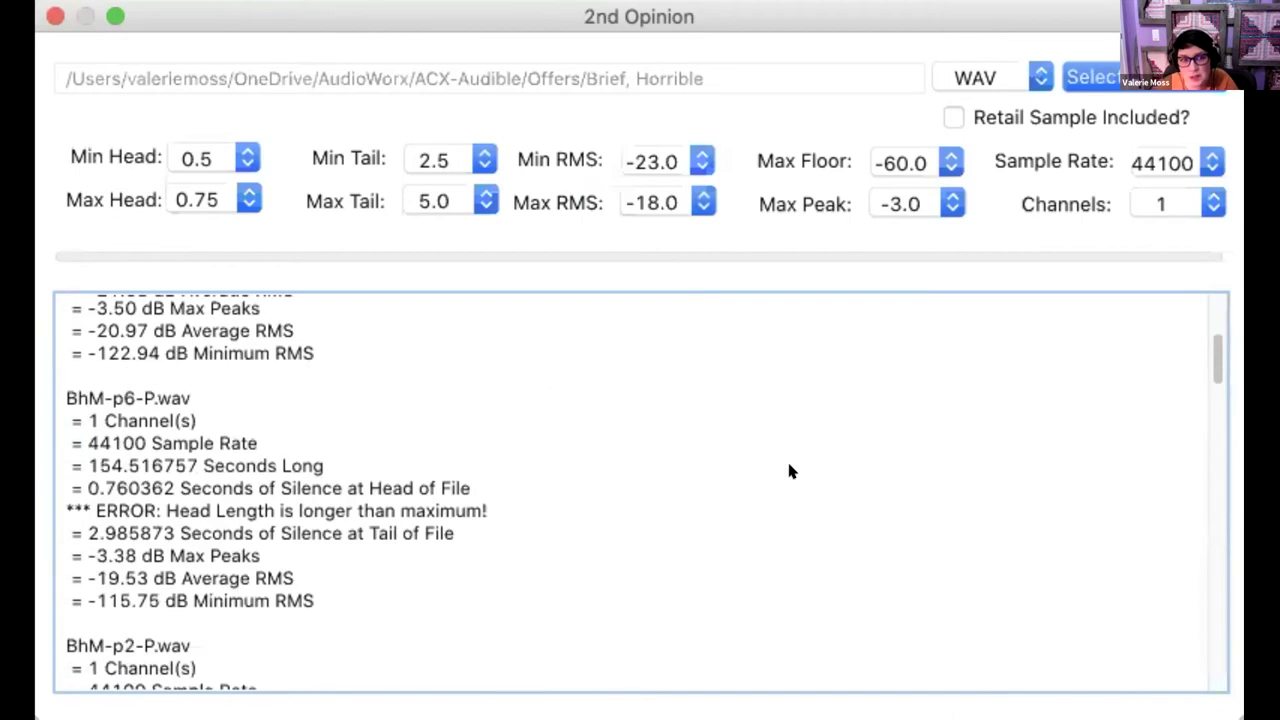
{"action": "scroll", "coordinate": [788, 471], "scroll_direction": "down", "scroll_amount": 3}
{"action": "scroll", "coordinate": [788, 471], "scroll_direction": "up", "scroll_amount": 2}
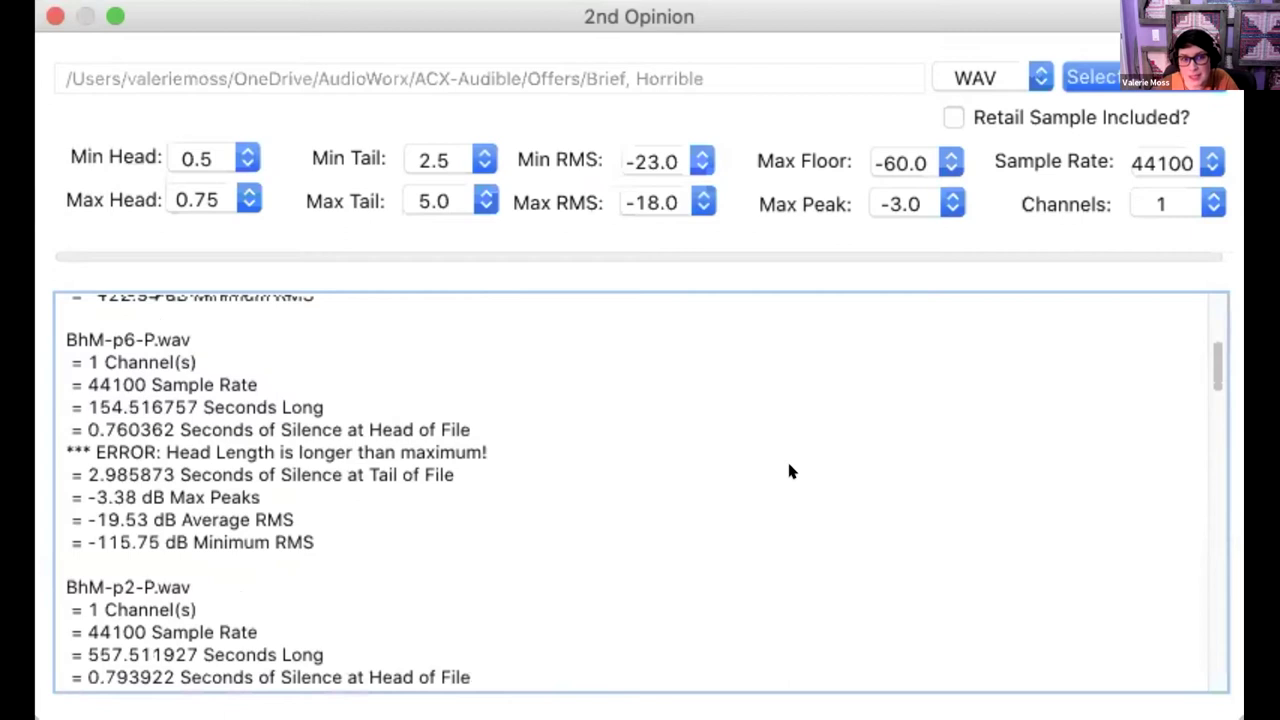
{"action": "scroll", "coordinate": [1193, 350], "scroll_direction": "down", "scroll_amount": 20}
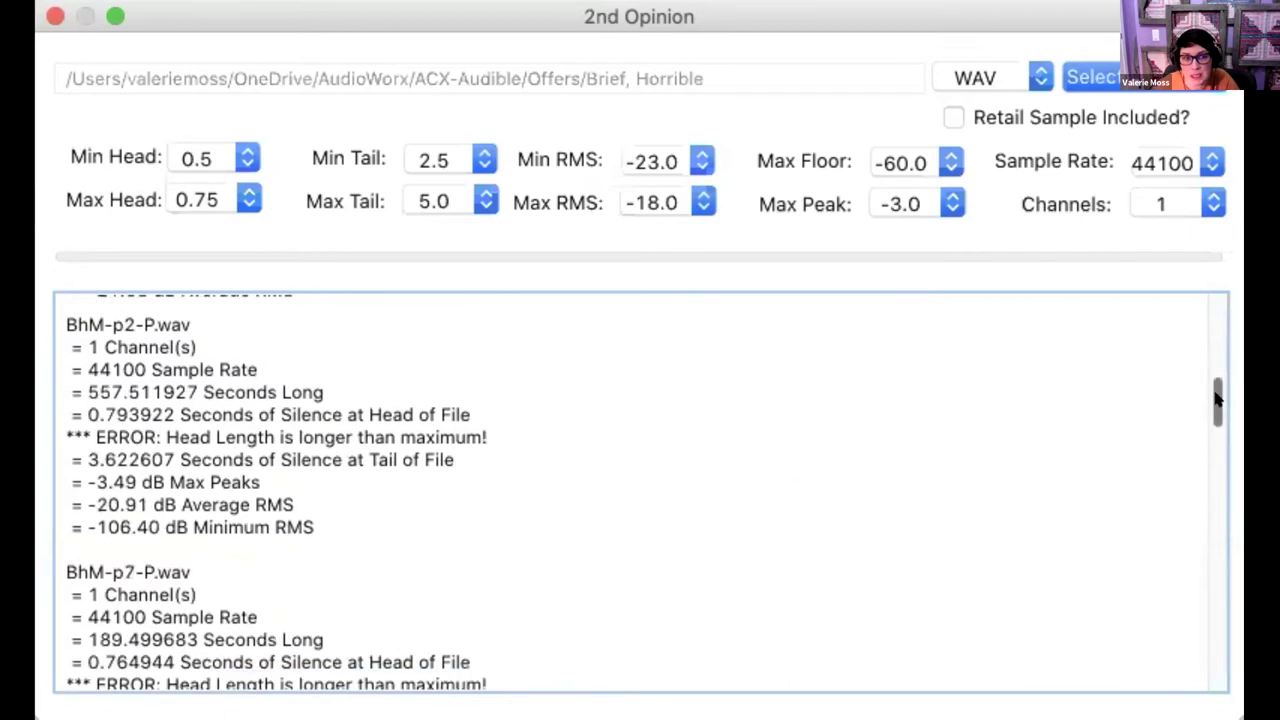
{"action": "scroll", "coordinate": [640, 490], "scroll_direction": "down", "scroll_amount": 4}
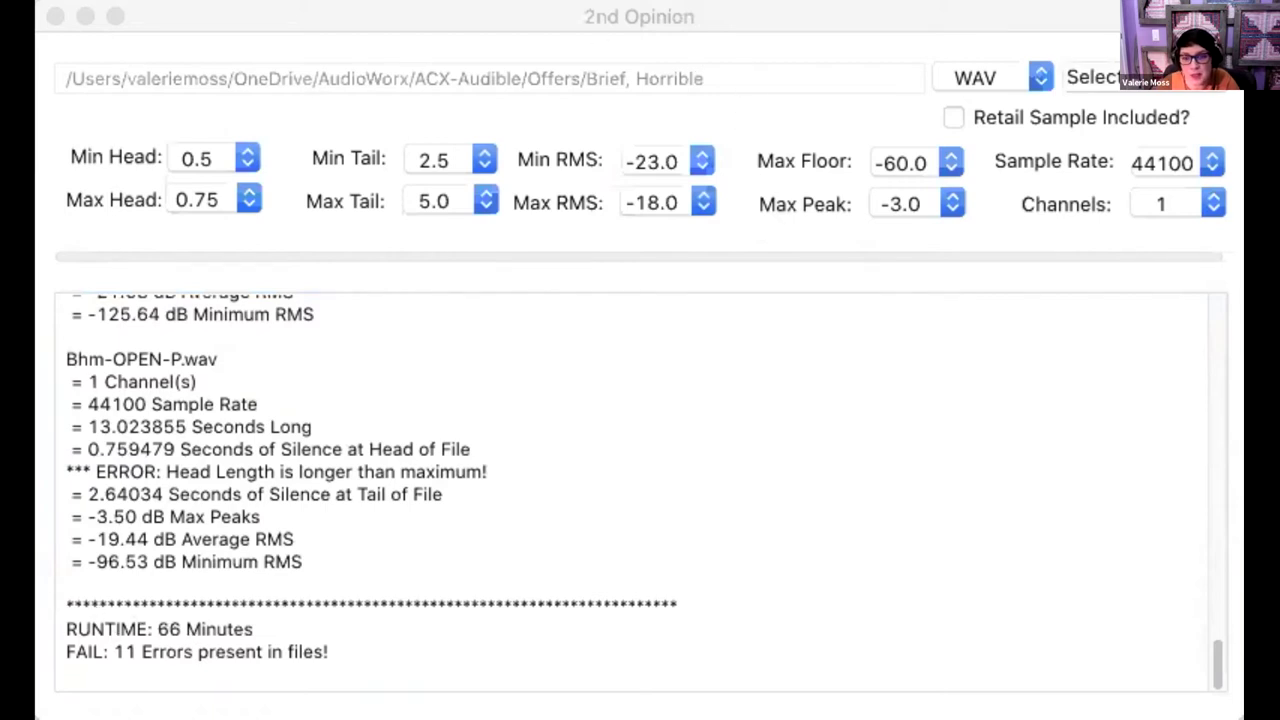
{"action": "key", "text": "super+Tab"}
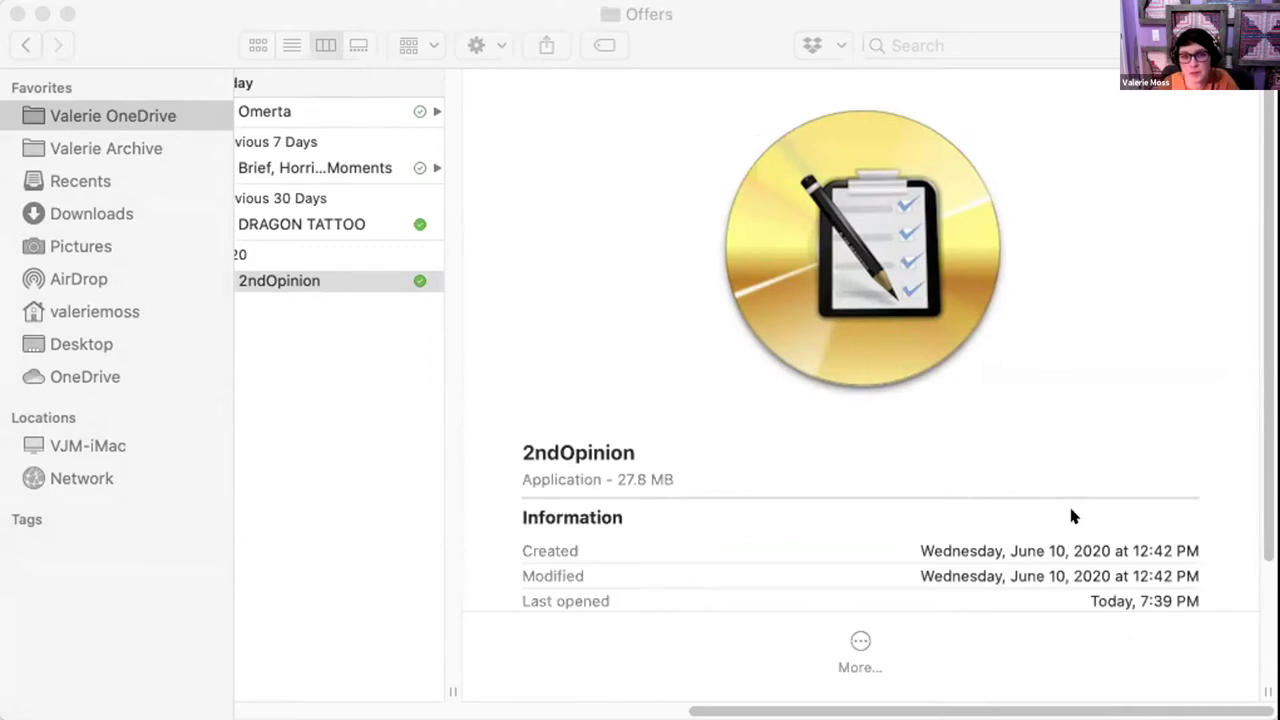
{"action": "left_click", "coordinate": [228, 75]}
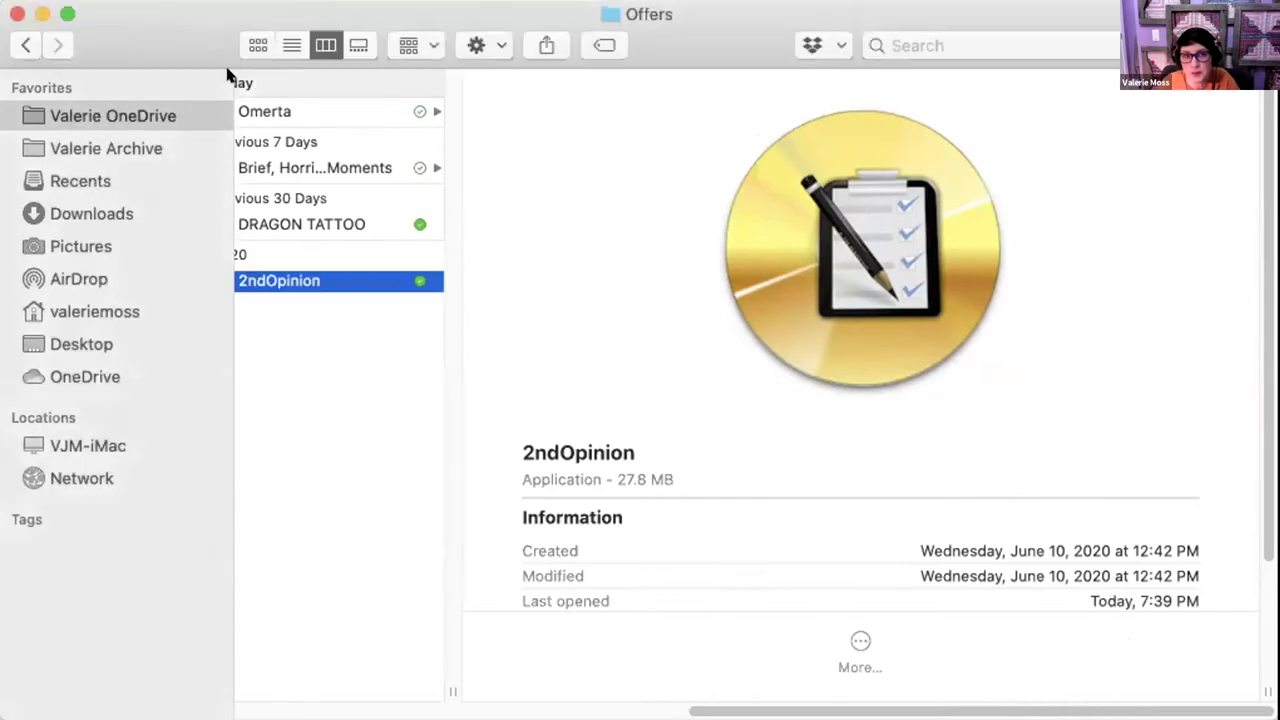
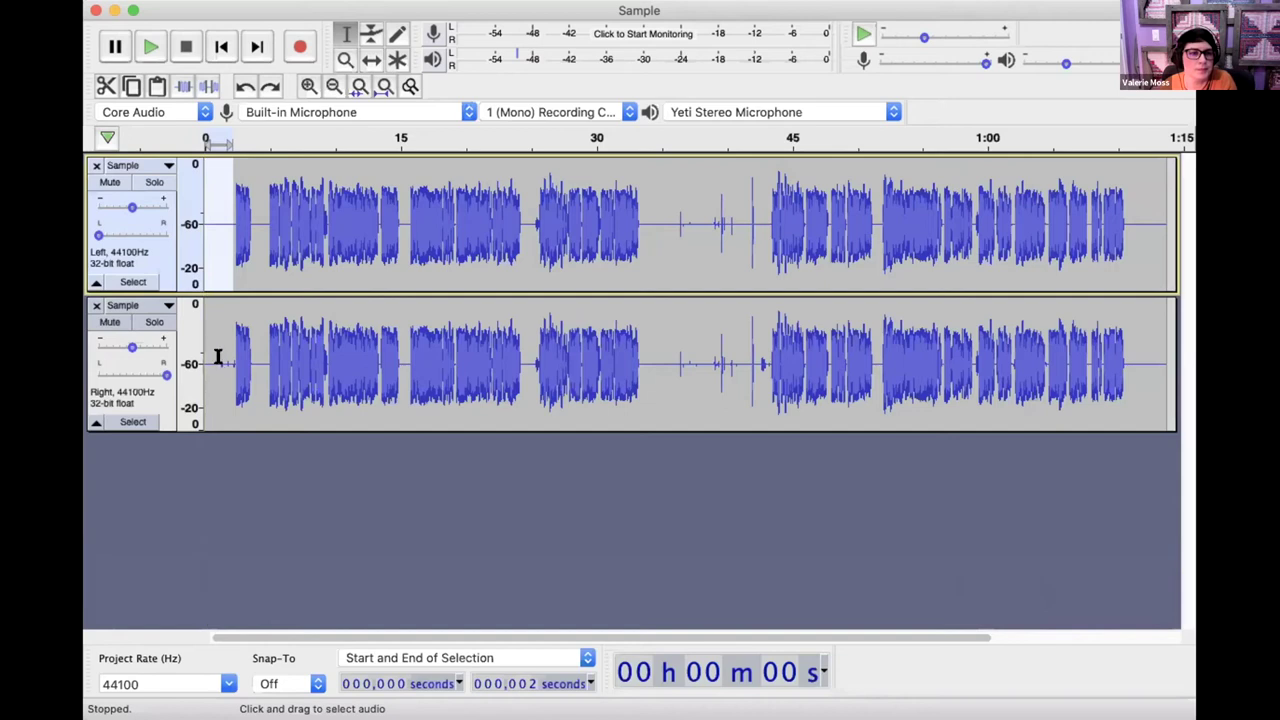
Step: In Audacity, run the De-Esser on the entire left-channel Sample track with the action set to Isolate changes
{"action": "left_click", "coordinate": [170, 370]}
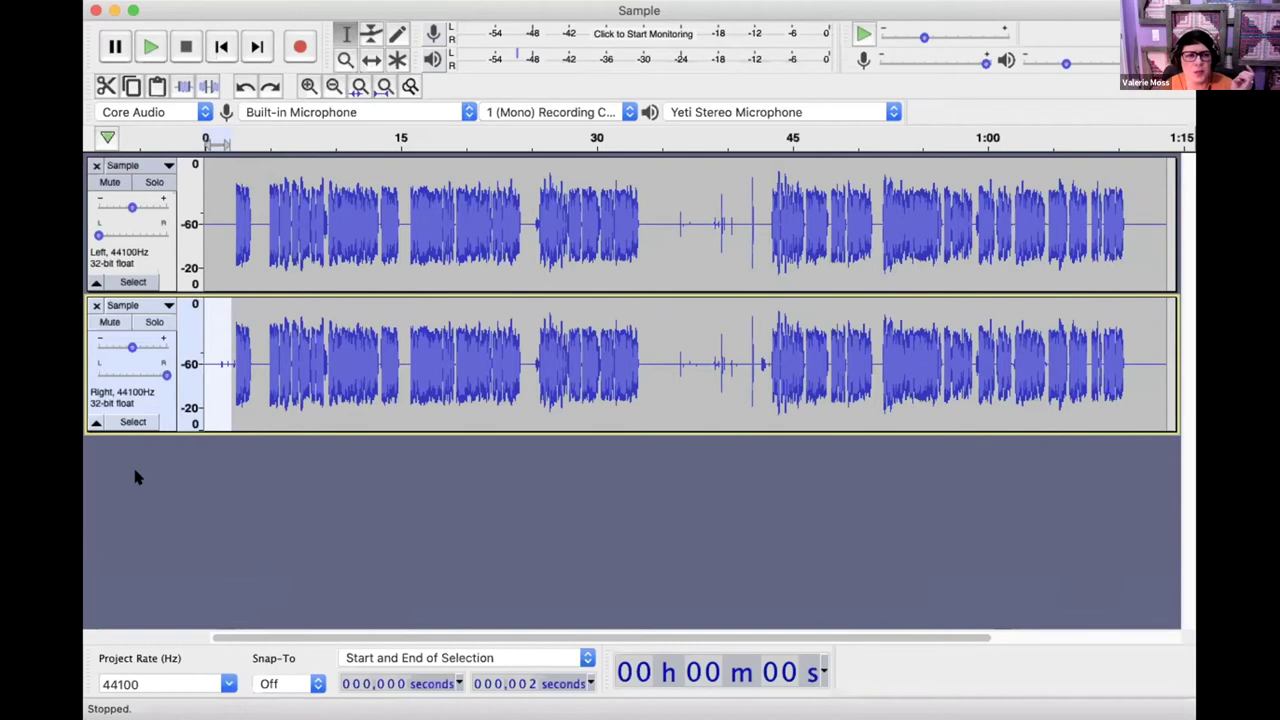
{"action": "left_click", "coordinate": [165, 252]}
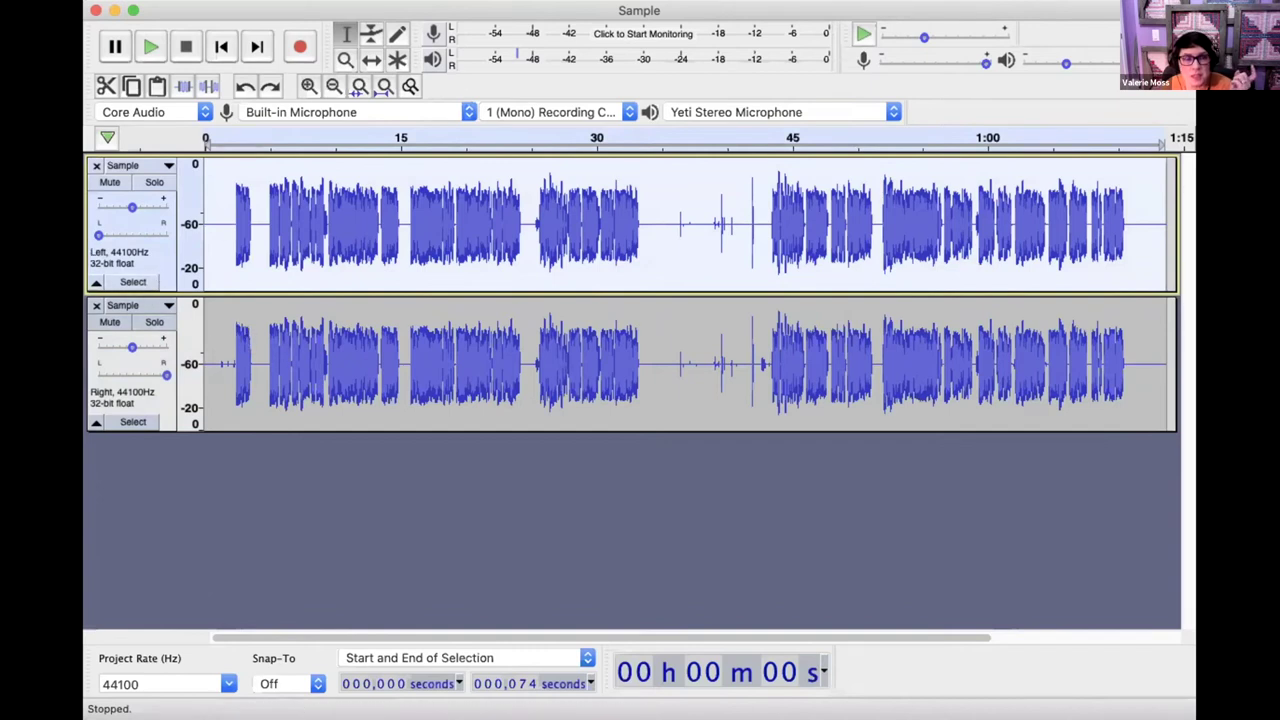
{"action": "left_click", "coordinate": [150, 2]}
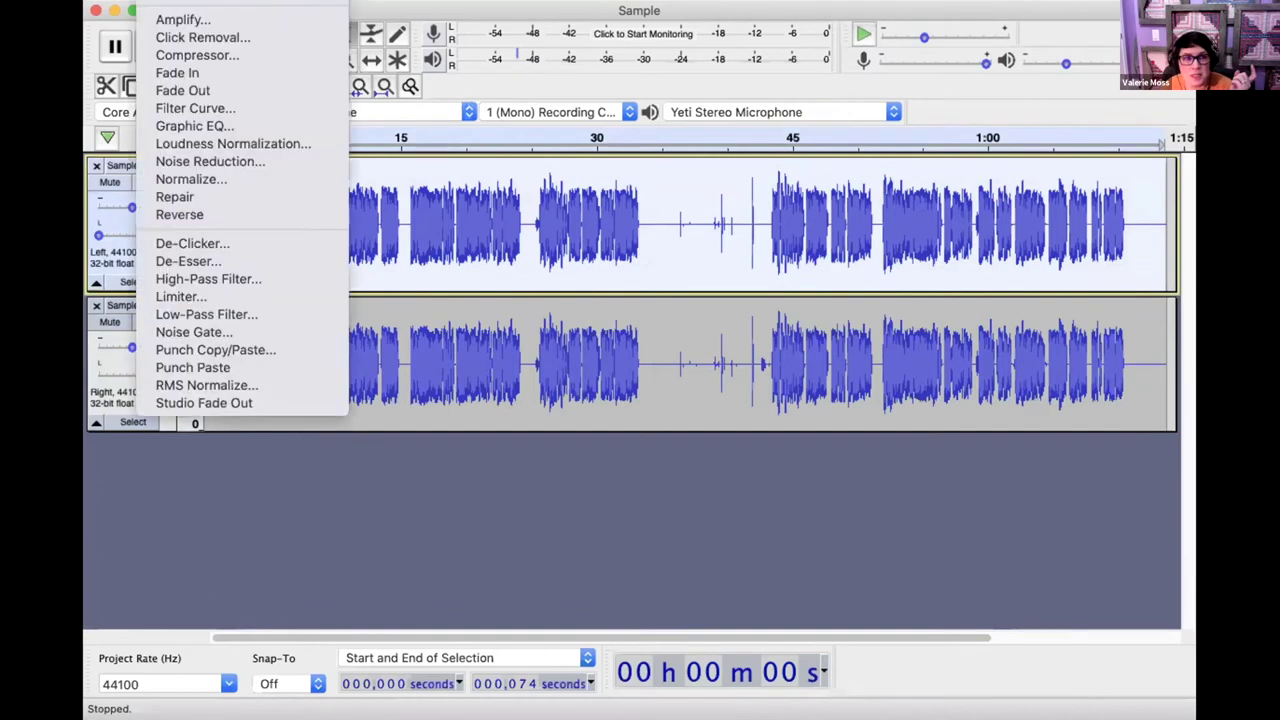
{"action": "left_click", "coordinate": [286, 261]}
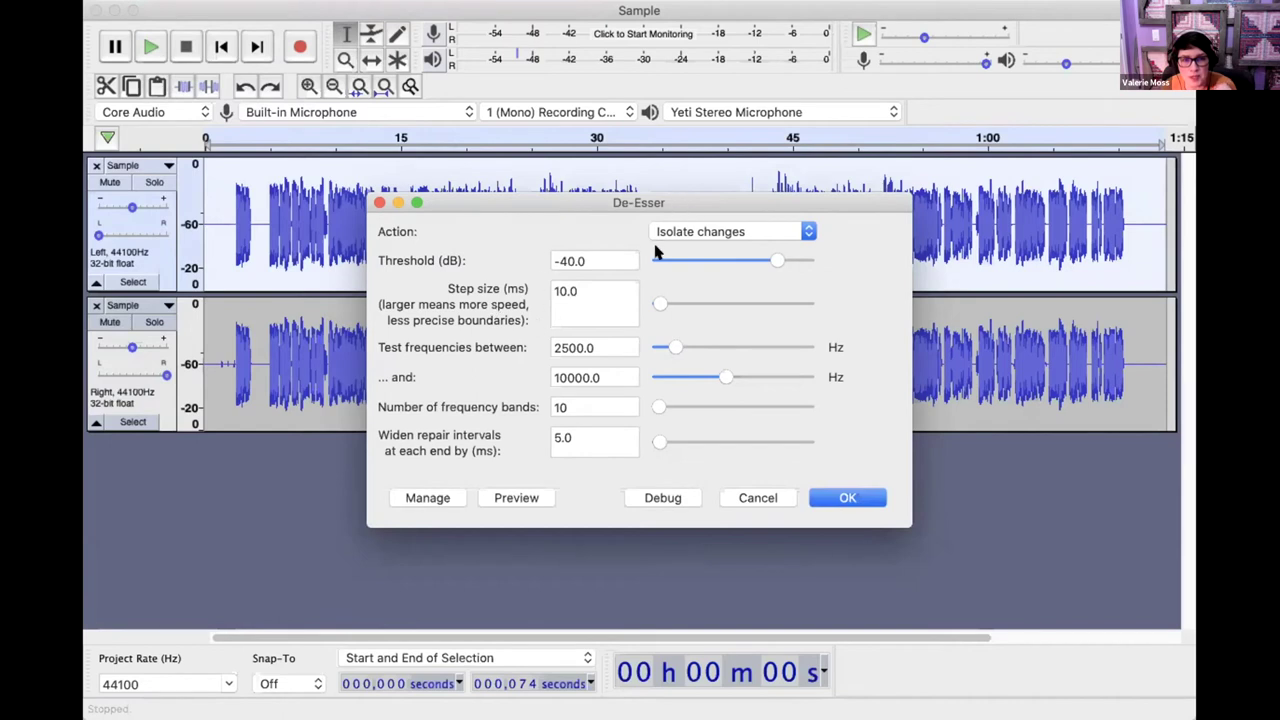
{"action": "left_click", "coordinate": [749, 230]}
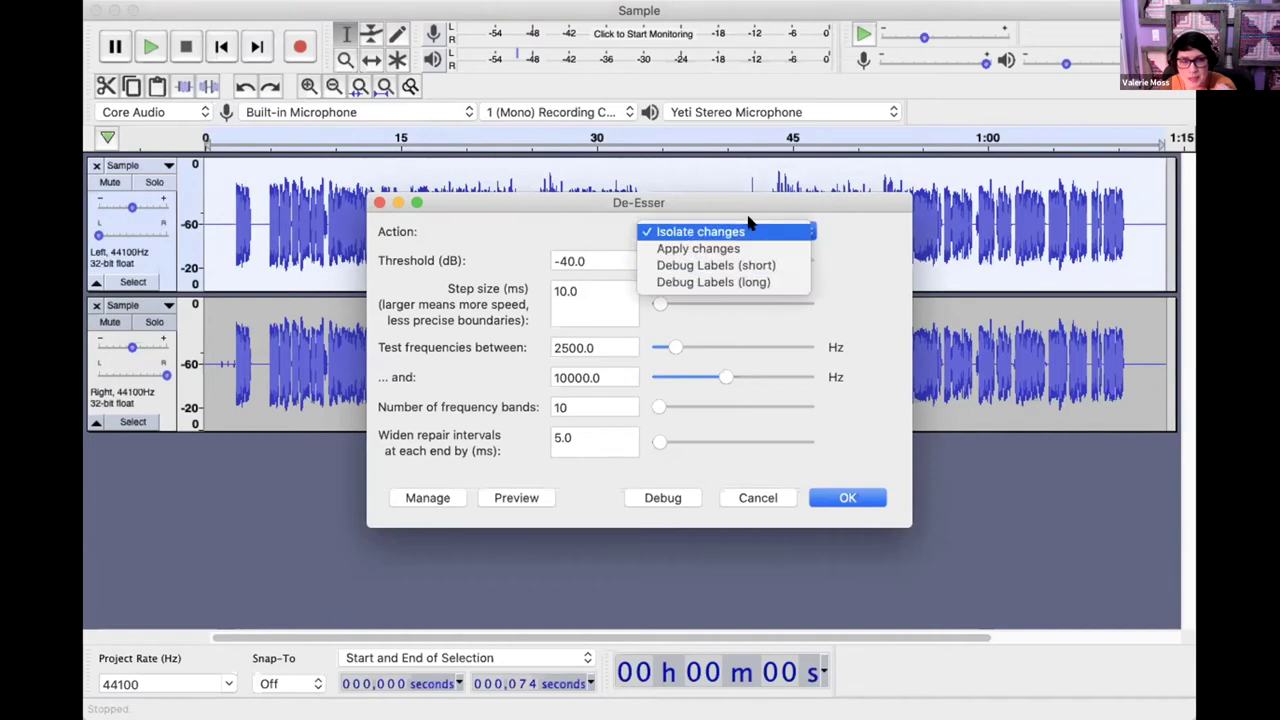
{"action": "left_click", "coordinate": [756, 231]}
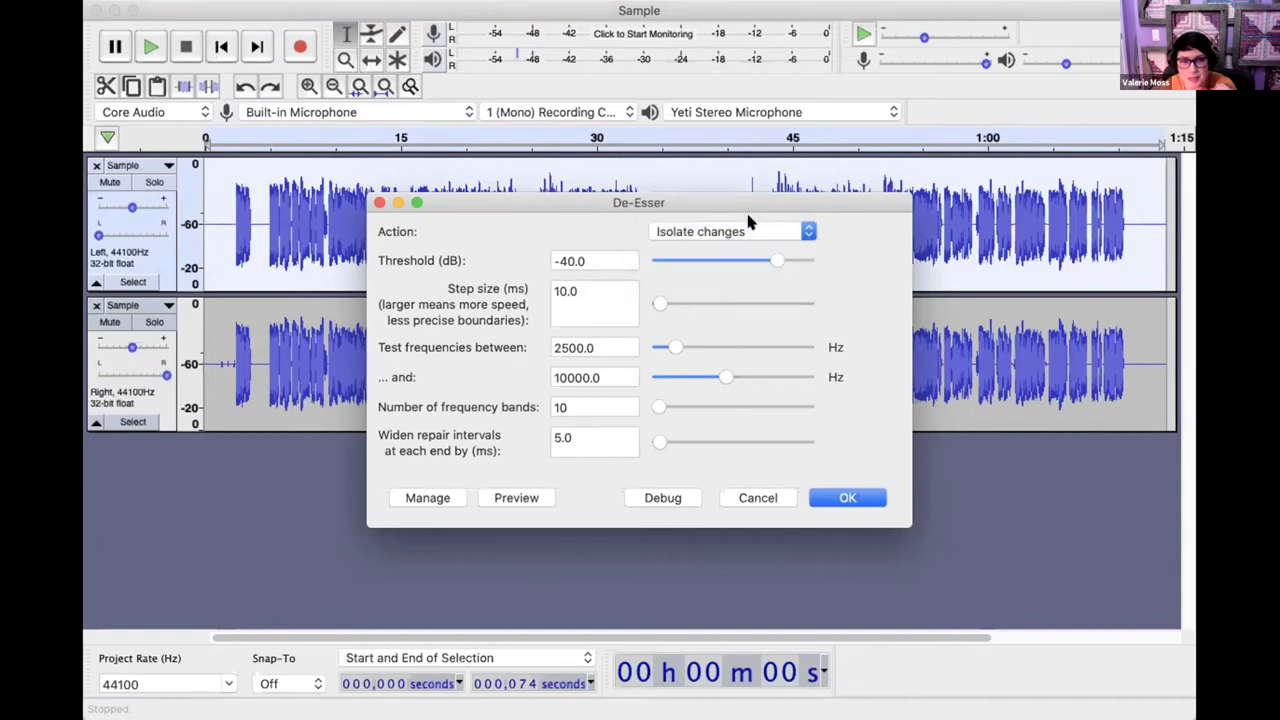
{"action": "left_click", "coordinate": [846, 496]}
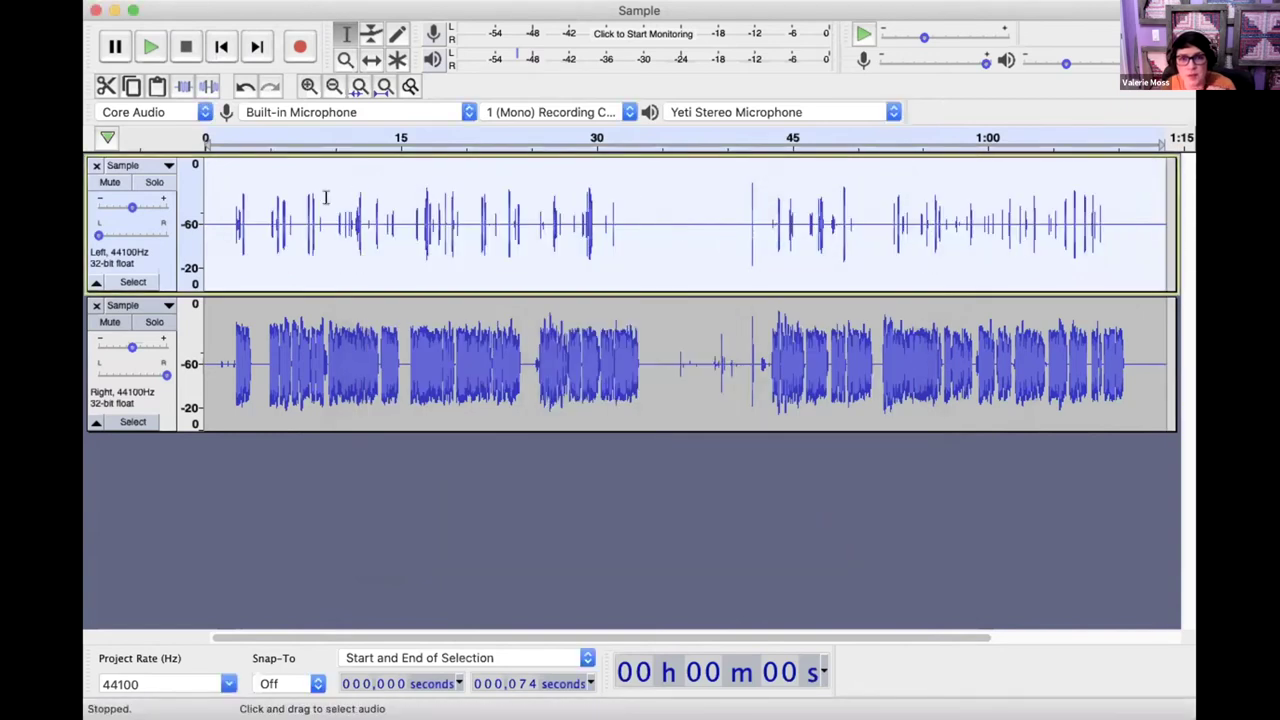
Step: Play the first spoken phrase of the right-channel track from just before 2.5 seconds to compare it with the isolated sibilance
{"action": "left_click", "coordinate": [207, 213]}
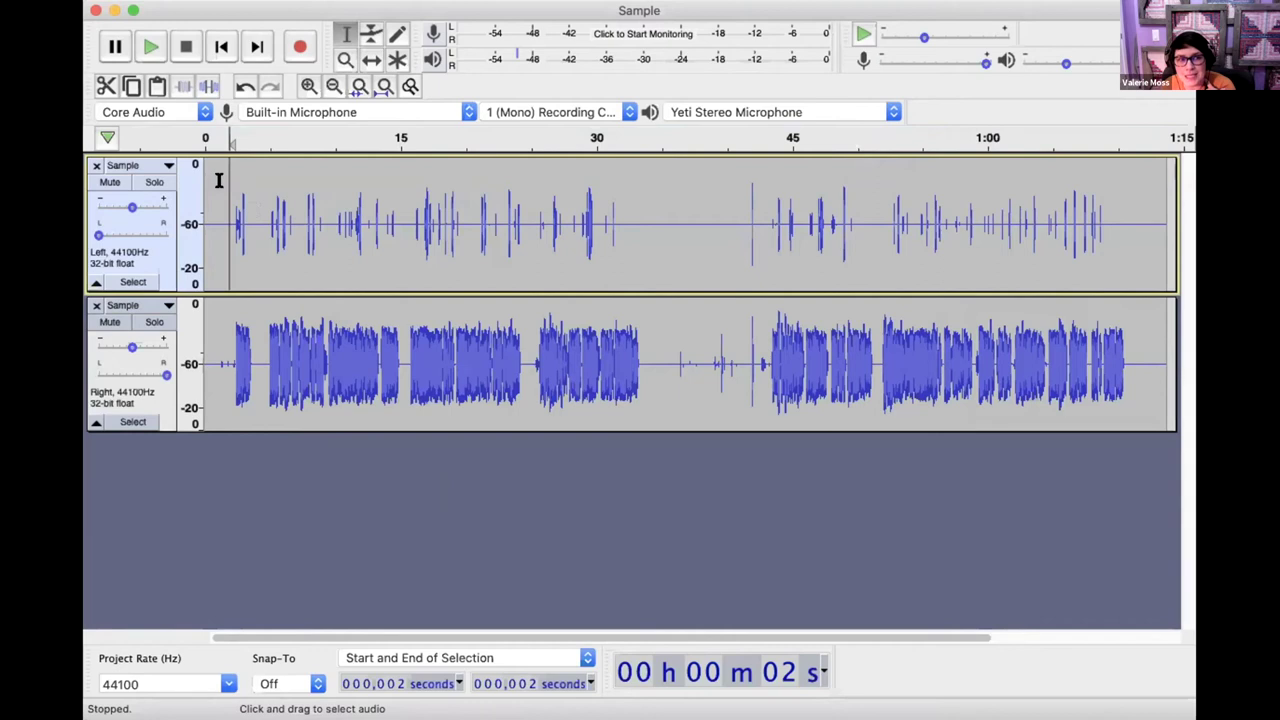
{"action": "left_click", "coordinate": [238, 364]}
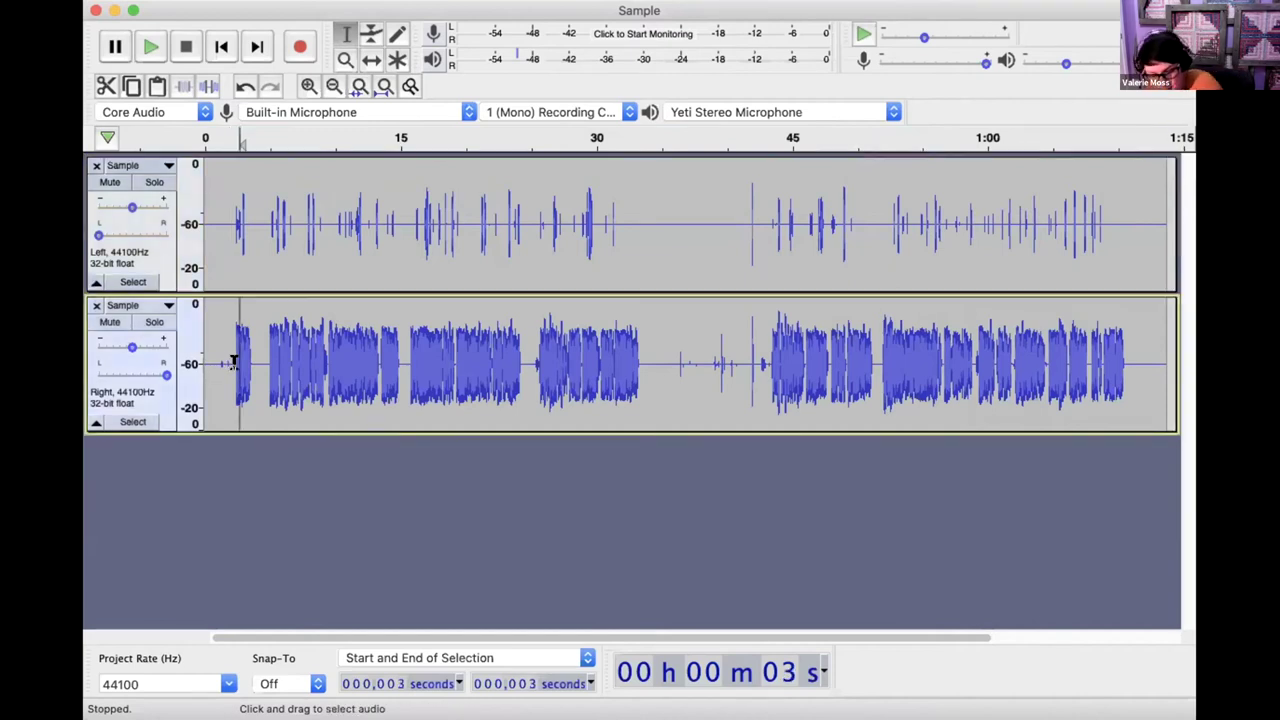
{"action": "key", "text": "super+1"}
{"action": "key", "text": "super+1"}
{"action": "key", "text": "super+1"}
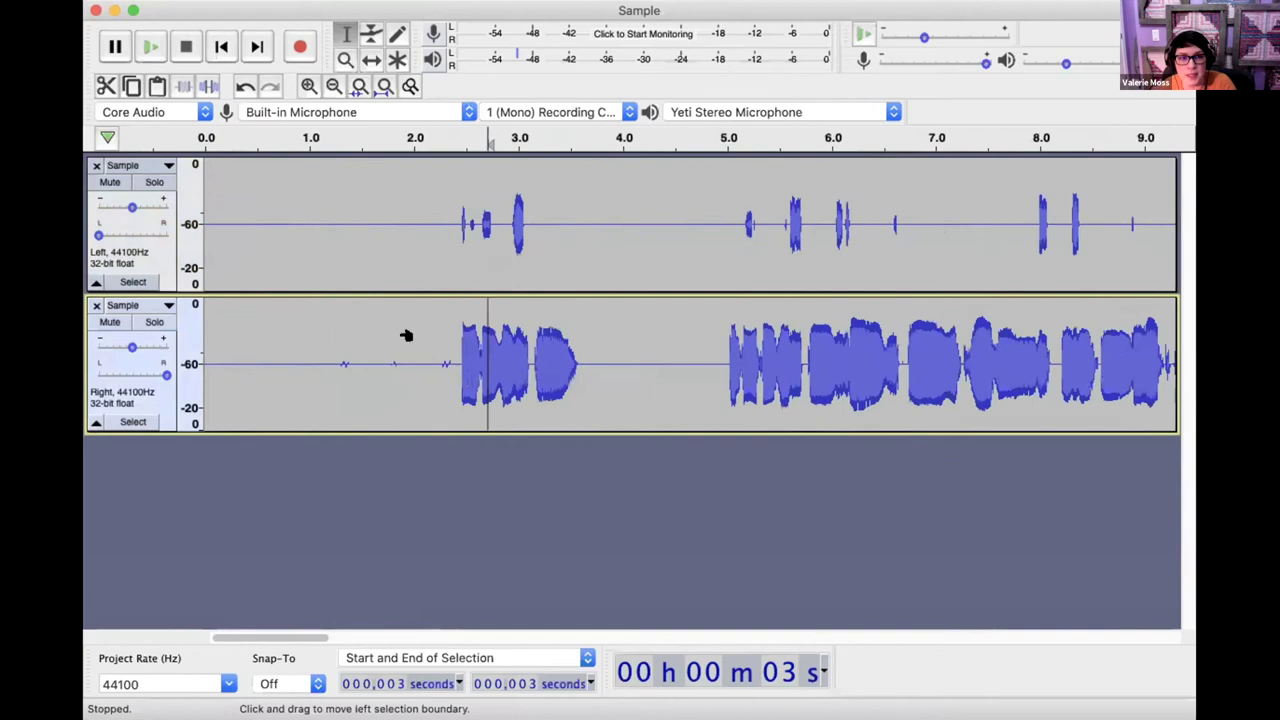
{"action": "key", "text": "super+1"}
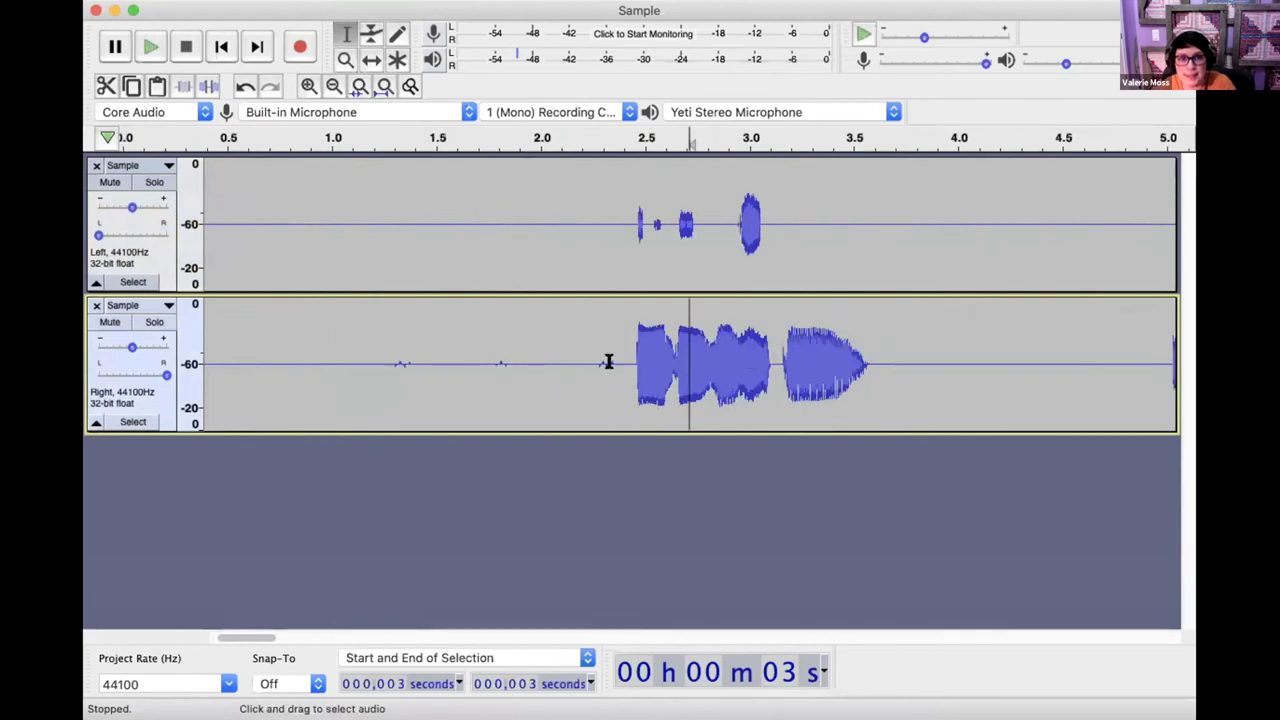
{"action": "left_click", "coordinate": [602, 365]}
{"action": "key", "text": "space"}
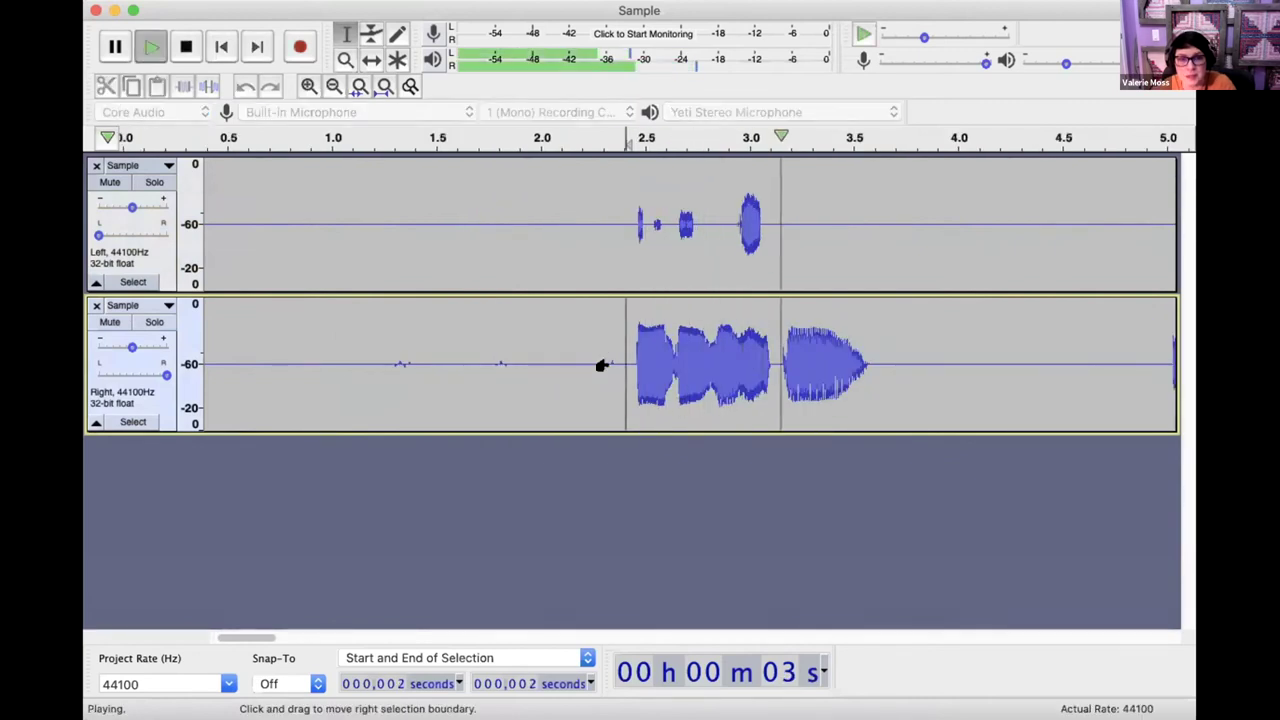
{"action": "key", "text": "space"}
Step: Select the last spoken word of the opening phrase, about 3.1 to 3.6 seconds, on the right-channel track and amplify it by -4 dB
{"action": "left_click_drag", "start_coordinate": [774, 360], "coordinate": [872, 416]}
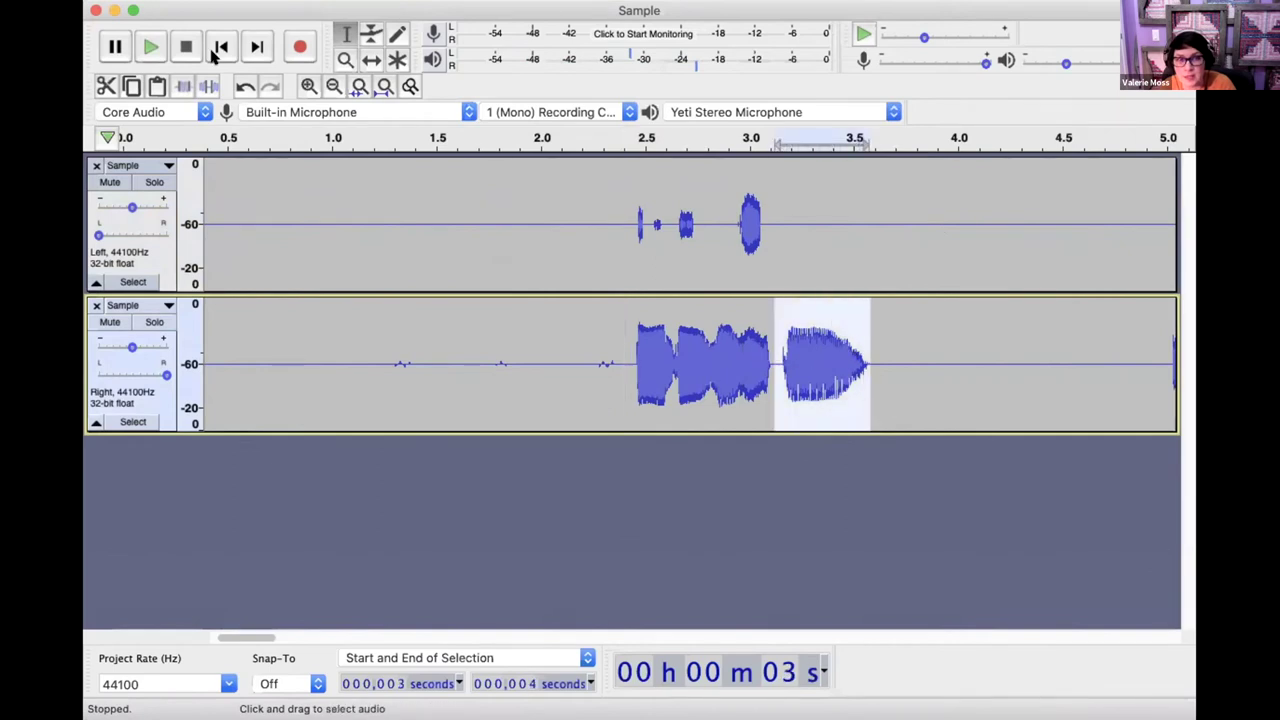
{"action": "left_click", "coordinate": [180, 0]}
{"action": "left_click", "coordinate": [268, 20]}
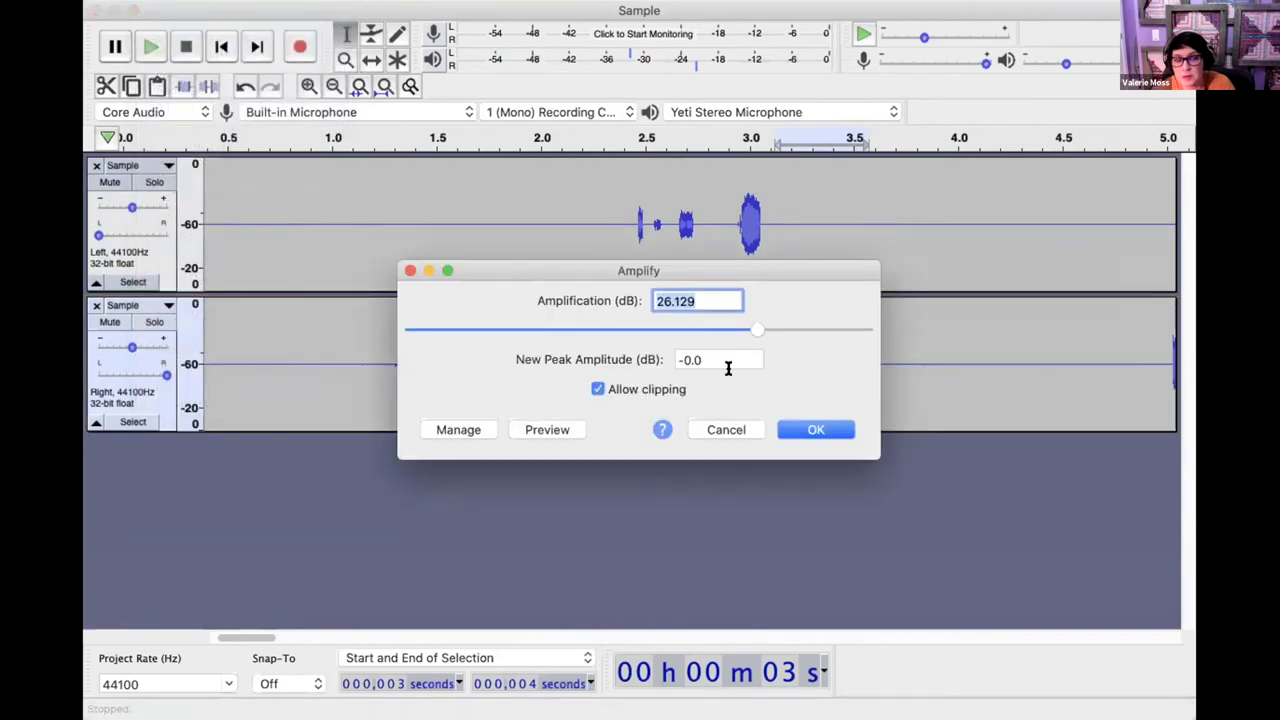
{"action": "left_click_drag", "start_coordinate": [750, 328], "coordinate": [610, 330]}
{"action": "key", "text": "super+a"}
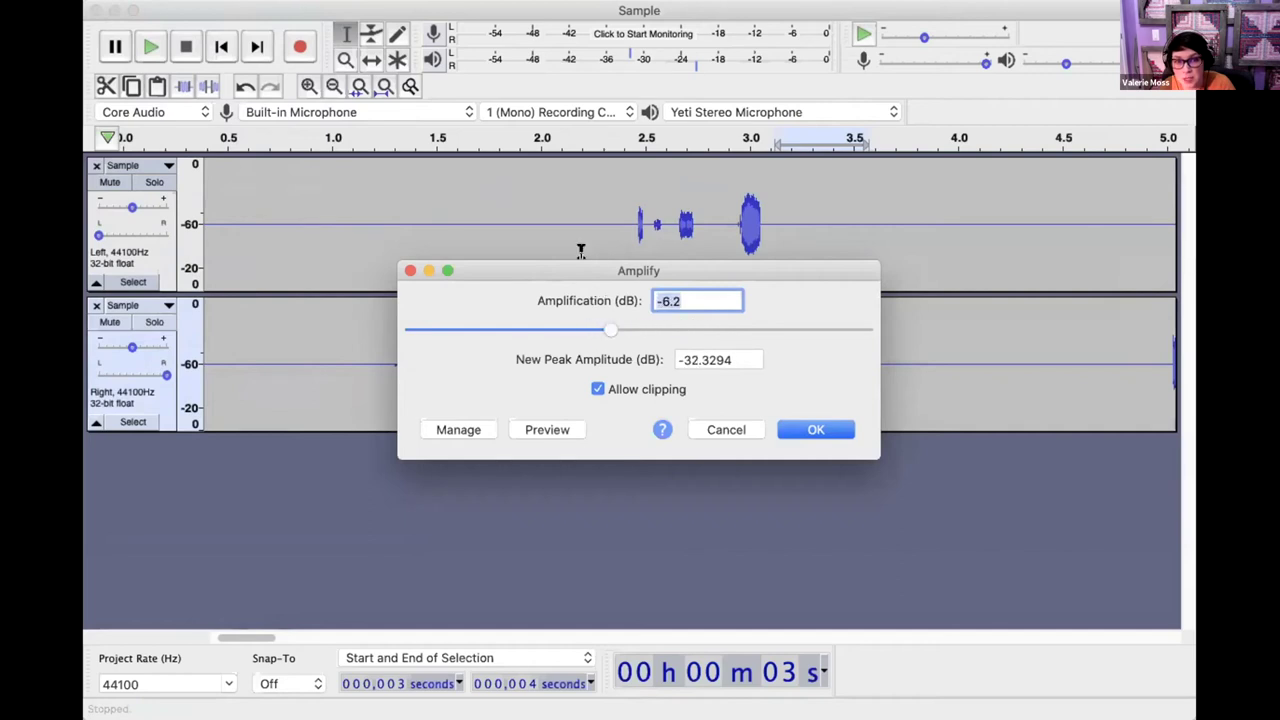
{"action": "type", "text": "-4"}
{"action": "key", "text": "Return"}
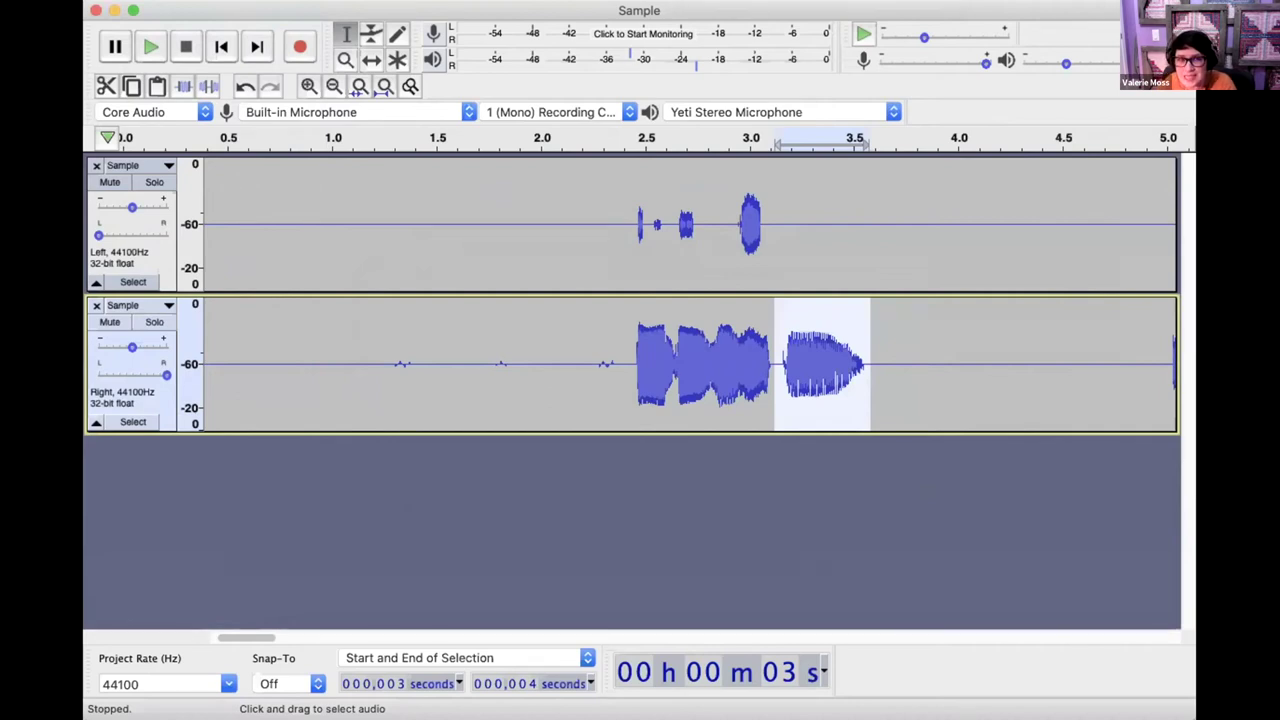
Step: Fit the whole project in view and play the lower Sample track from the spike at about 42 seconds
{"action": "left_click", "coordinate": [385, 86]}
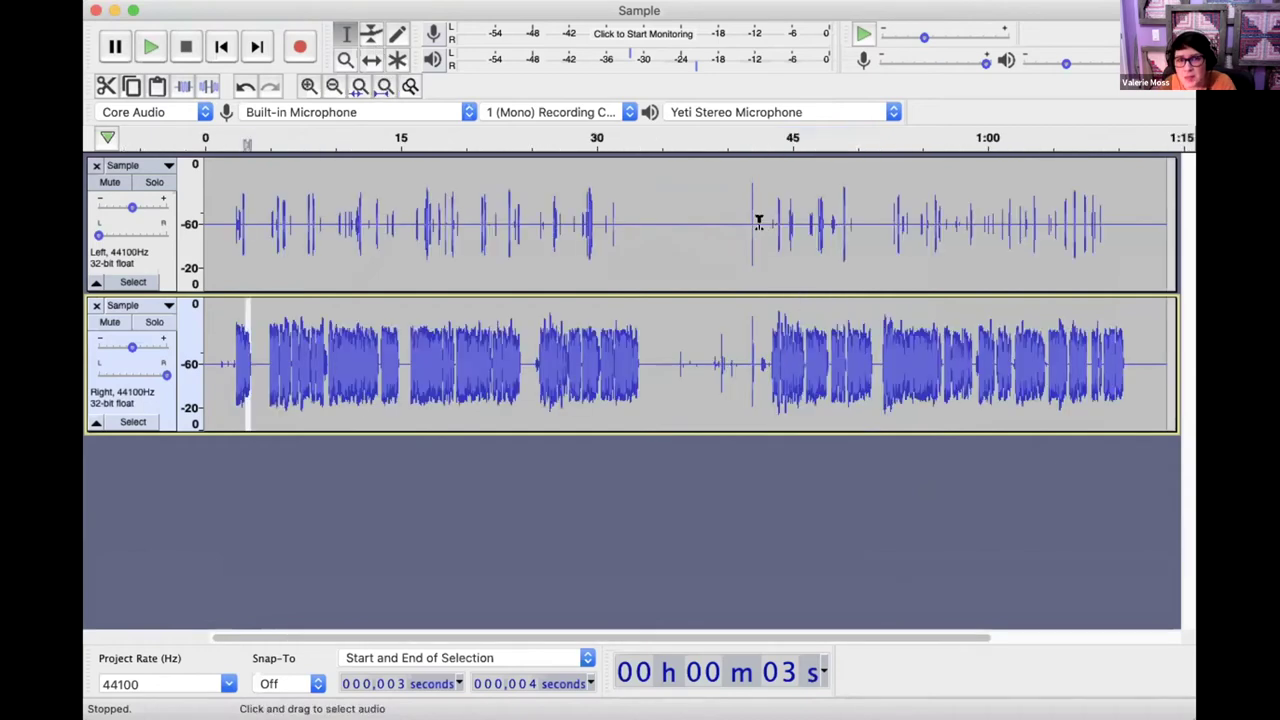
{"action": "left_click", "coordinate": [750, 366]}
{"action": "key", "text": "space"}
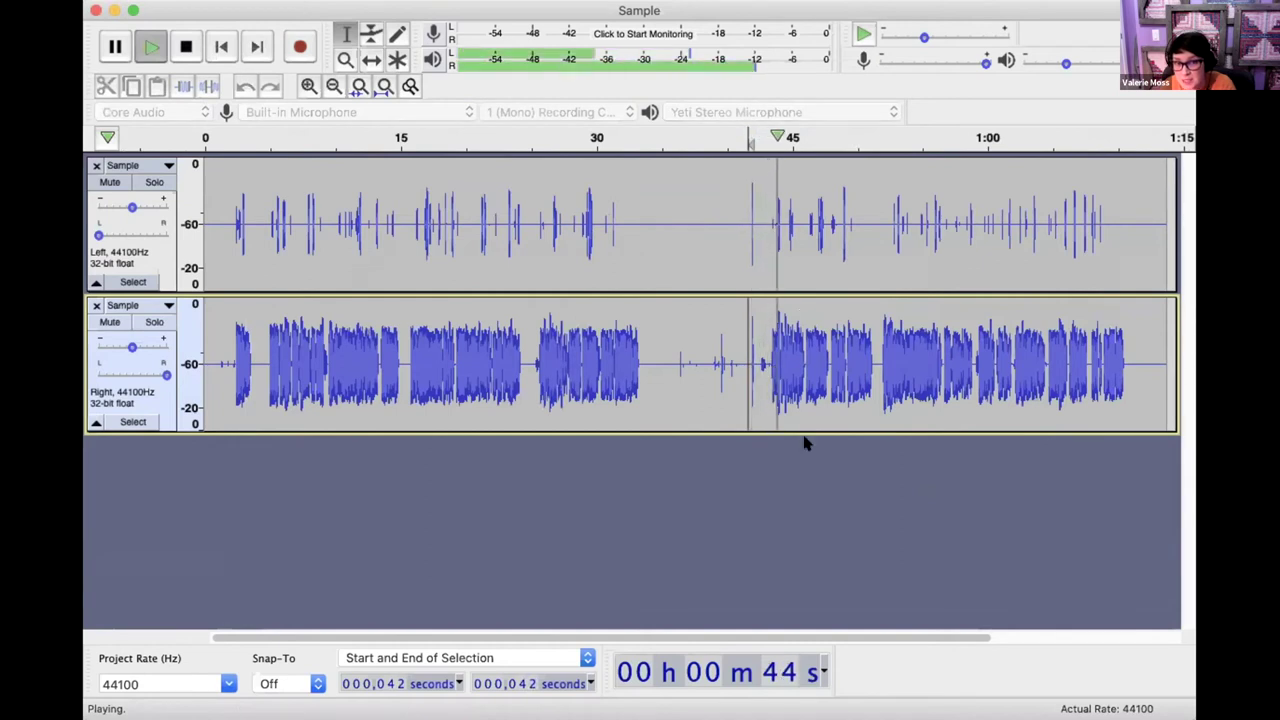
{"action": "key", "text": "space"}
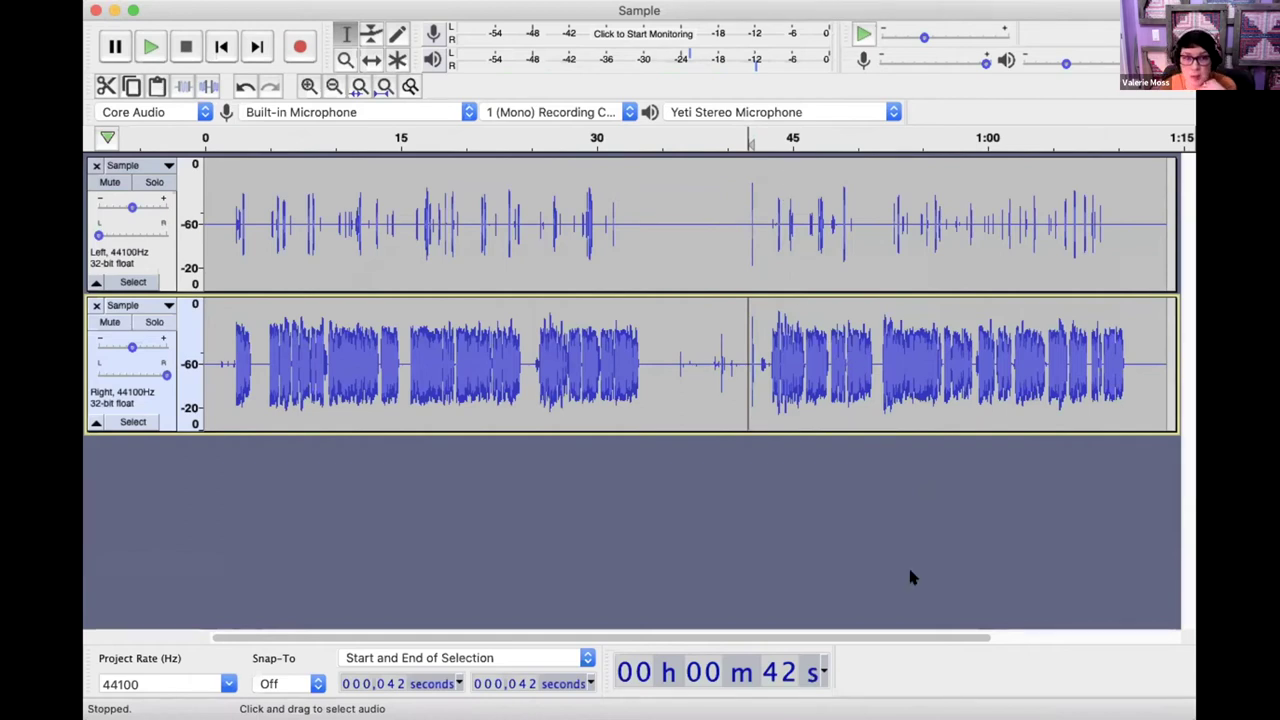
Step: Centre the panning of both Sample tracks so each plays in mono
{"action": "left_click", "coordinate": [165, 414]}
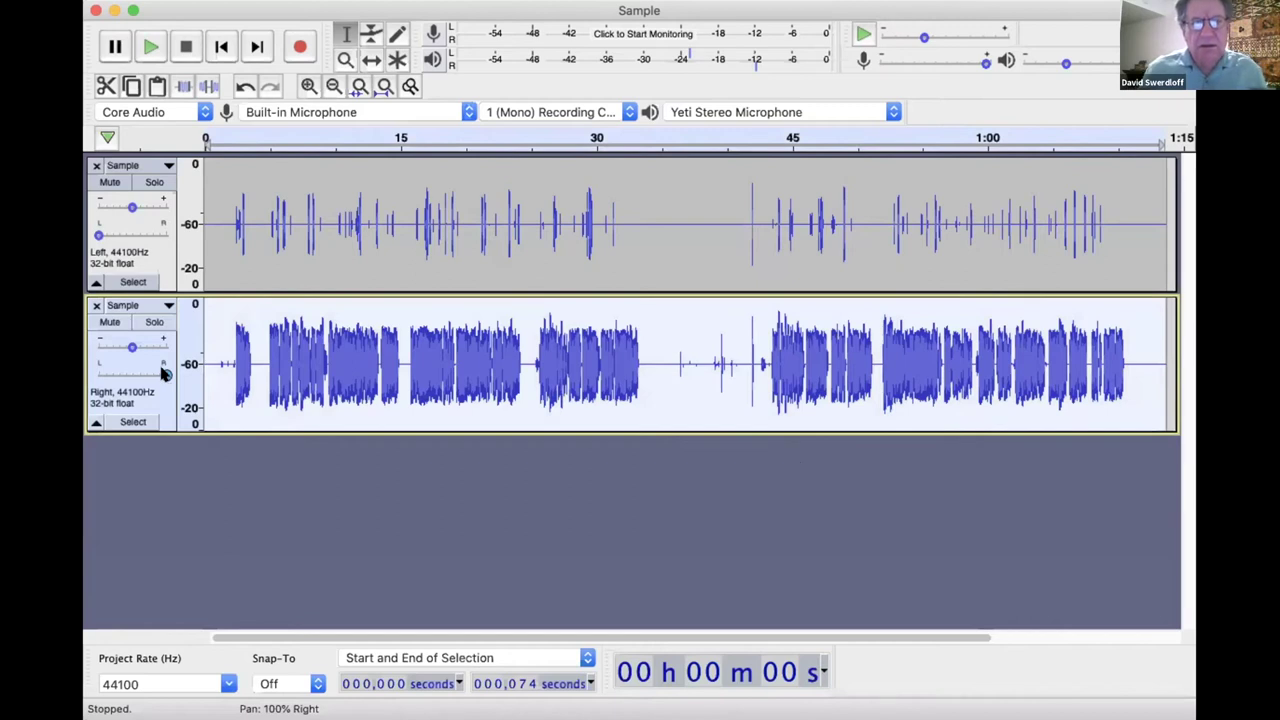
{"action": "left_click_drag", "start_coordinate": [165, 373], "coordinate": [130, 374]}
{"action": "left_click_drag", "start_coordinate": [92, 233], "coordinate": [127, 234]}
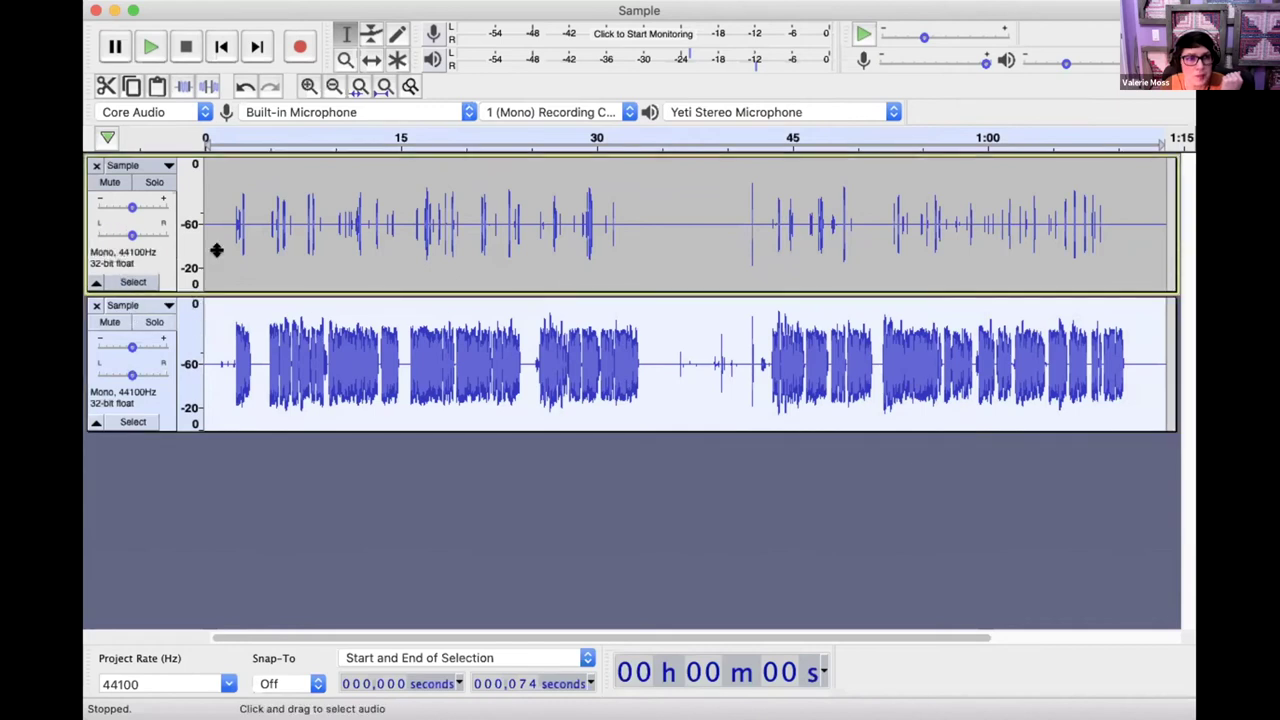
{"action": "left_click", "coordinate": [231, 200]}
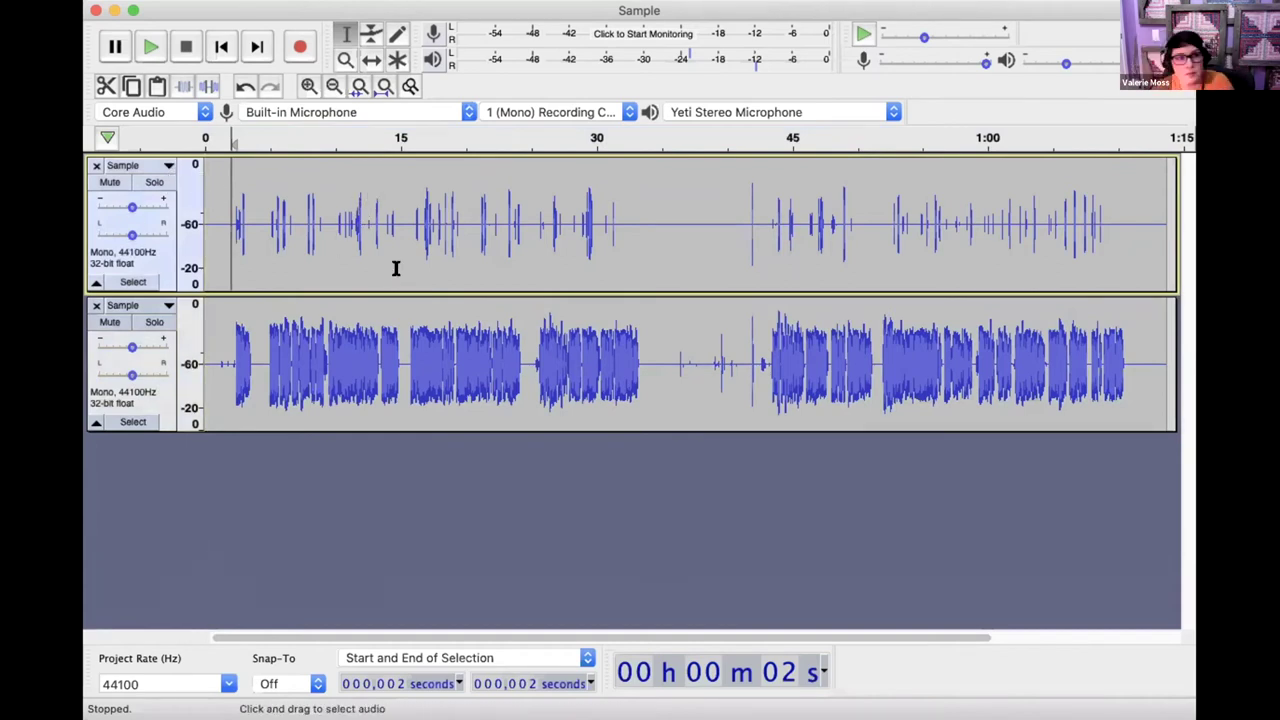
Step: Solo the lower Sample track and play it from the start, and again from about 2 seconds
{"action": "left_click", "coordinate": [160, 394]}
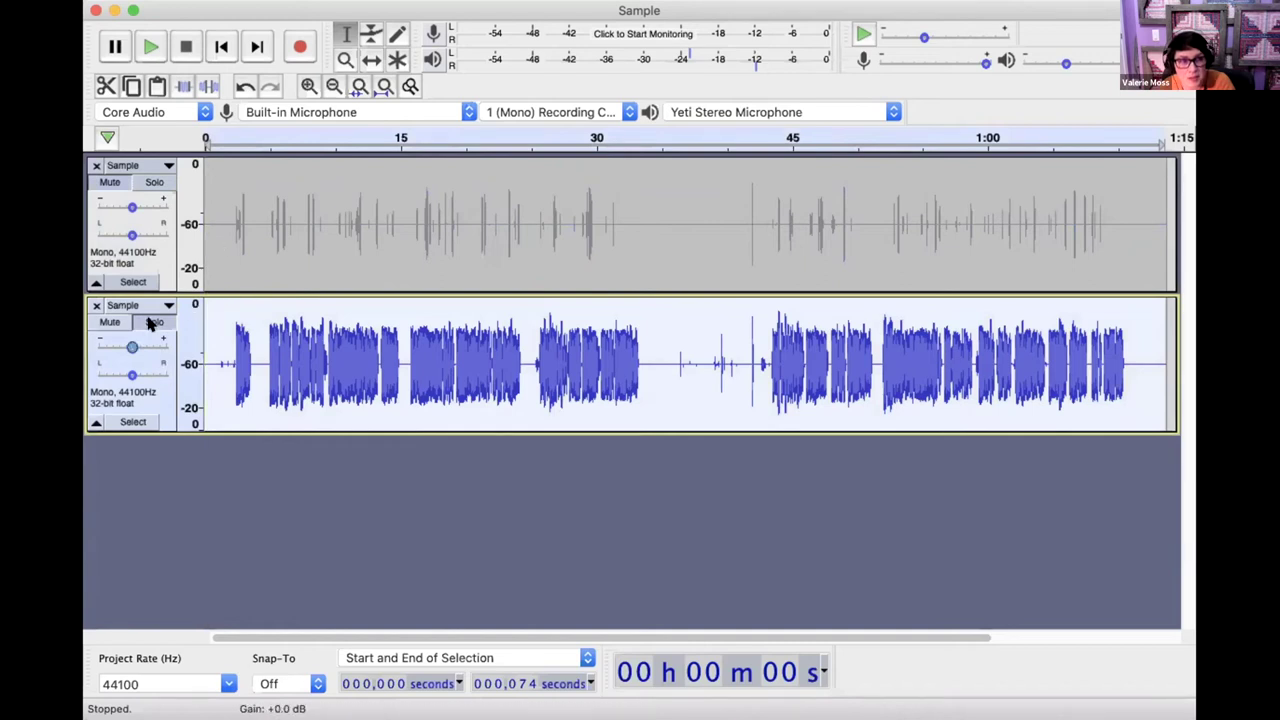
{"action": "left_click", "coordinate": [151, 46]}
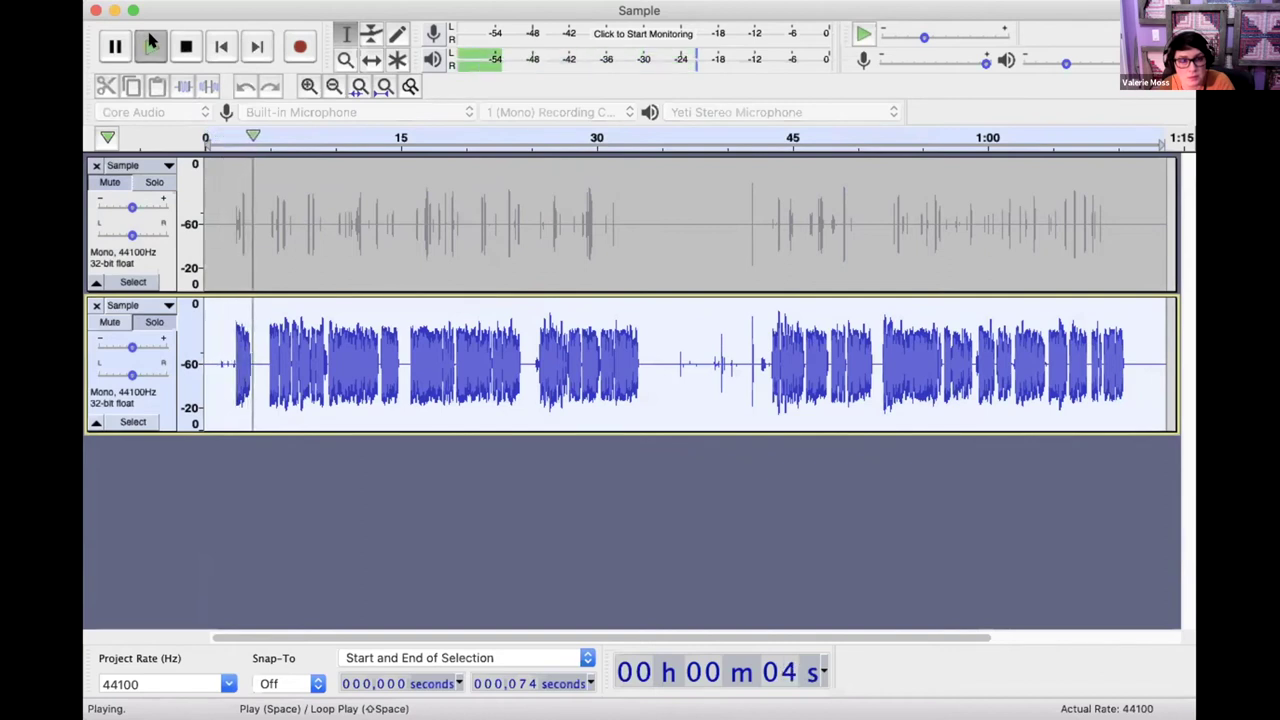
{"action": "key", "text": "space"}
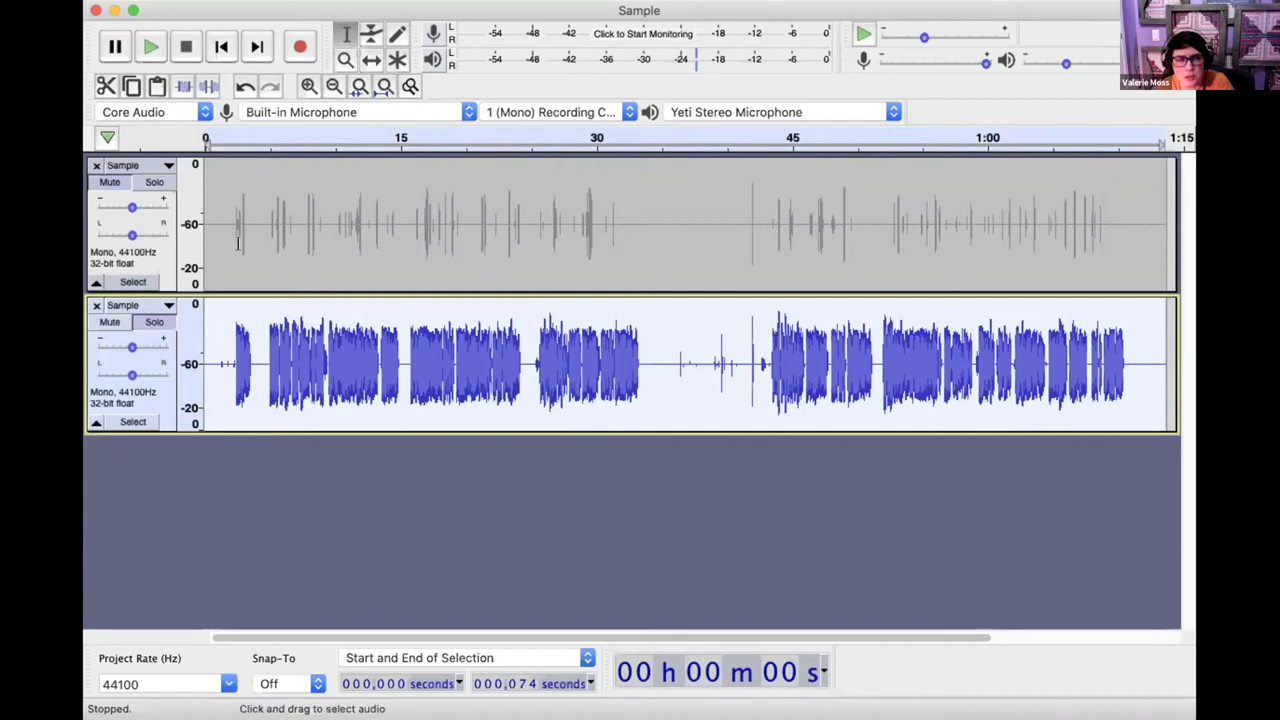
{"action": "left_click", "coordinate": [220, 330]}
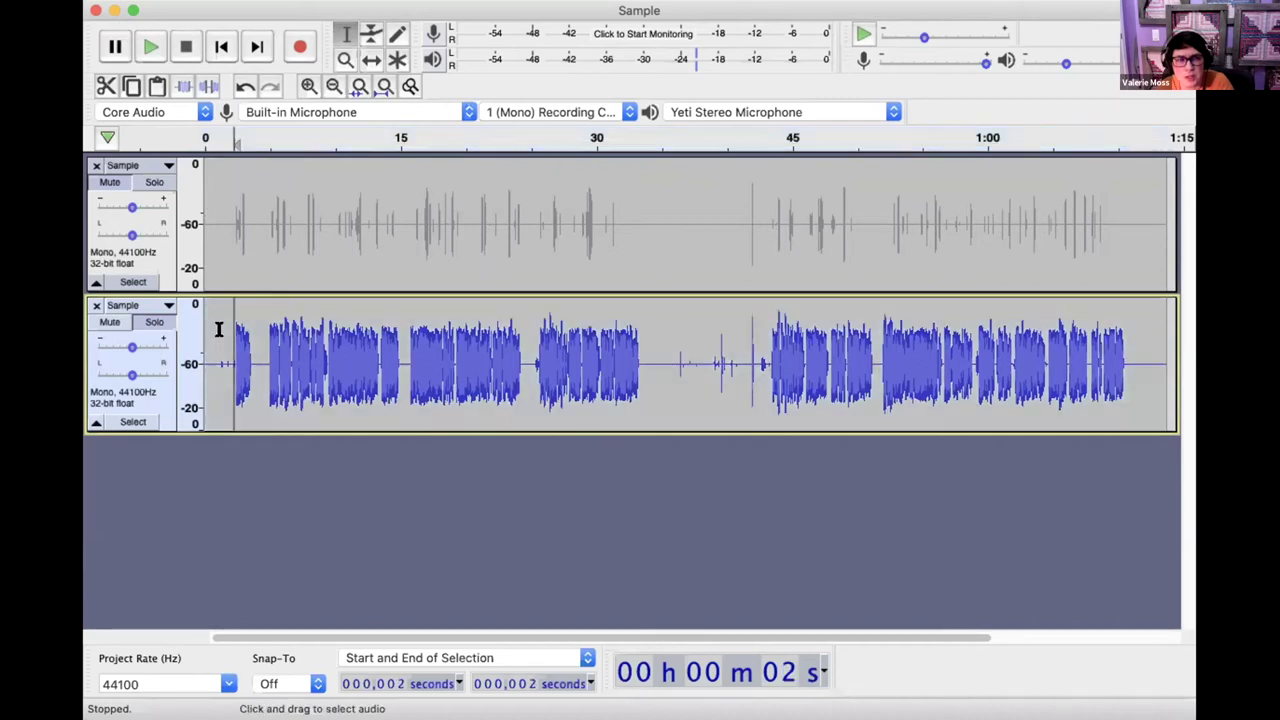
{"action": "key", "text": "space"}
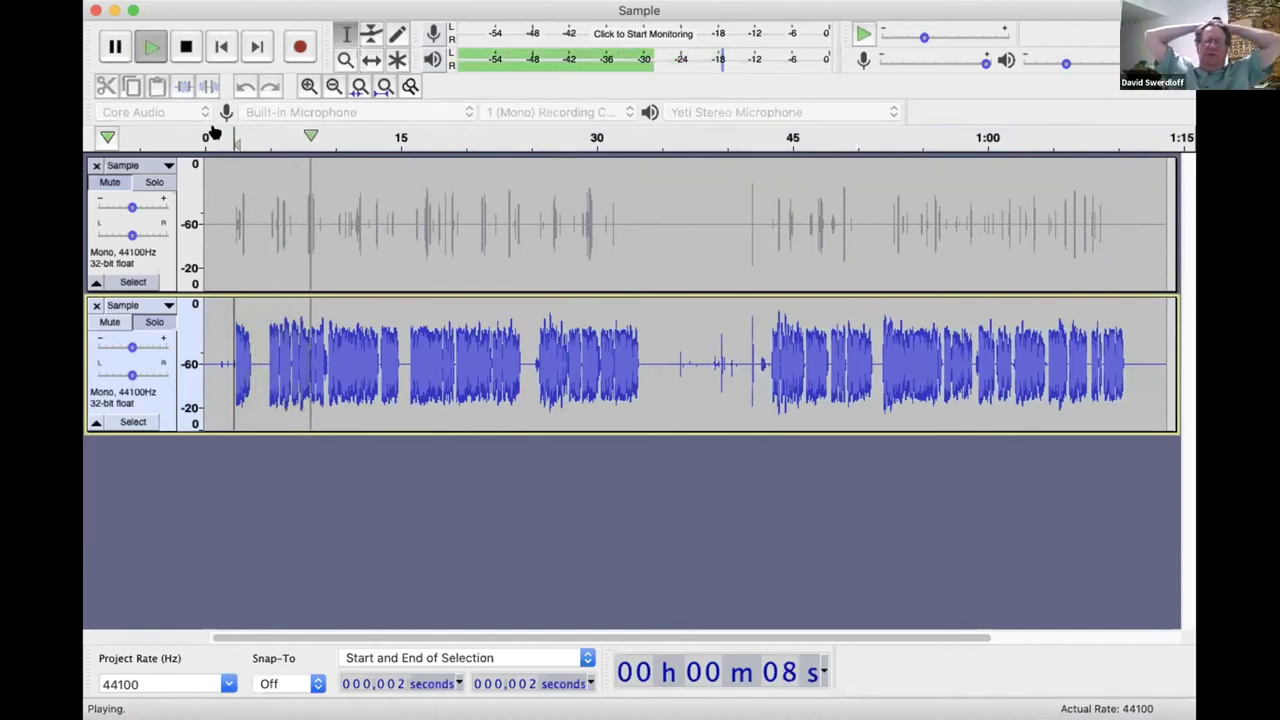
{"action": "key", "text": "space"}
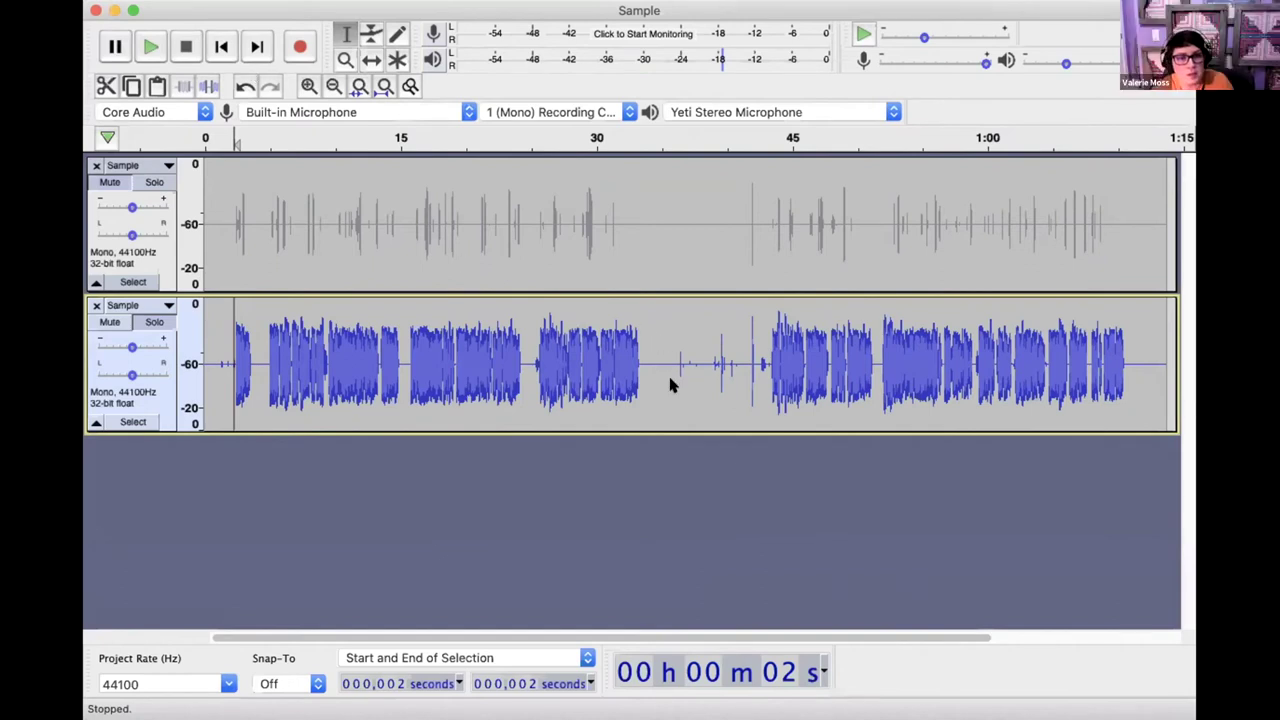
Step: Set the playback device to ZoomAudioDevice and play the soloed track from about 2 seconds
{"action": "key", "text": "super+comma"}
{"action": "left_click", "coordinate": [608, 268]}
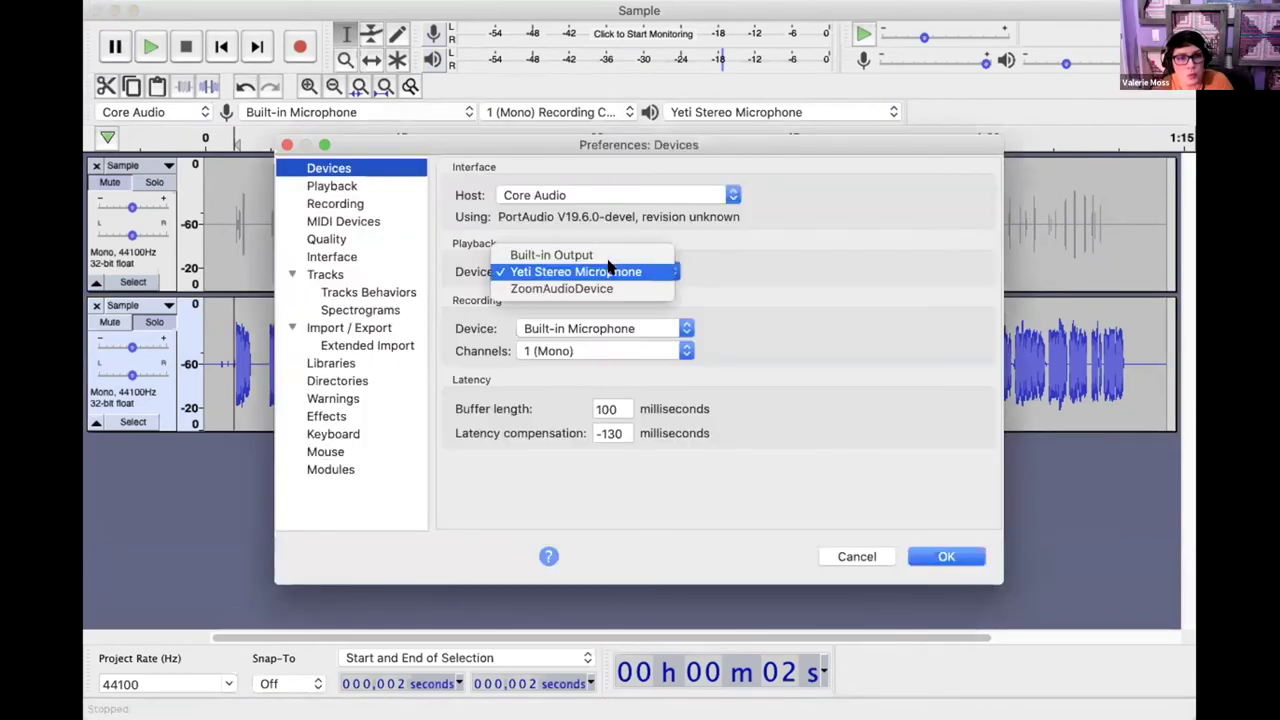
{"action": "left_click", "coordinate": [598, 290]}
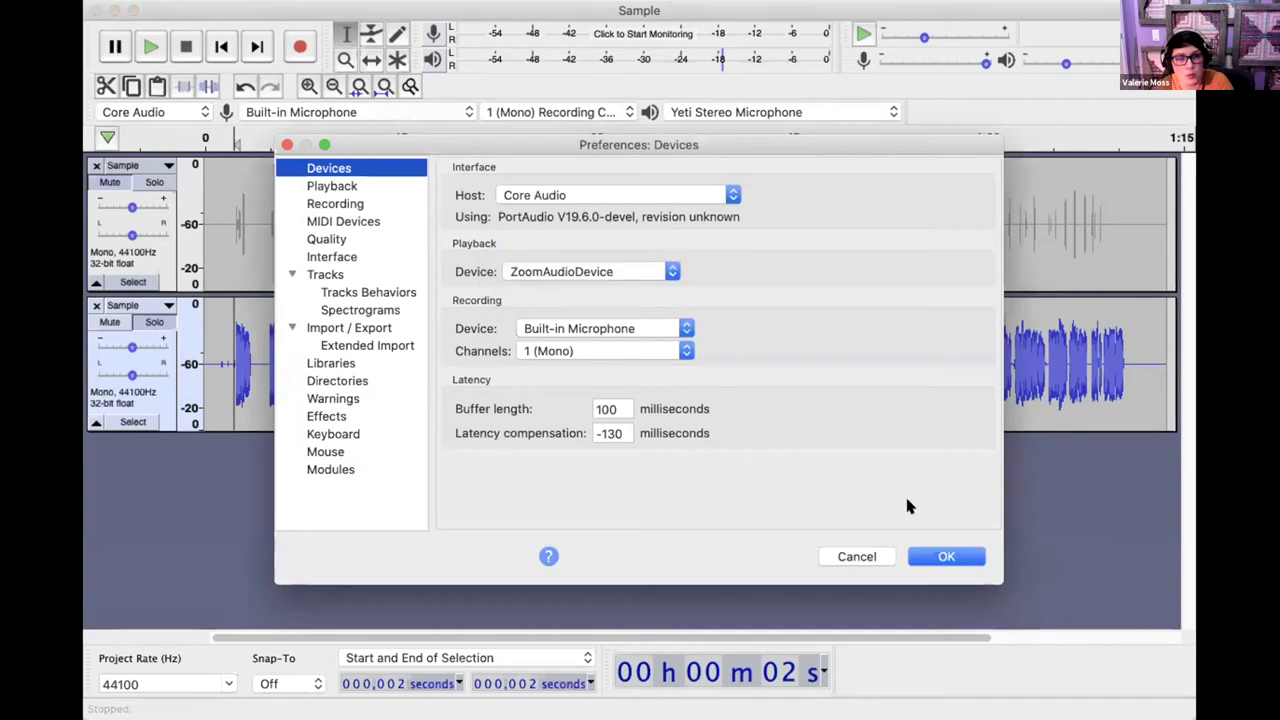
{"action": "key", "text": "Return"}
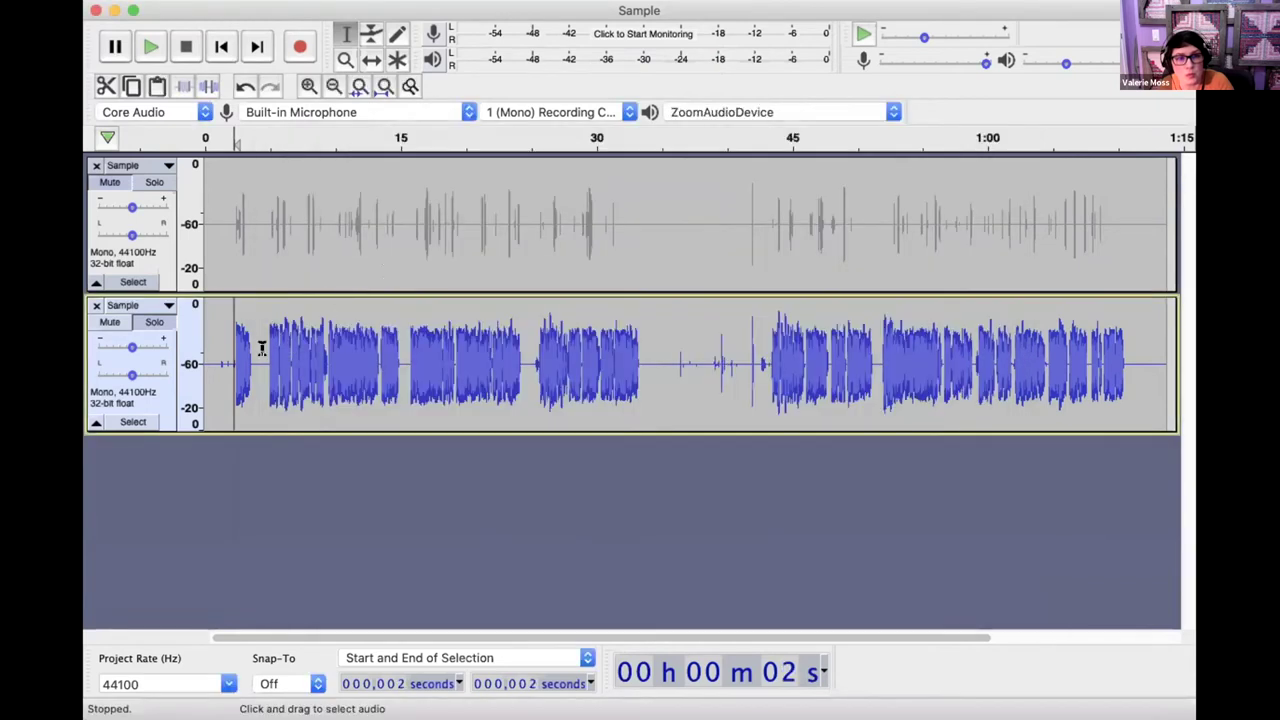
{"action": "key", "text": "space"}
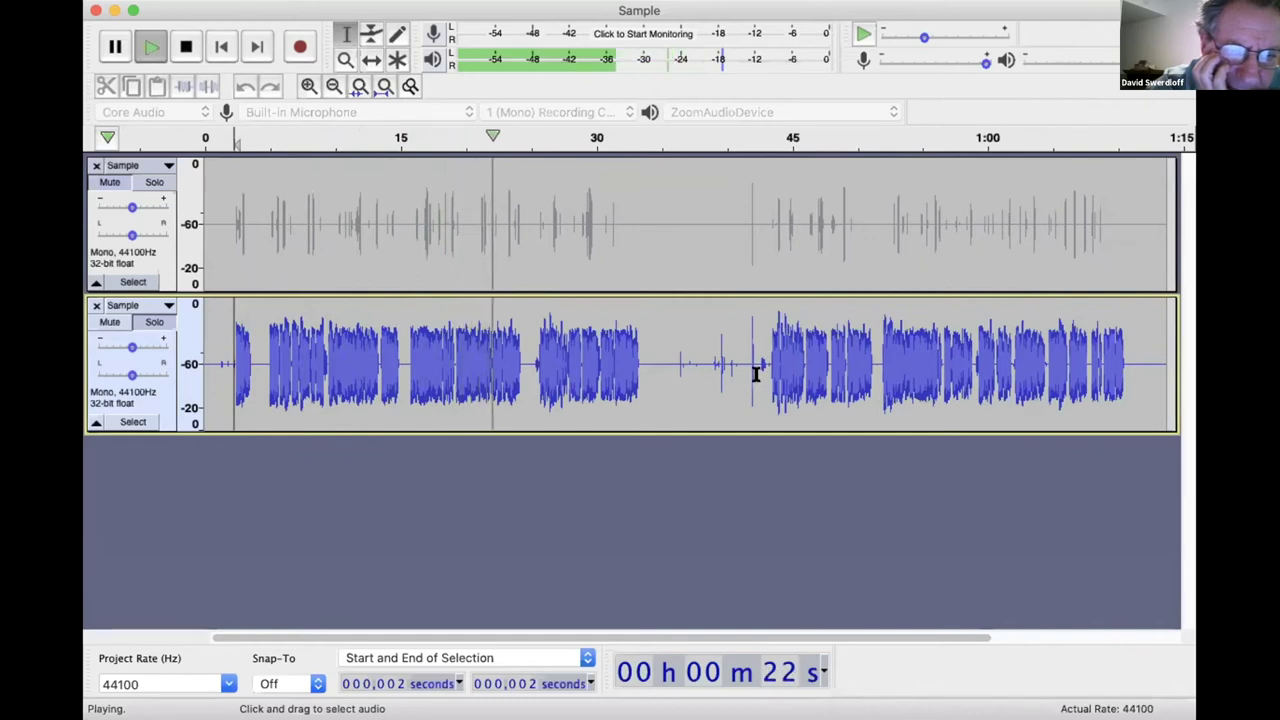
{"action": "key", "text": "space"}
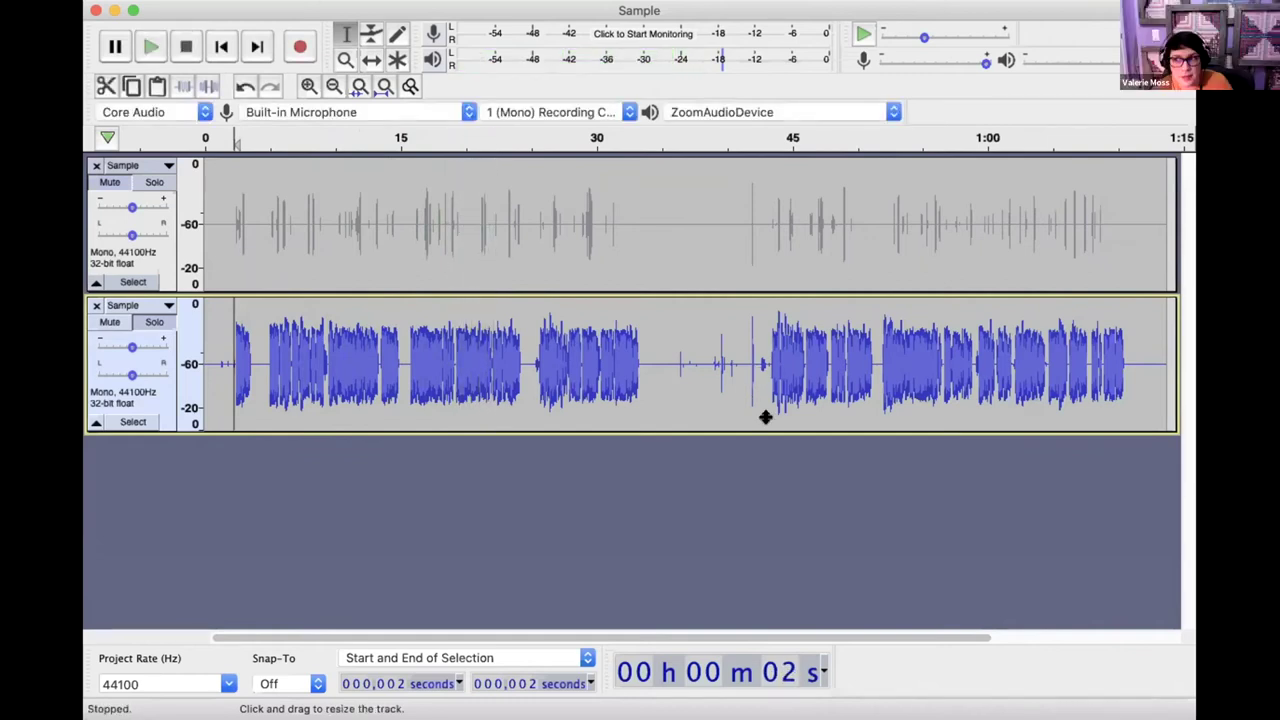
Step: Run the De-Esser on the entire lower Sample track with the action set to Apply changes and the threshold at -40 dB
{"action": "left_click", "coordinate": [152, 396]}
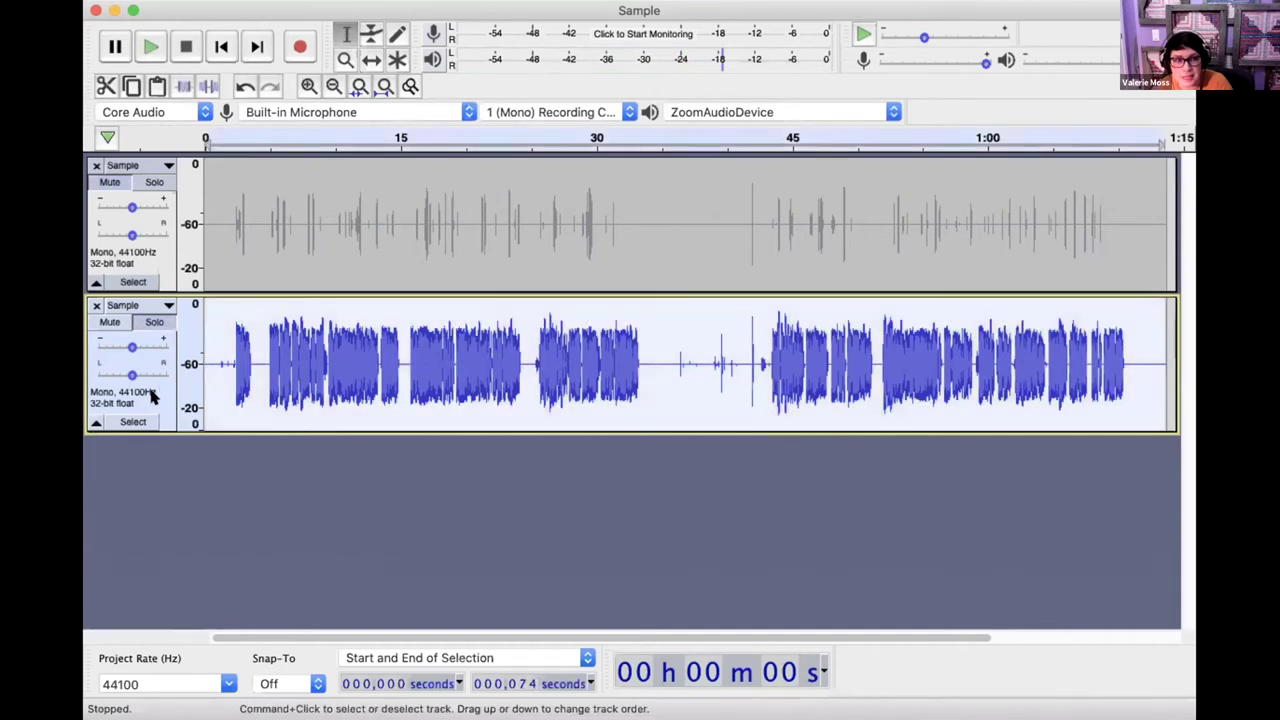
{"action": "left_click", "coordinate": [163, 10]}
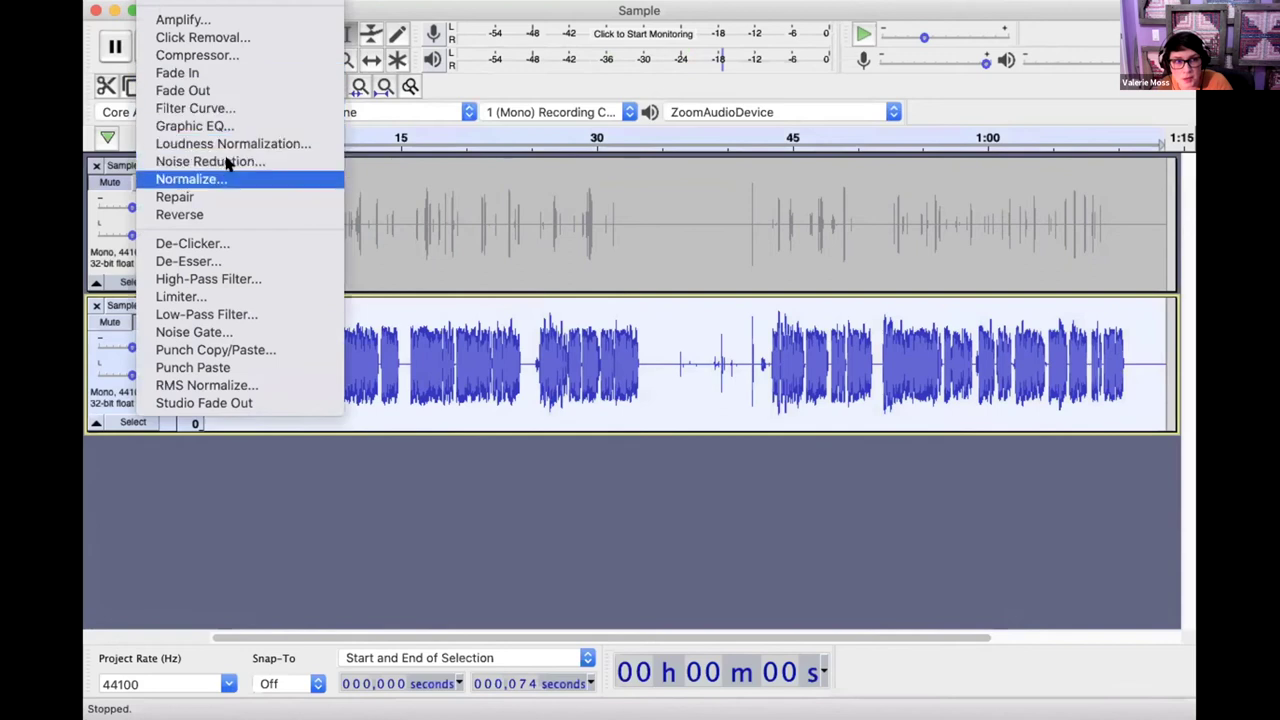
{"action": "left_click", "coordinate": [254, 262]}
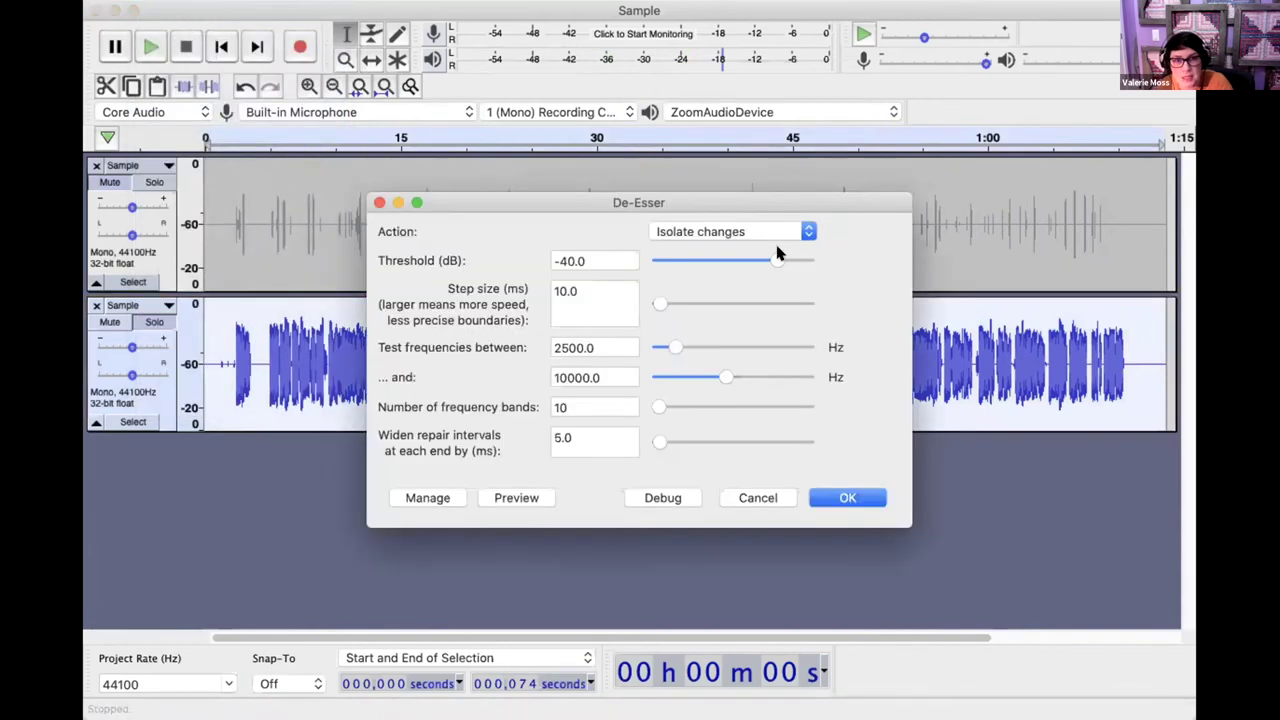
{"action": "left_click", "coordinate": [764, 230]}
{"action": "left_click", "coordinate": [765, 248]}
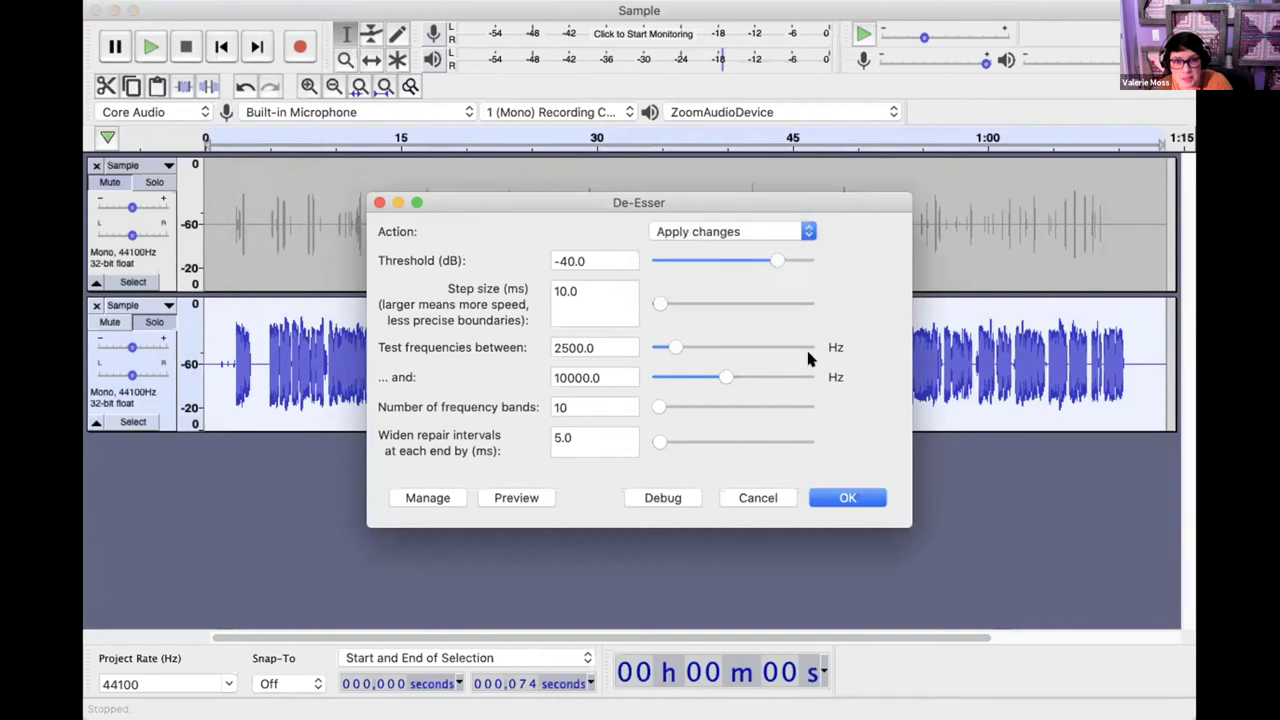
{"action": "left_click", "coordinate": [835, 494]}
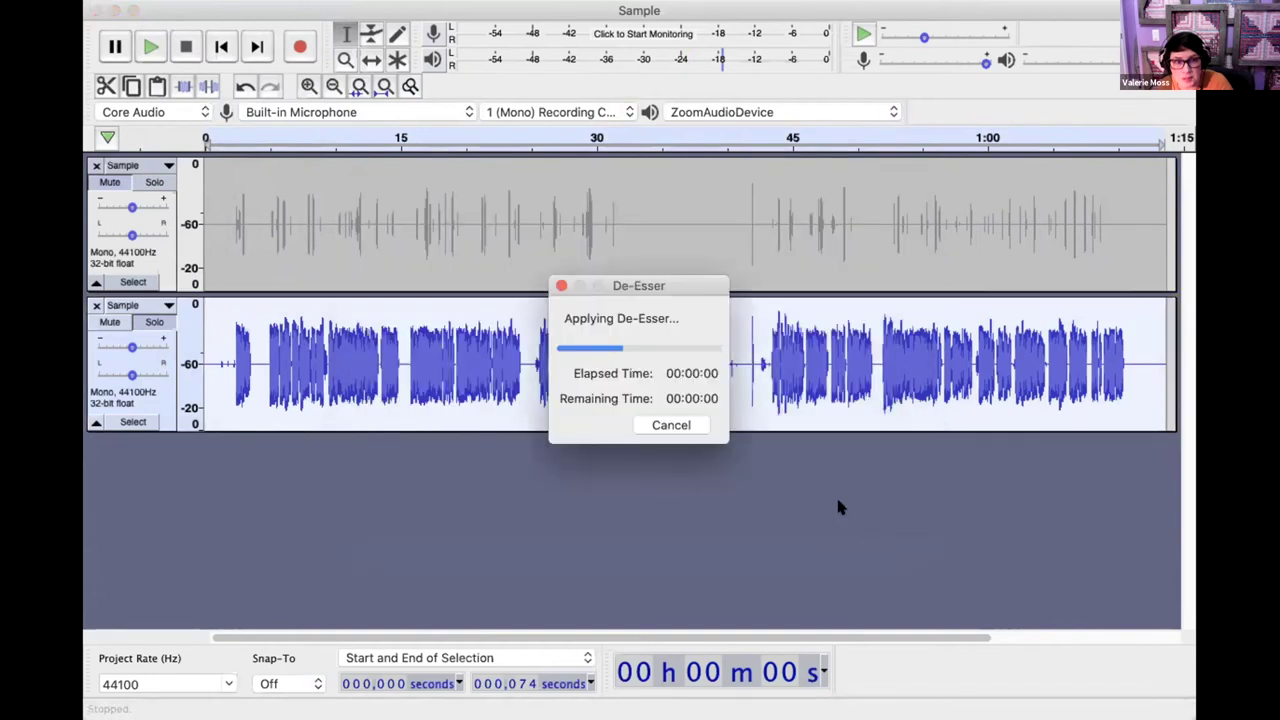
Step: Play the de-essed lower Sample track from about 2 seconds to check the softened sibilance
{"action": "left_click", "coordinate": [216, 345]}
{"action": "key", "text": "space"}
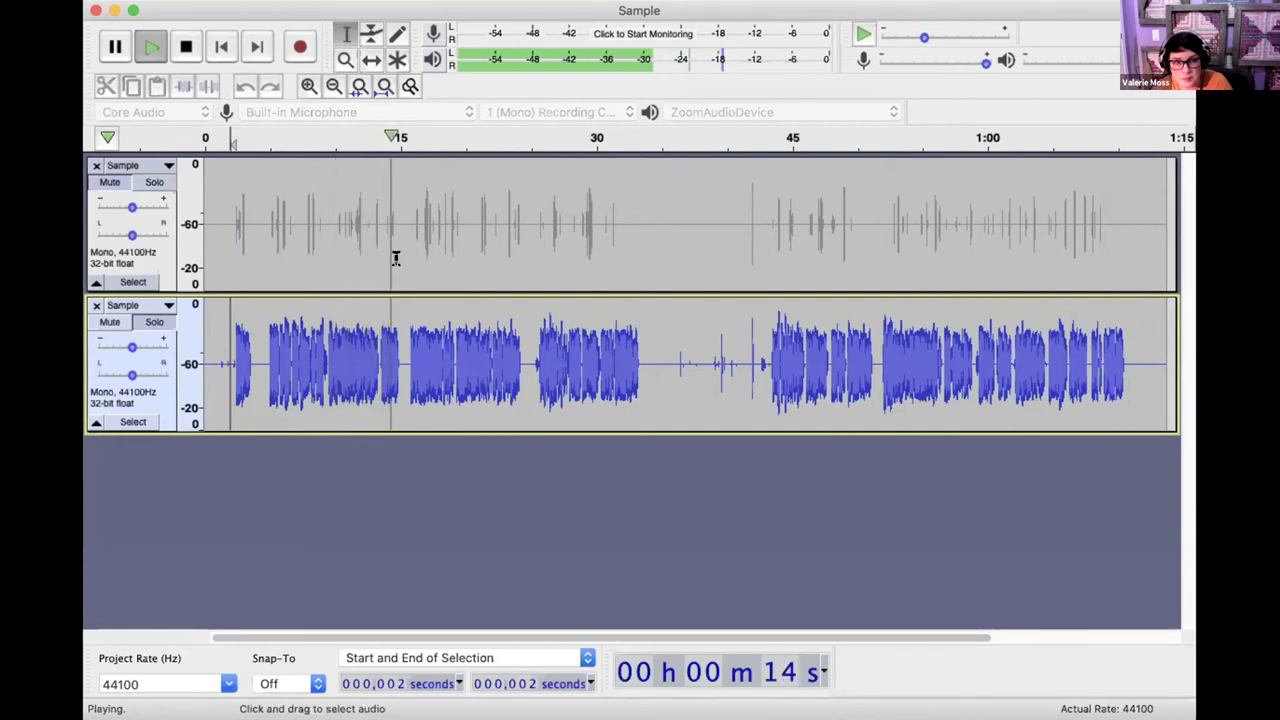
{"action": "key", "text": "space"}
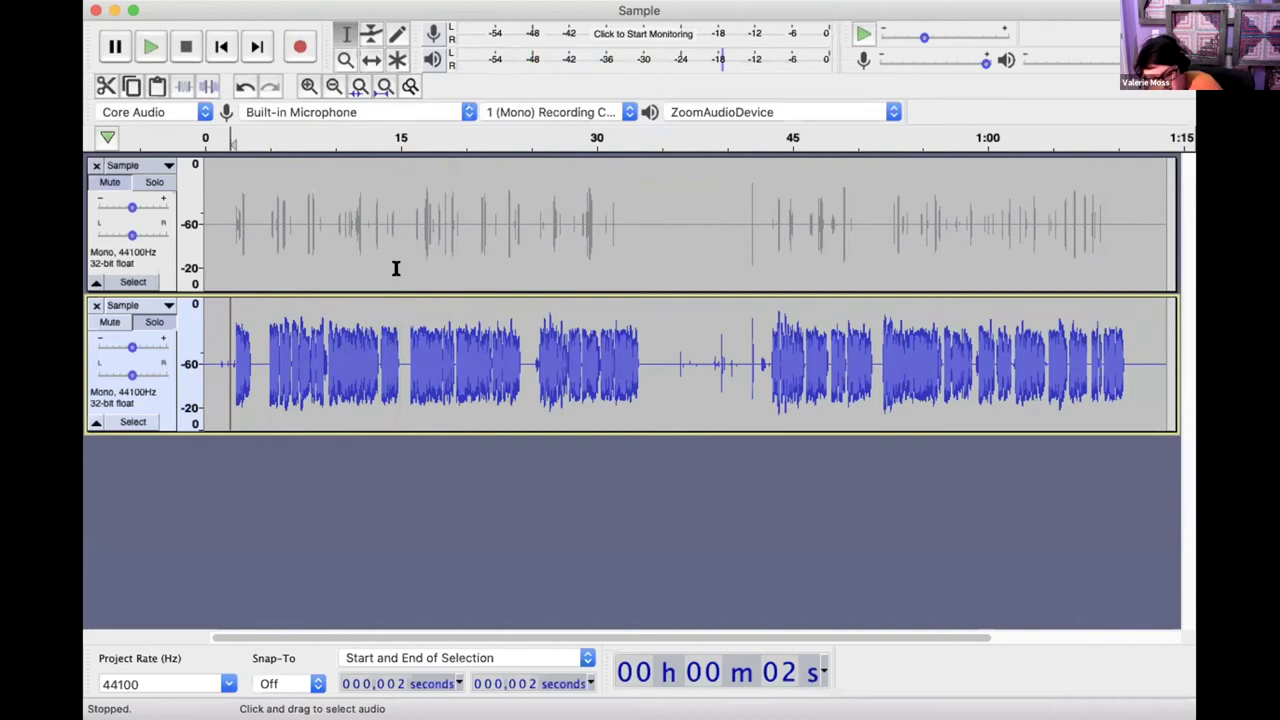
Step: Undo the De-Esser on the lower Sample track and play the untreated audio from about 2 seconds for comparison
{"action": "double_click", "coordinate": [311, 375]}
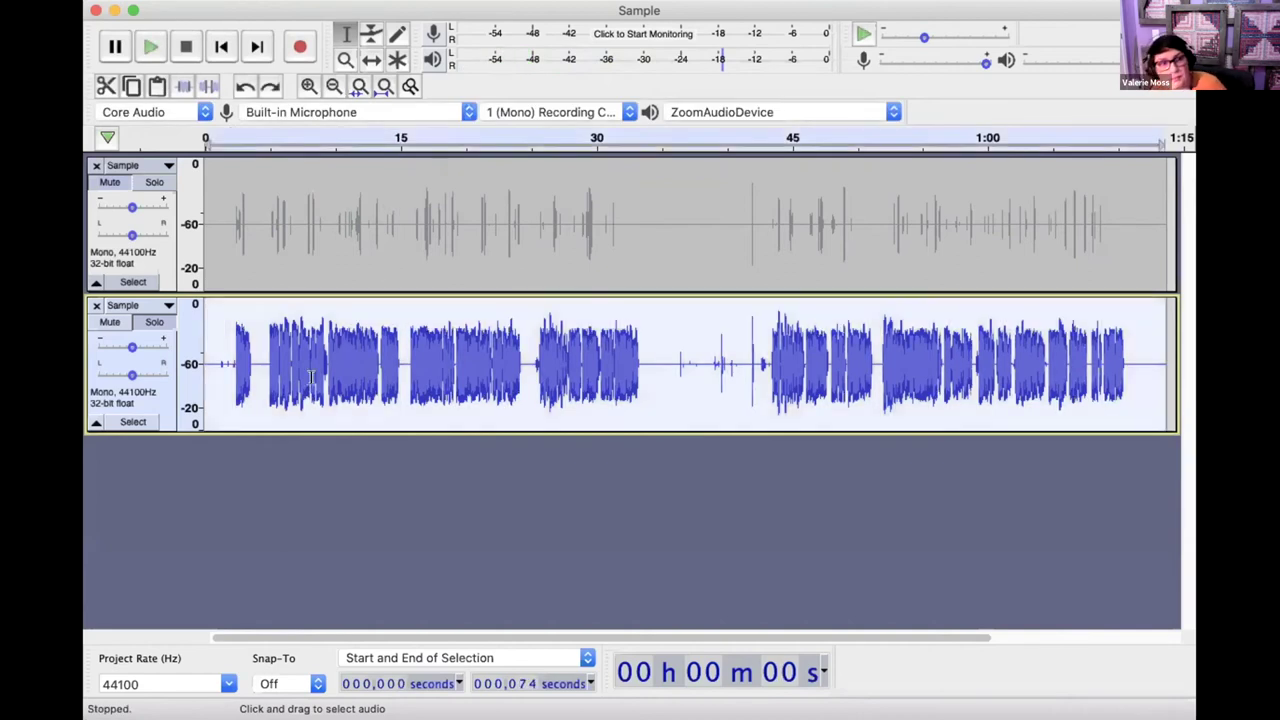
{"action": "left_click", "coordinate": [231, 355]}
{"action": "key", "text": "space"}
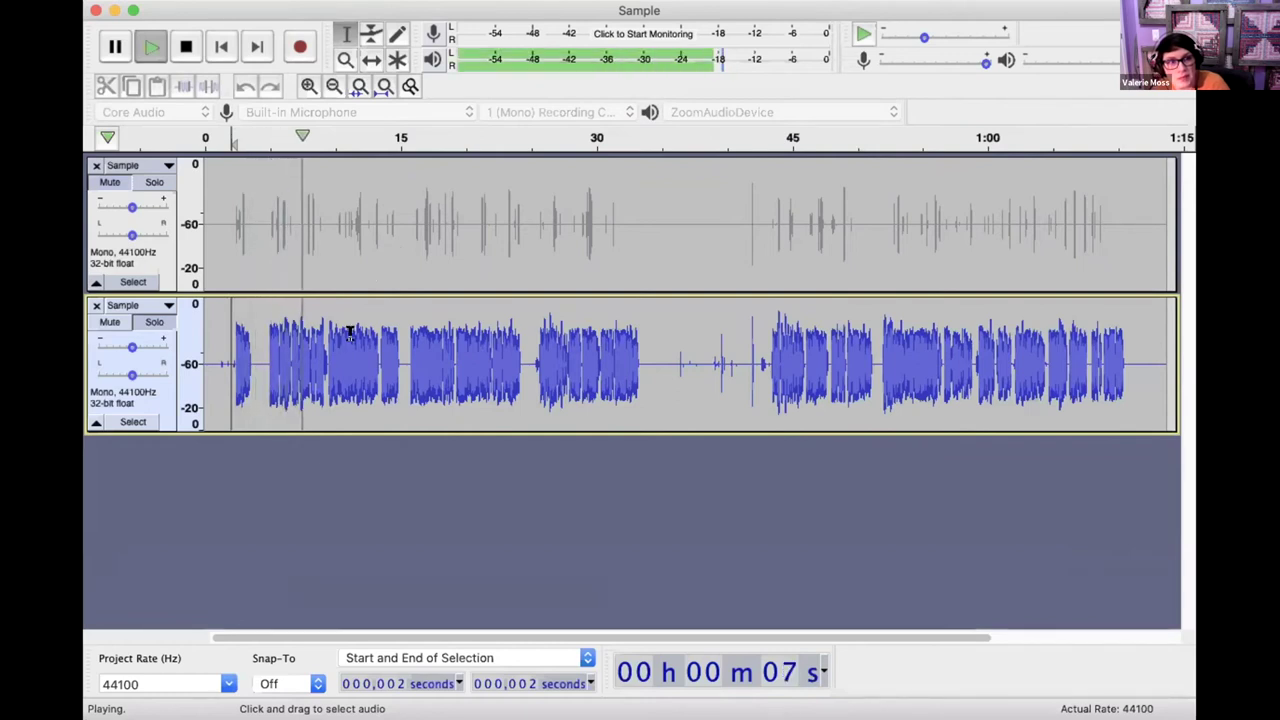
{"action": "key", "text": "space"}
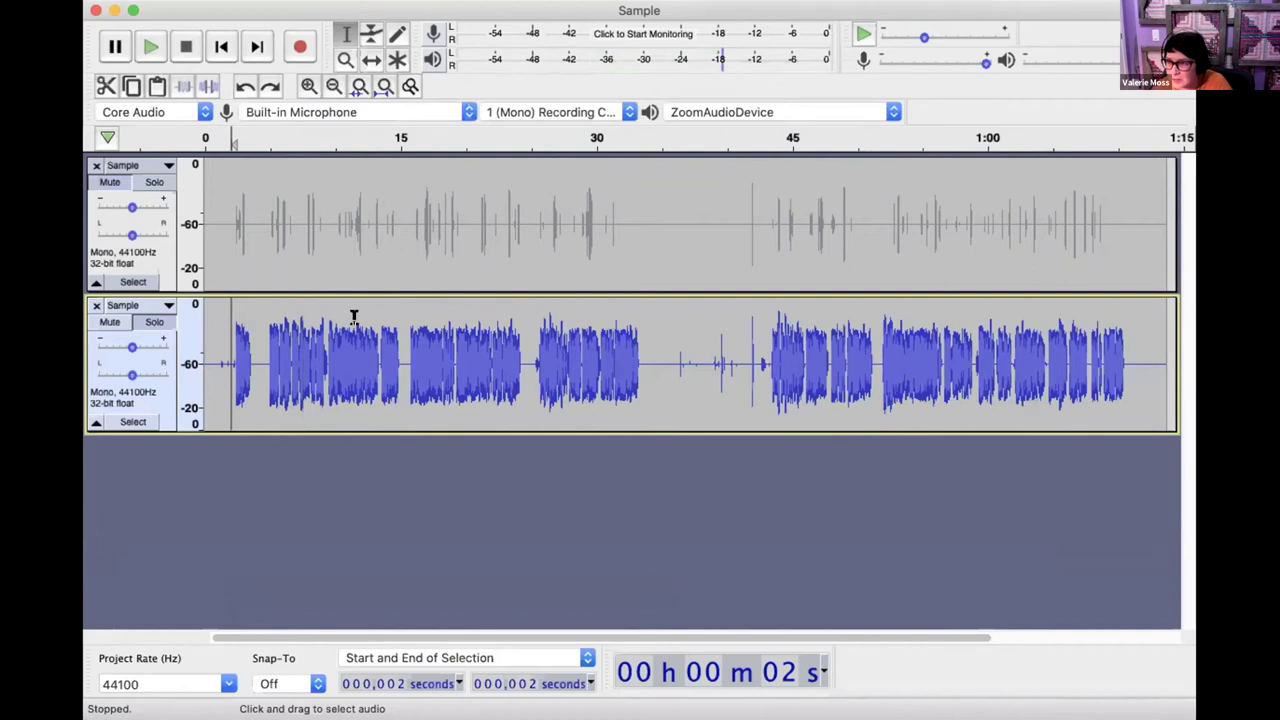